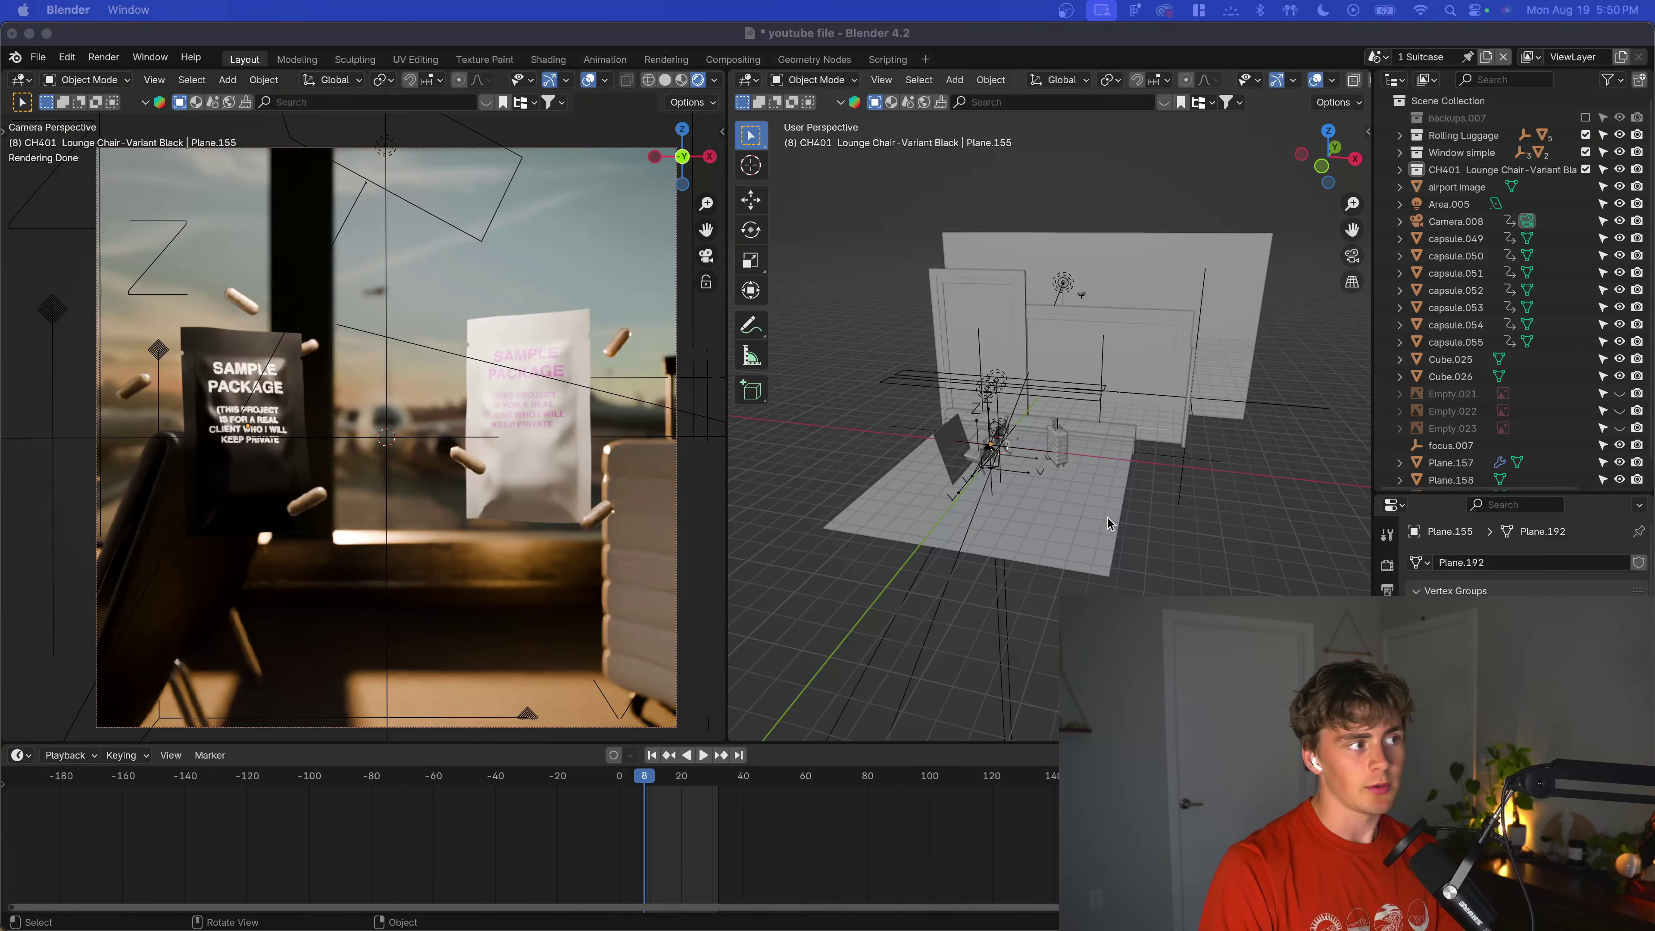
Examine the airport image backdrop plane and the area light in front of it.
click(1214, 517)
middle_drag(1101, 470, 1276, 356)
click(1221, 369)
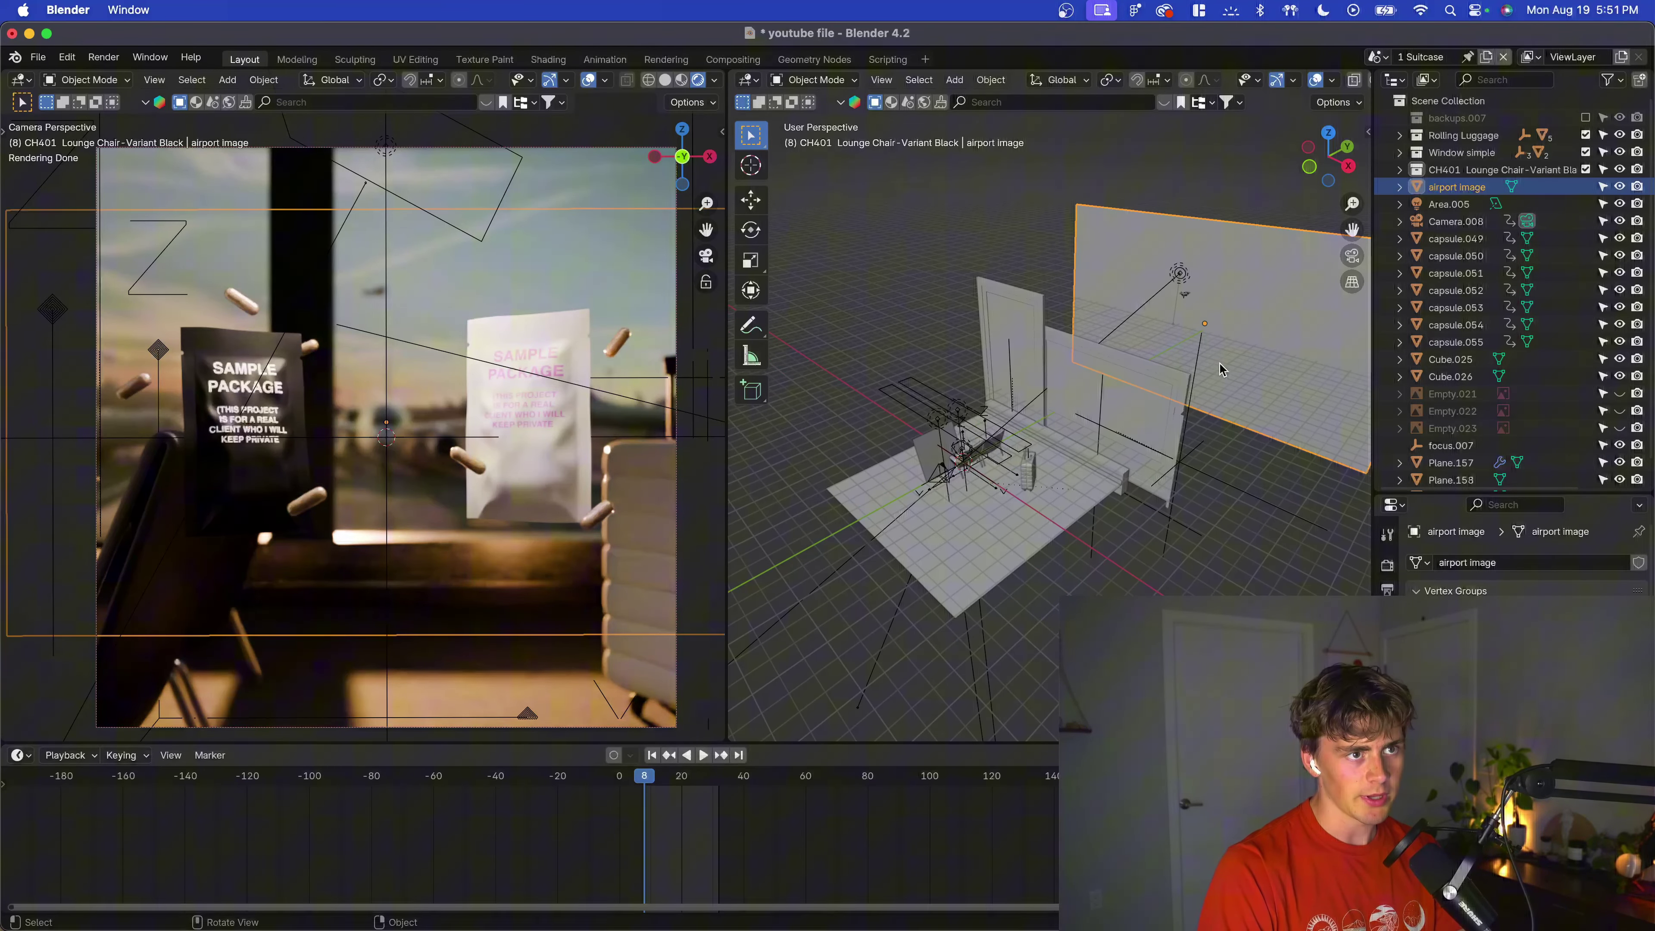
middle_drag(921, 457, 1126, 449)
shift+middle_drag(1007, 448, 1084, 487)
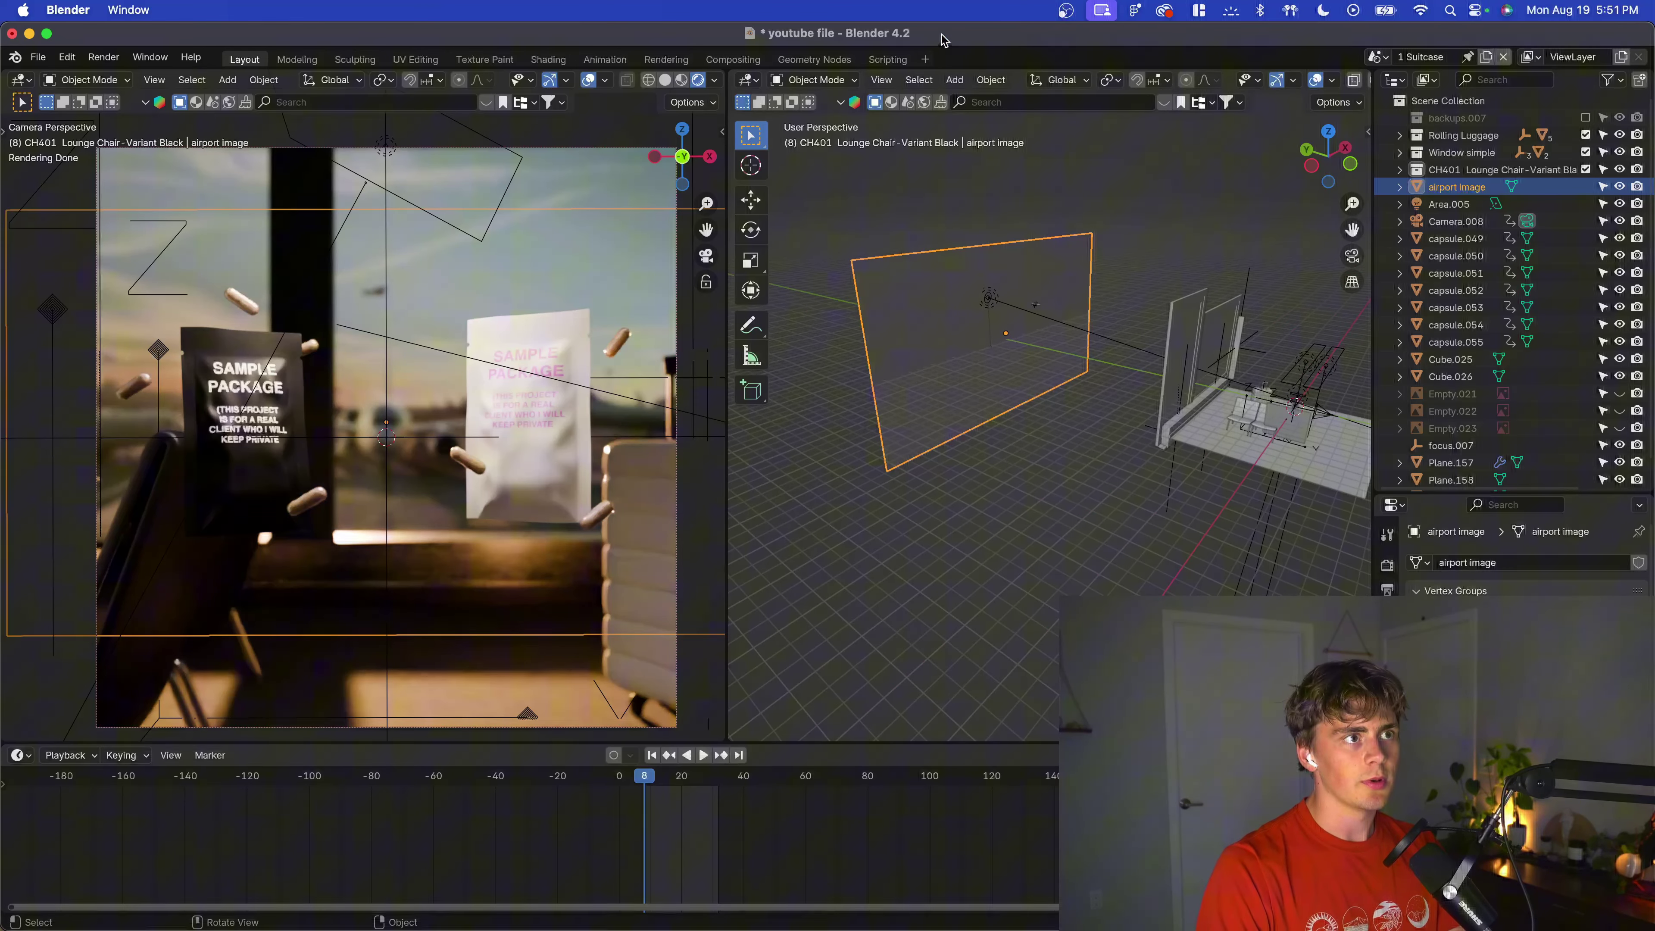
mouse_move(1101, 381)
middle_down()
mouse_move(1025, 393)
mouse_move(1082, 373)
middle_up()
click(1213, 254)
click(1008, 310)
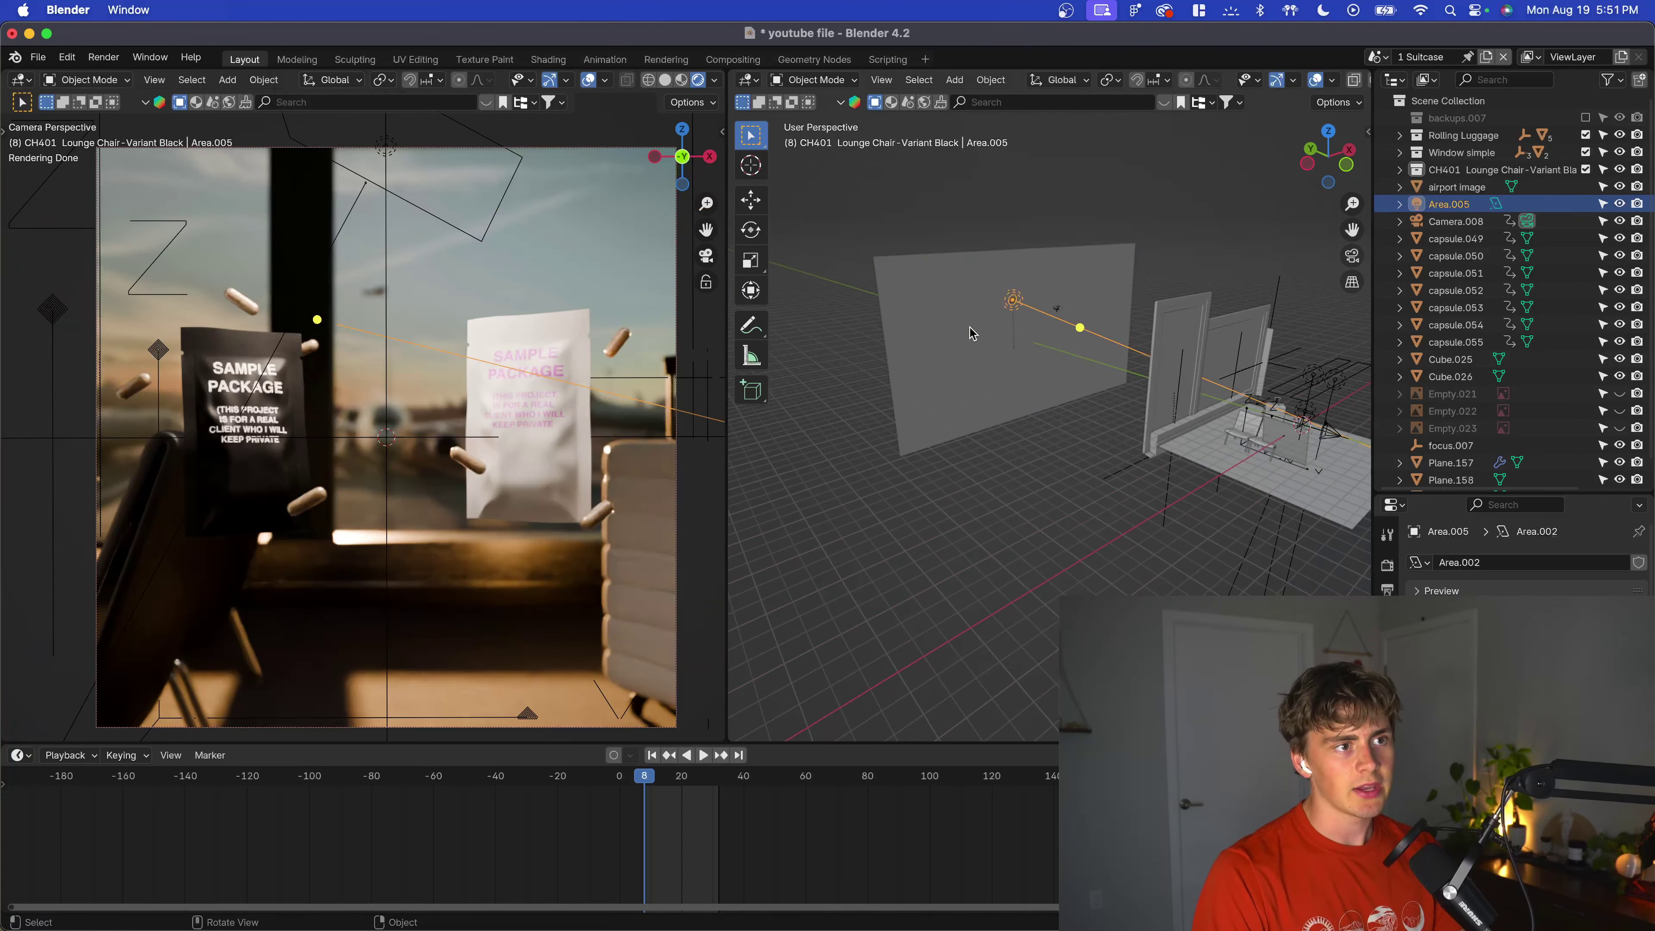
Switch to Discord to read the Midjourney prompt for the airport tarmac image, and return to Blender.
click(21, 407)
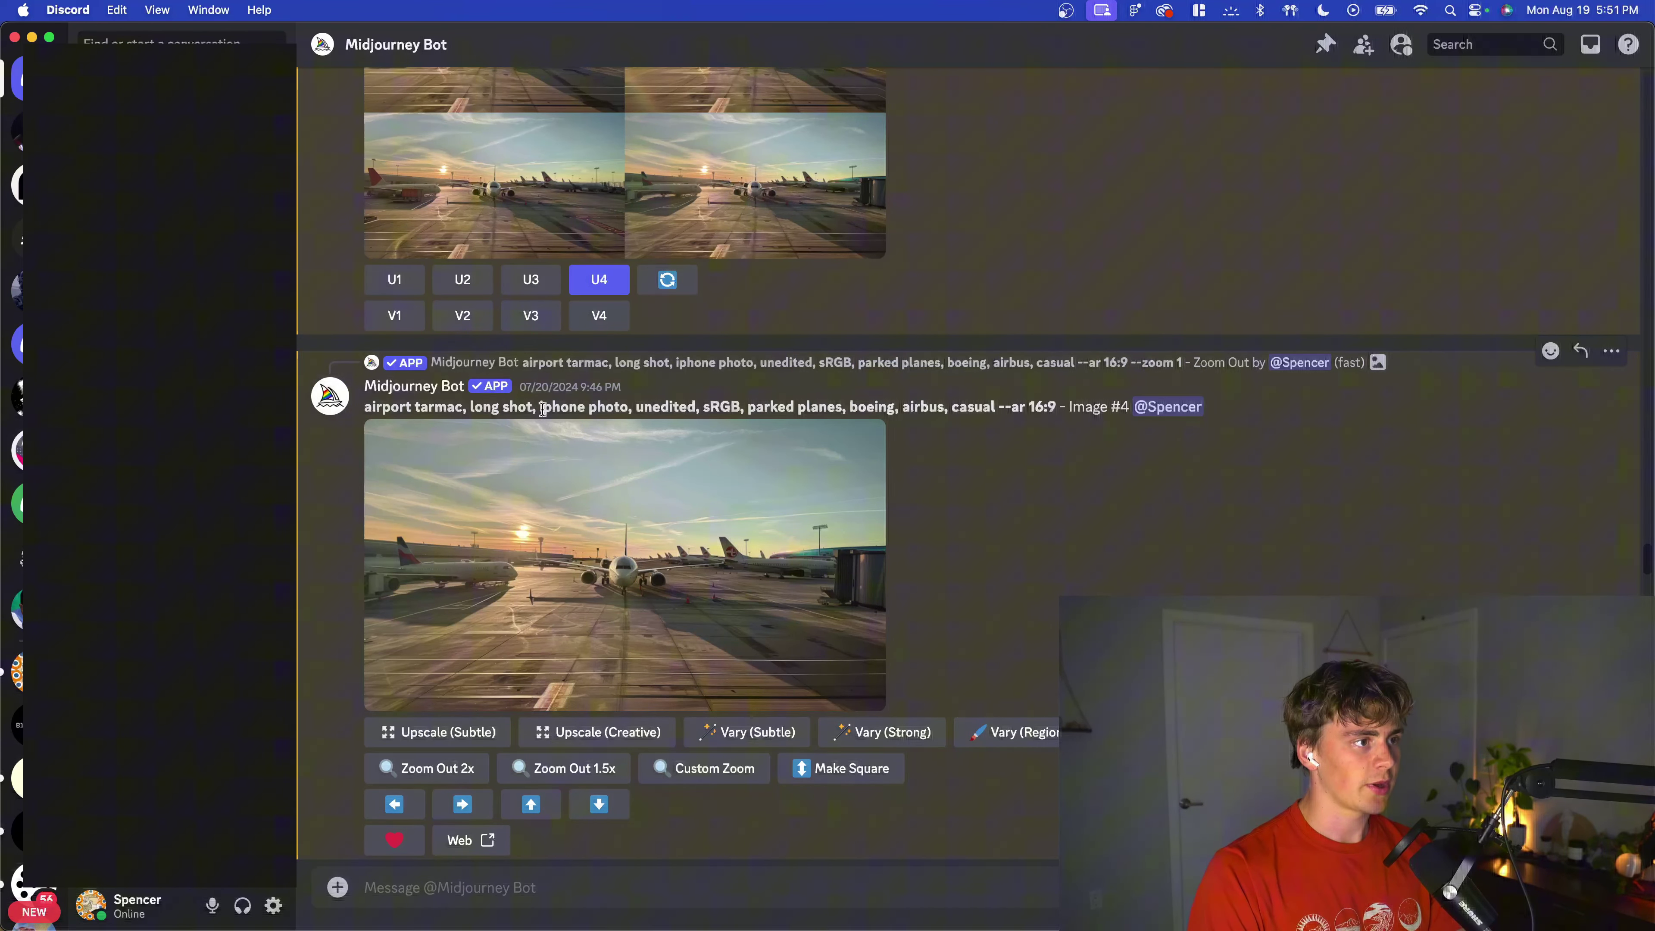
drag(542, 408, 612, 407)
click(643, 408)
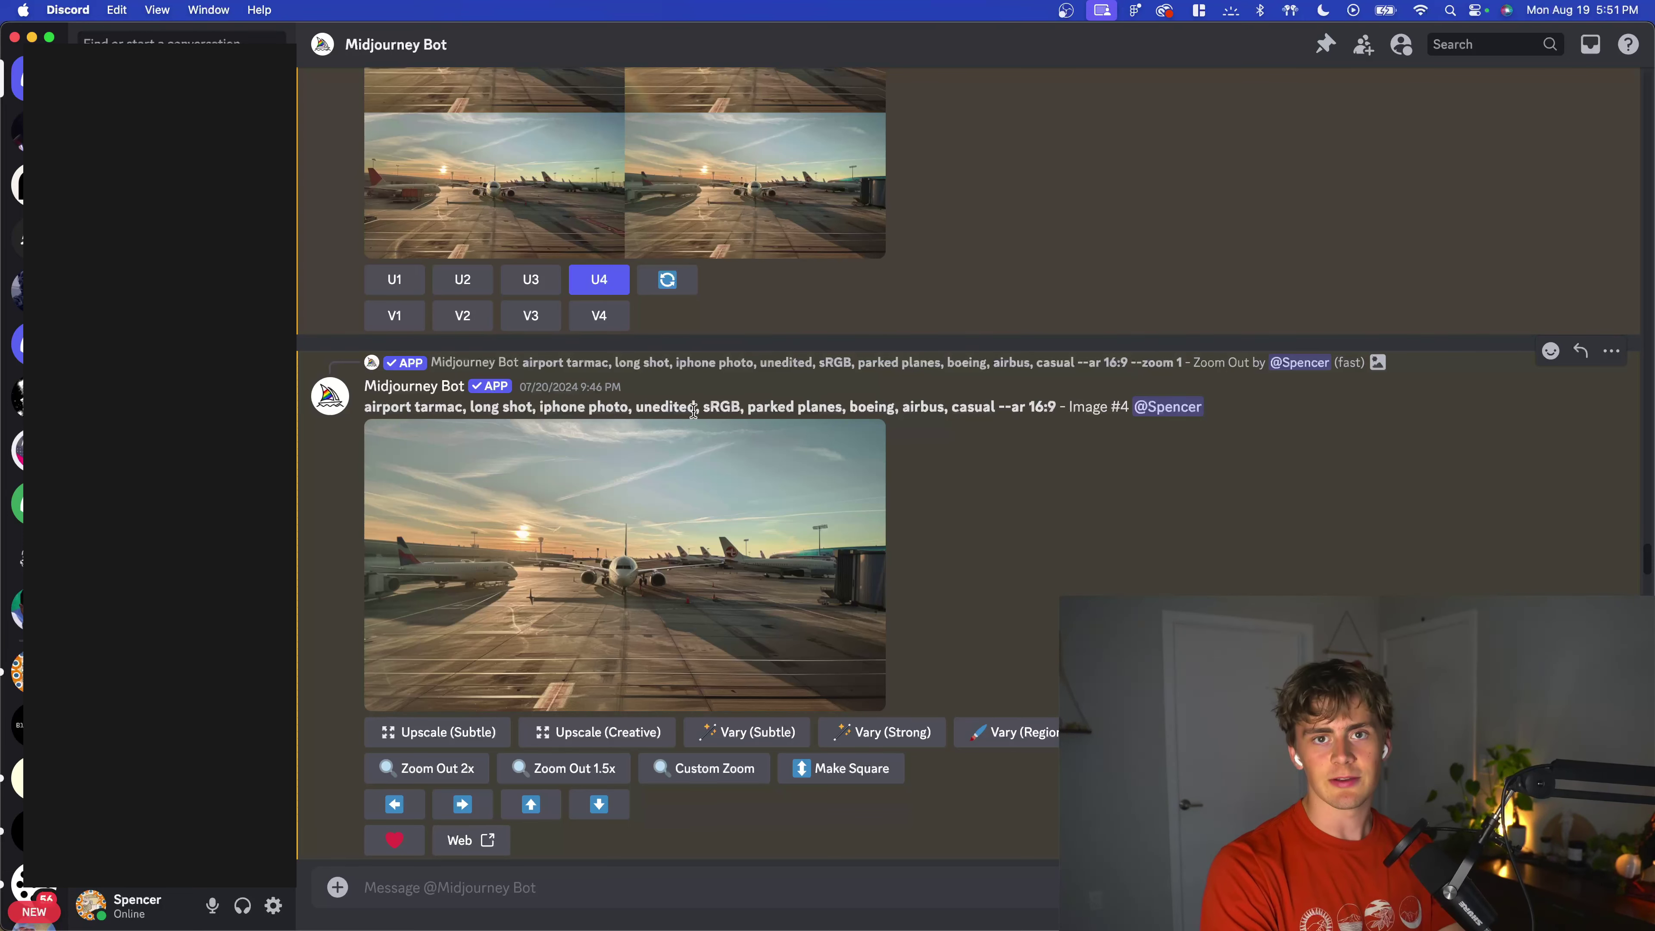
key(super+Tab)
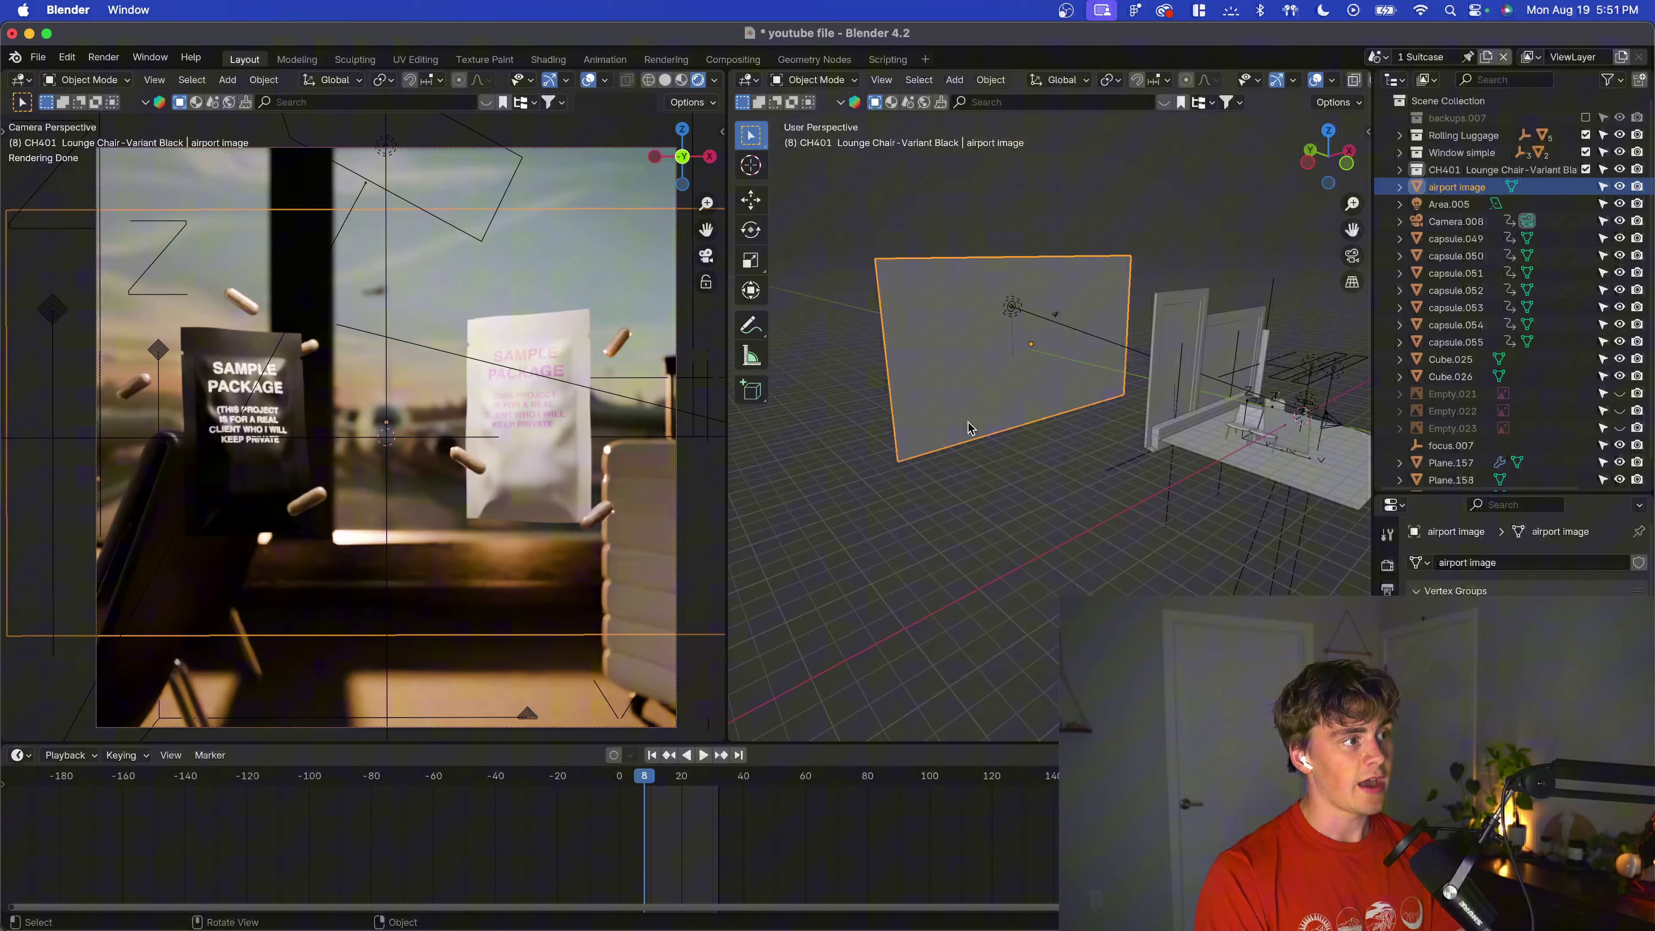
Examine the scene layout from the airport backdrop and window frames to the chairs and suitcase.
click(1078, 450)
middle_drag(1078, 449, 1129, 377)
click(1099, 393)
click(1075, 383)
scroll(1029, 422, up, 4)
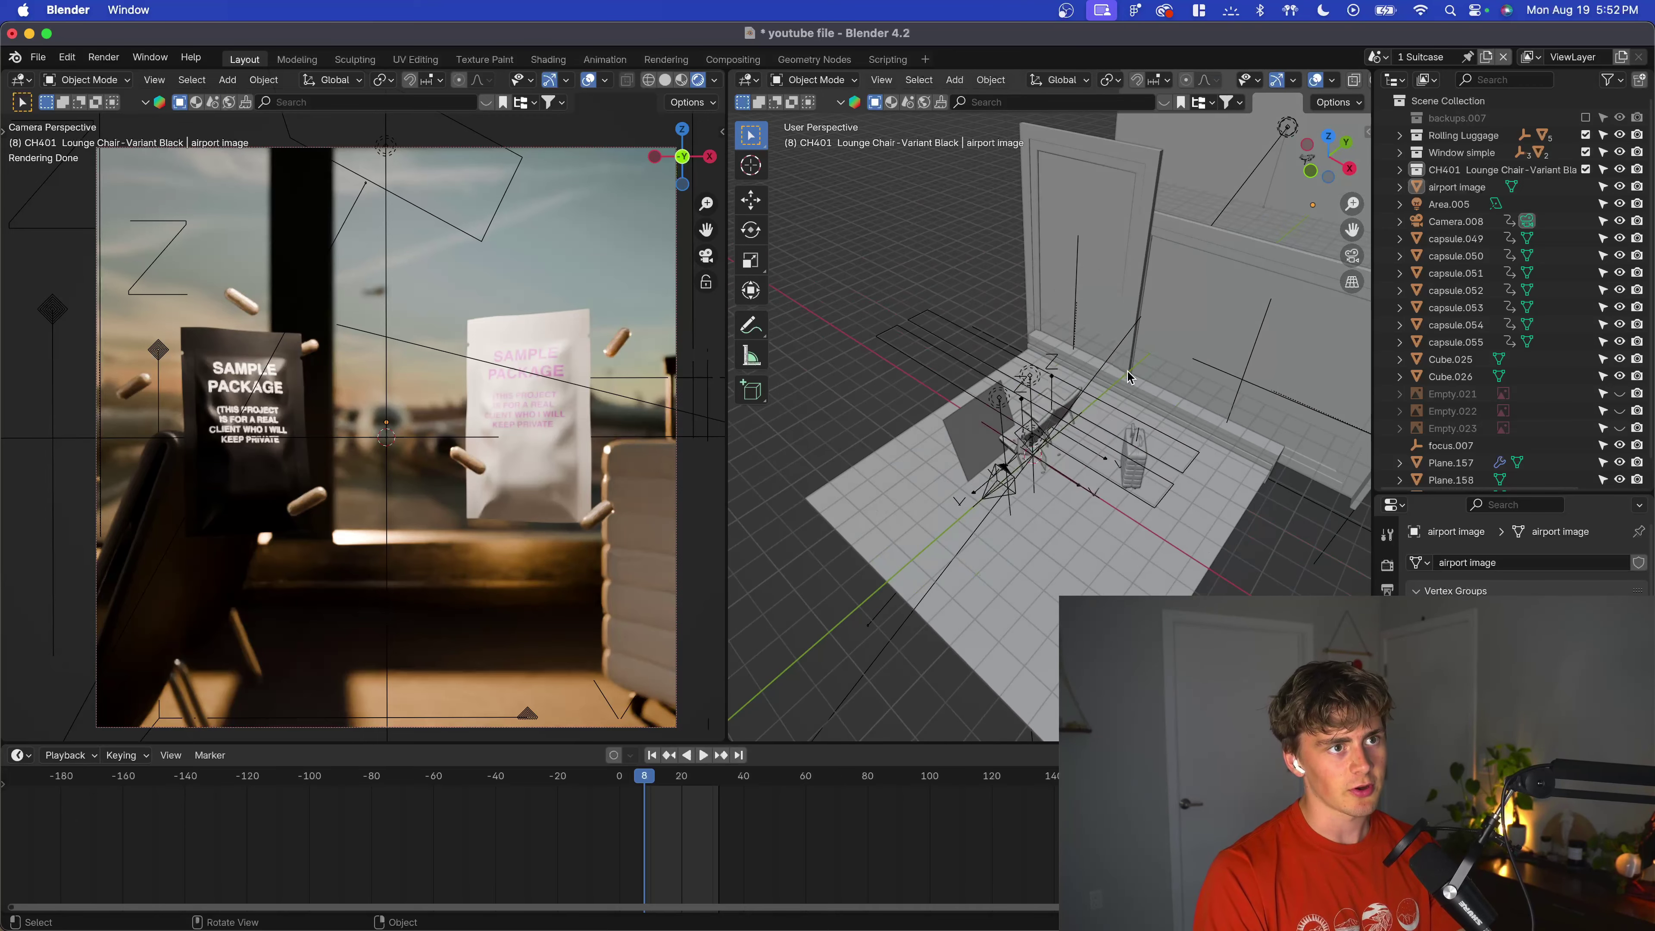
click(1280, 188)
scroll(1219, 275, down, 4)
shift+middle_drag(1230, 260, 1150, 253)
scroll(1090, 311, up, 5)
shift+middle_drag(1053, 329, 1138, 283)
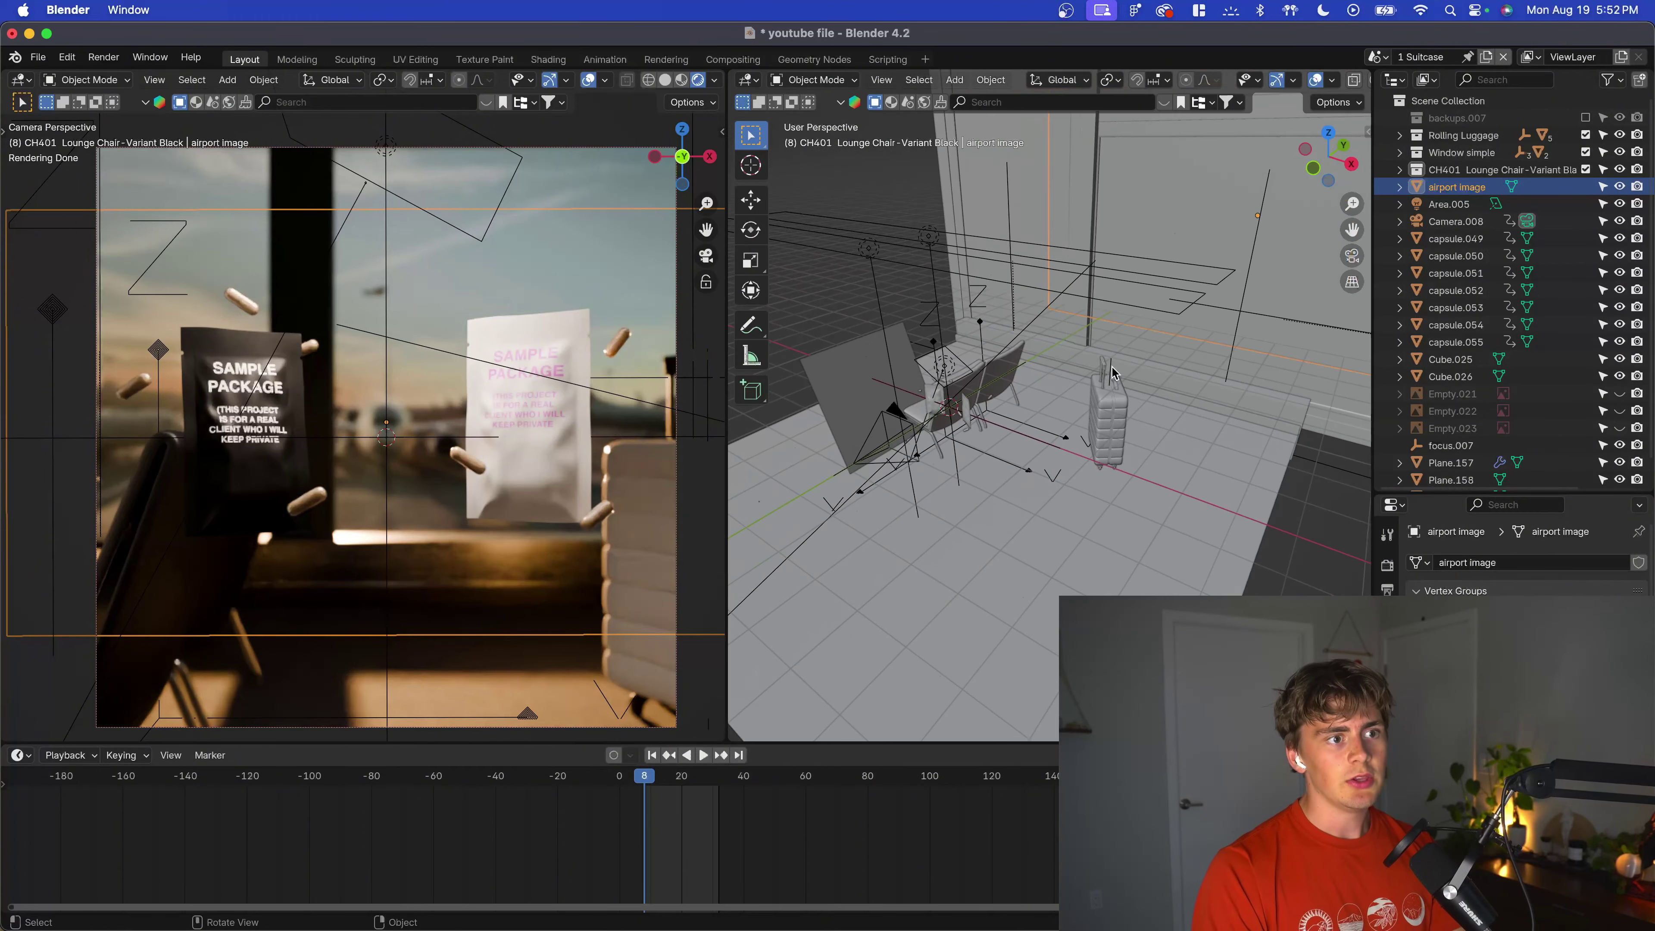
middle_drag(1109, 427, 1126, 413)
scroll(1126, 415, up, 4)
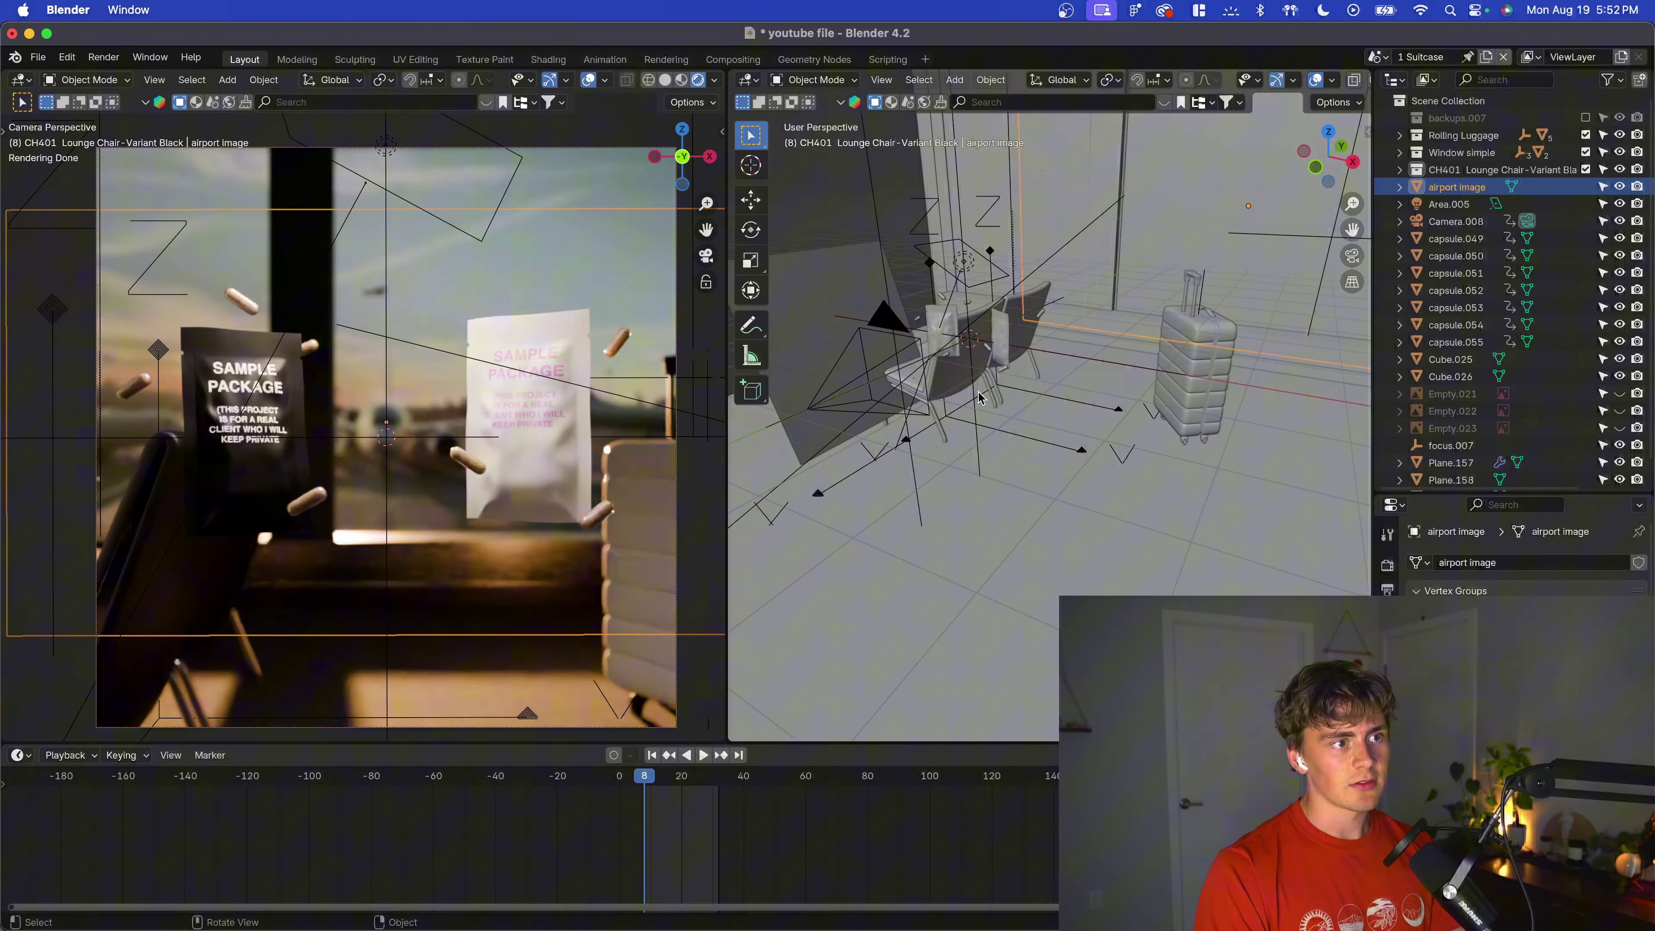
Select the dark tilted plane beside the chairs and examine its particle system's emission and cache settings.
mouse_move(976, 370)
middle_down()
mouse_move(1023, 406)
mouse_move(953, 427)
mouse_move(958, 401)
mouse_move(984, 399)
middle_up()
click(990, 421)
scroll(954, 427, up, 5)
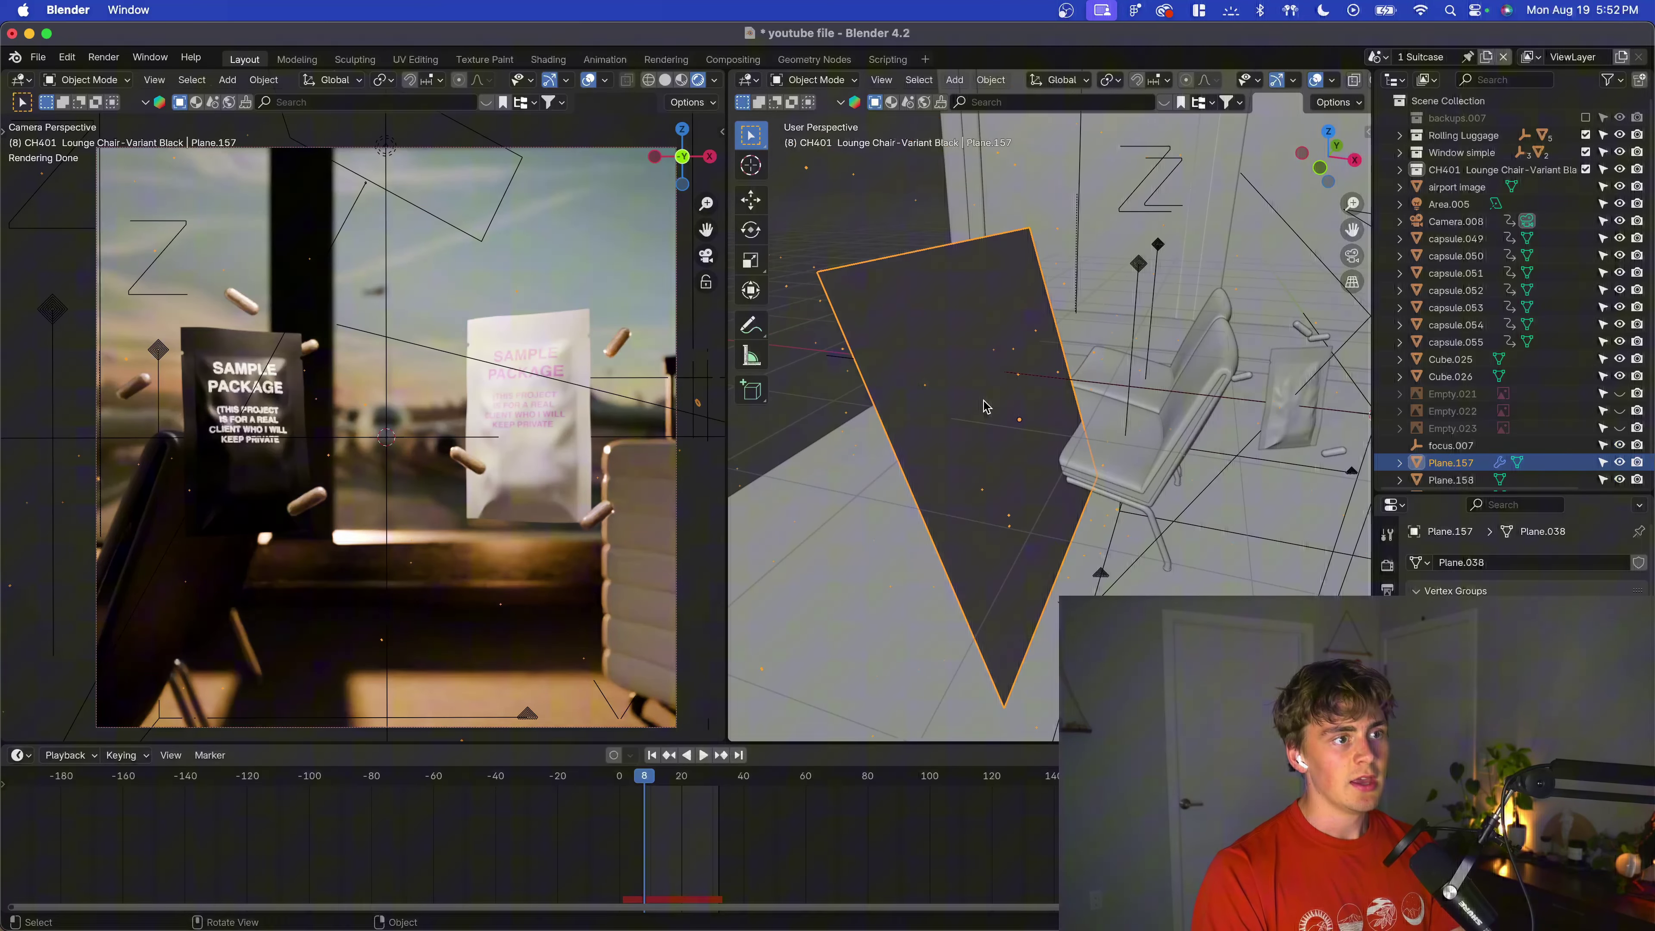
click(1387, 773)
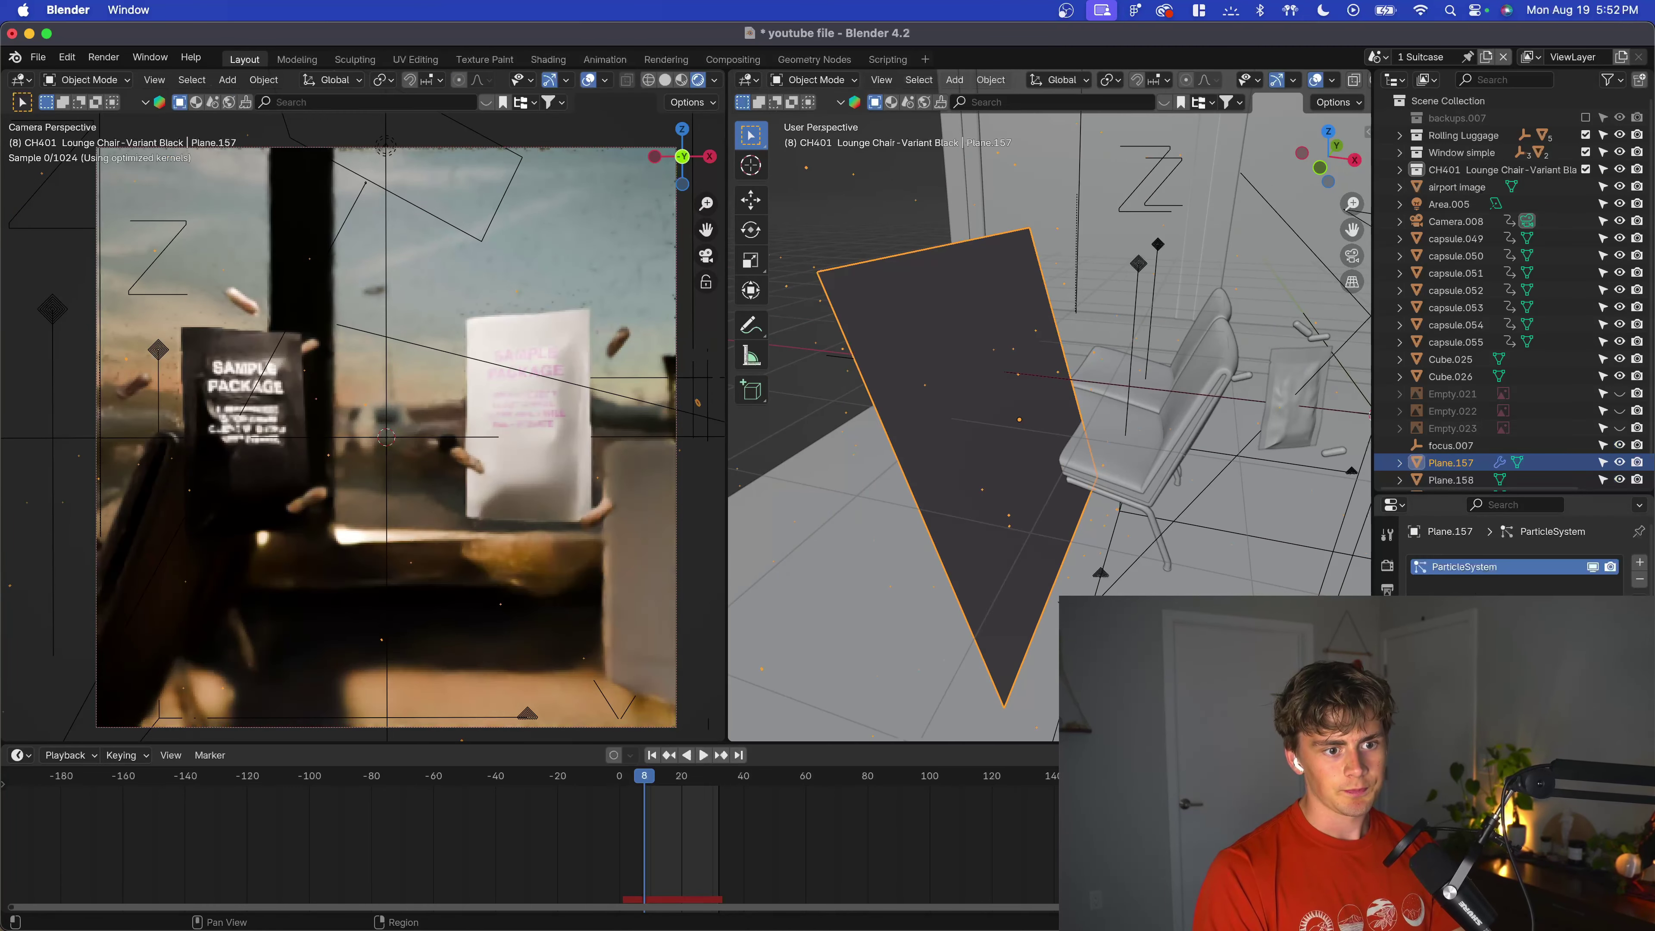
drag(1489, 494, 1489, 93)
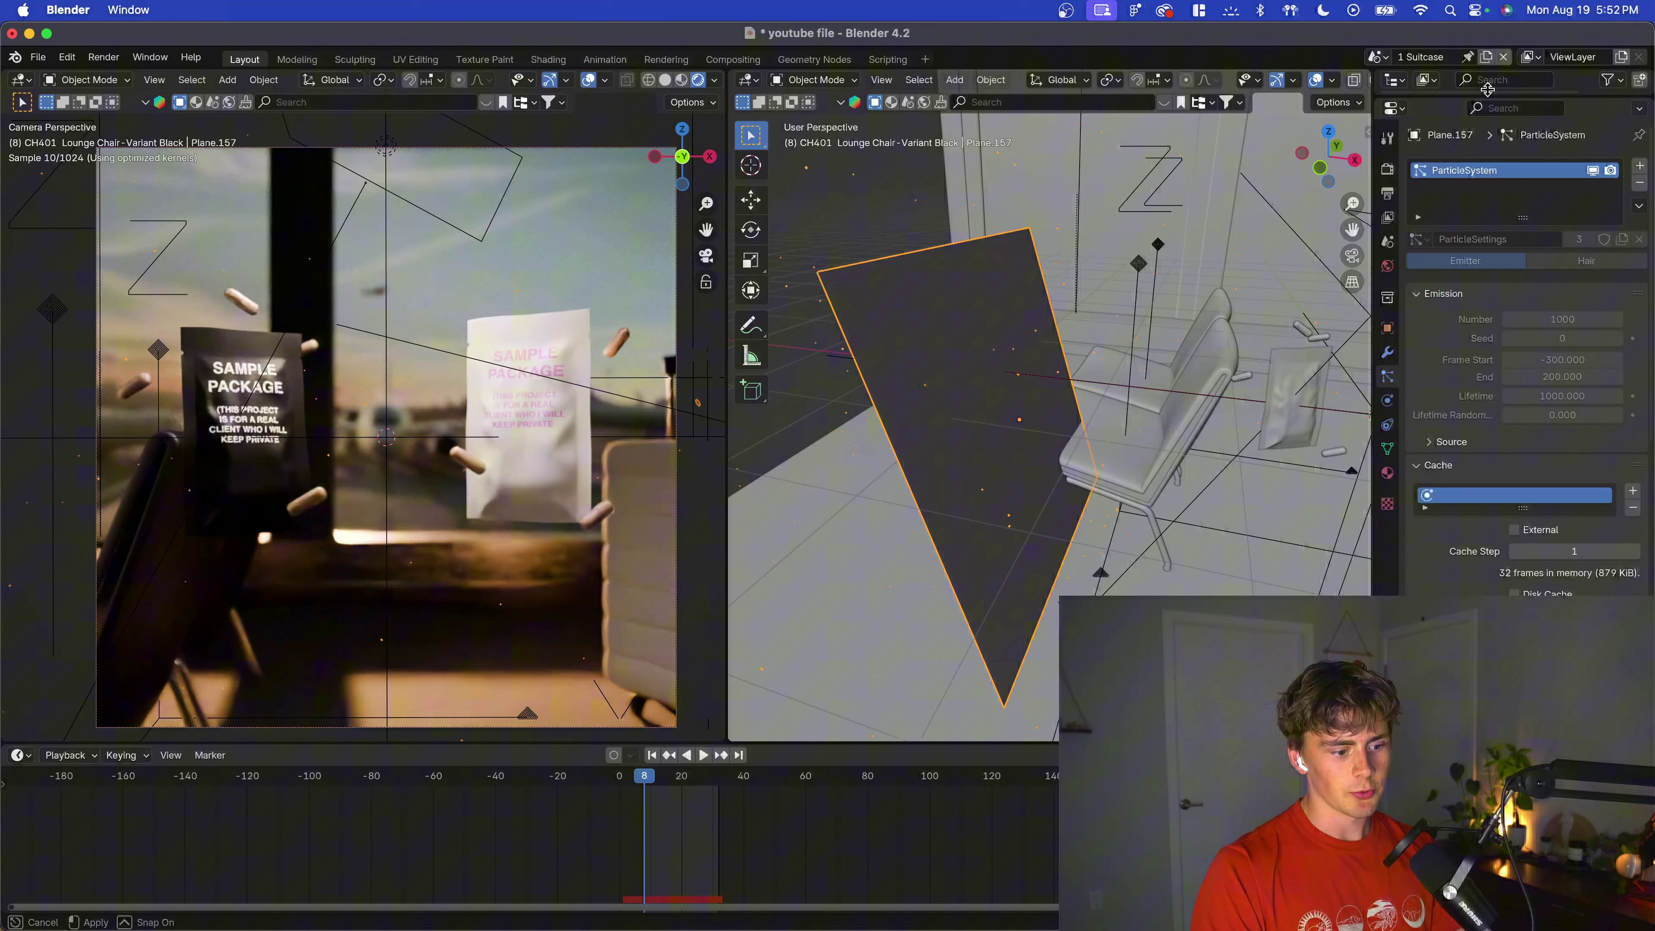
scroll(1498, 456, down, 5)
scroll(1468, 545, down, 4)
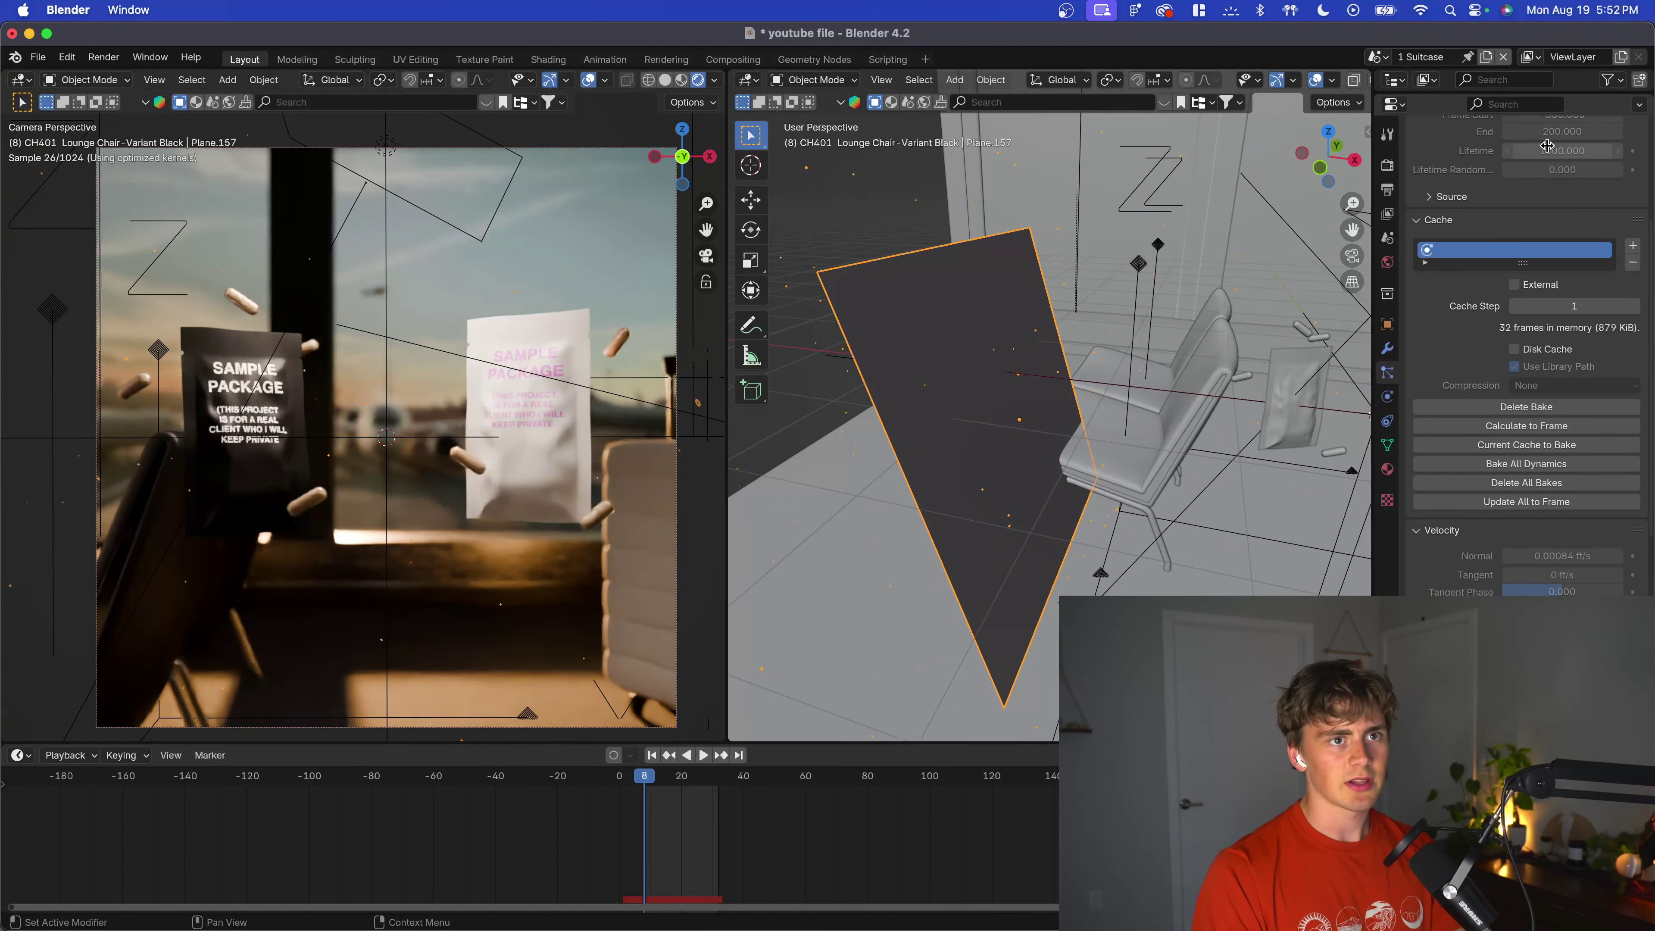
drag(1527, 90, 1527, 379)
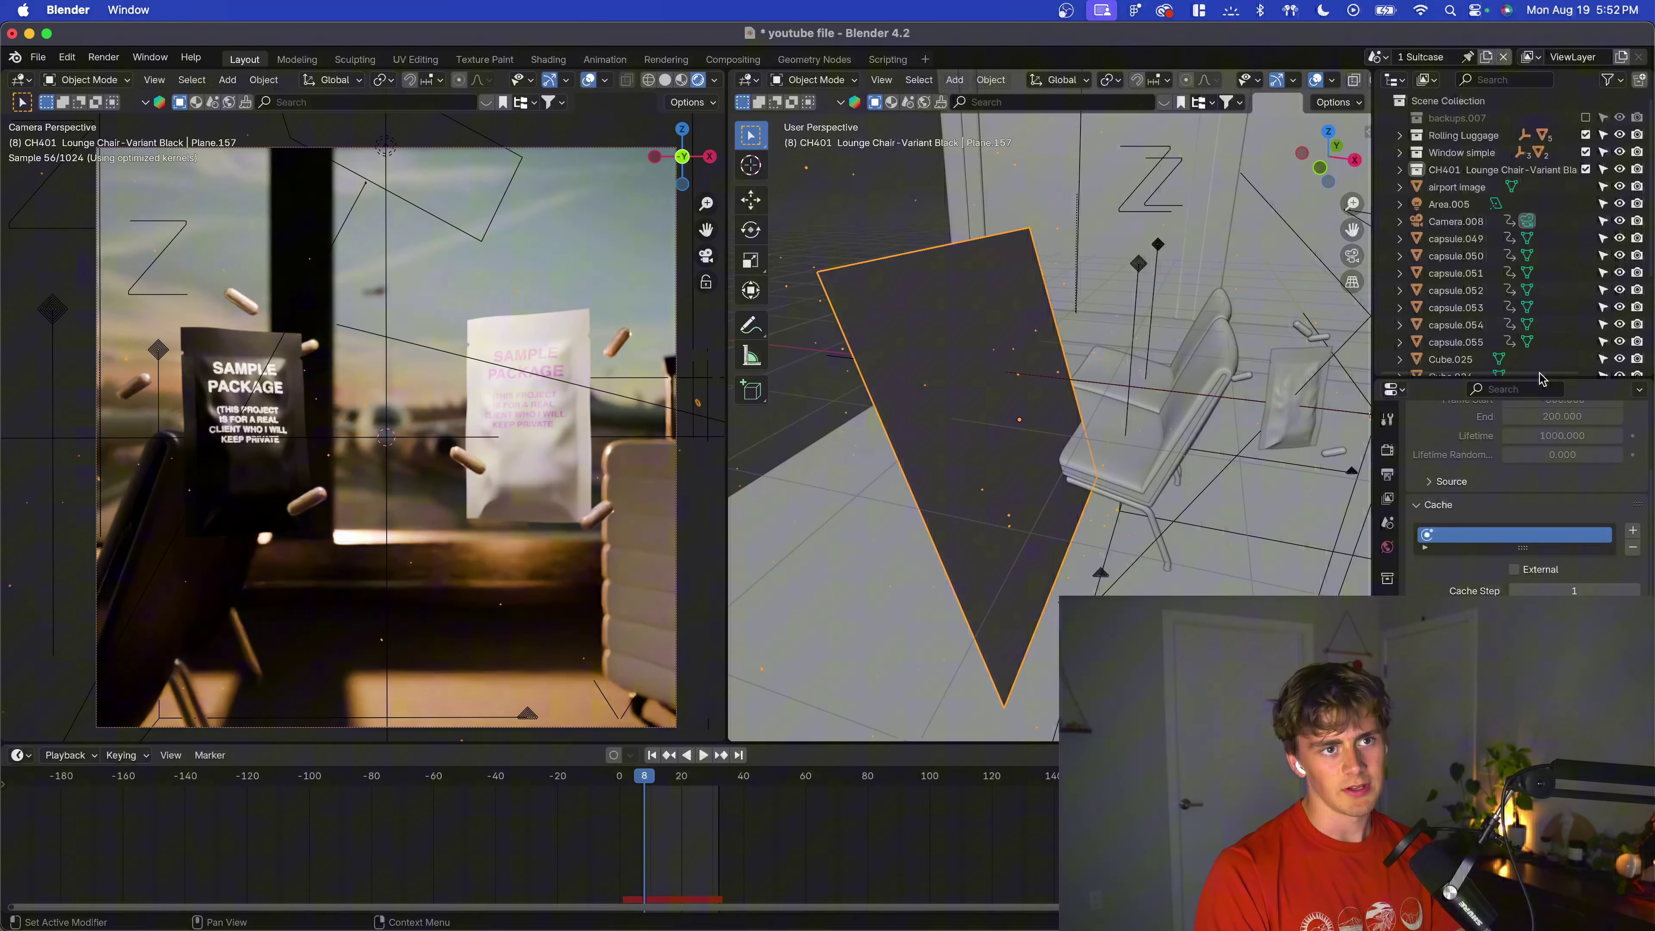
scroll(1144, 450, down, 3)
scroll(1142, 450, up, 3)
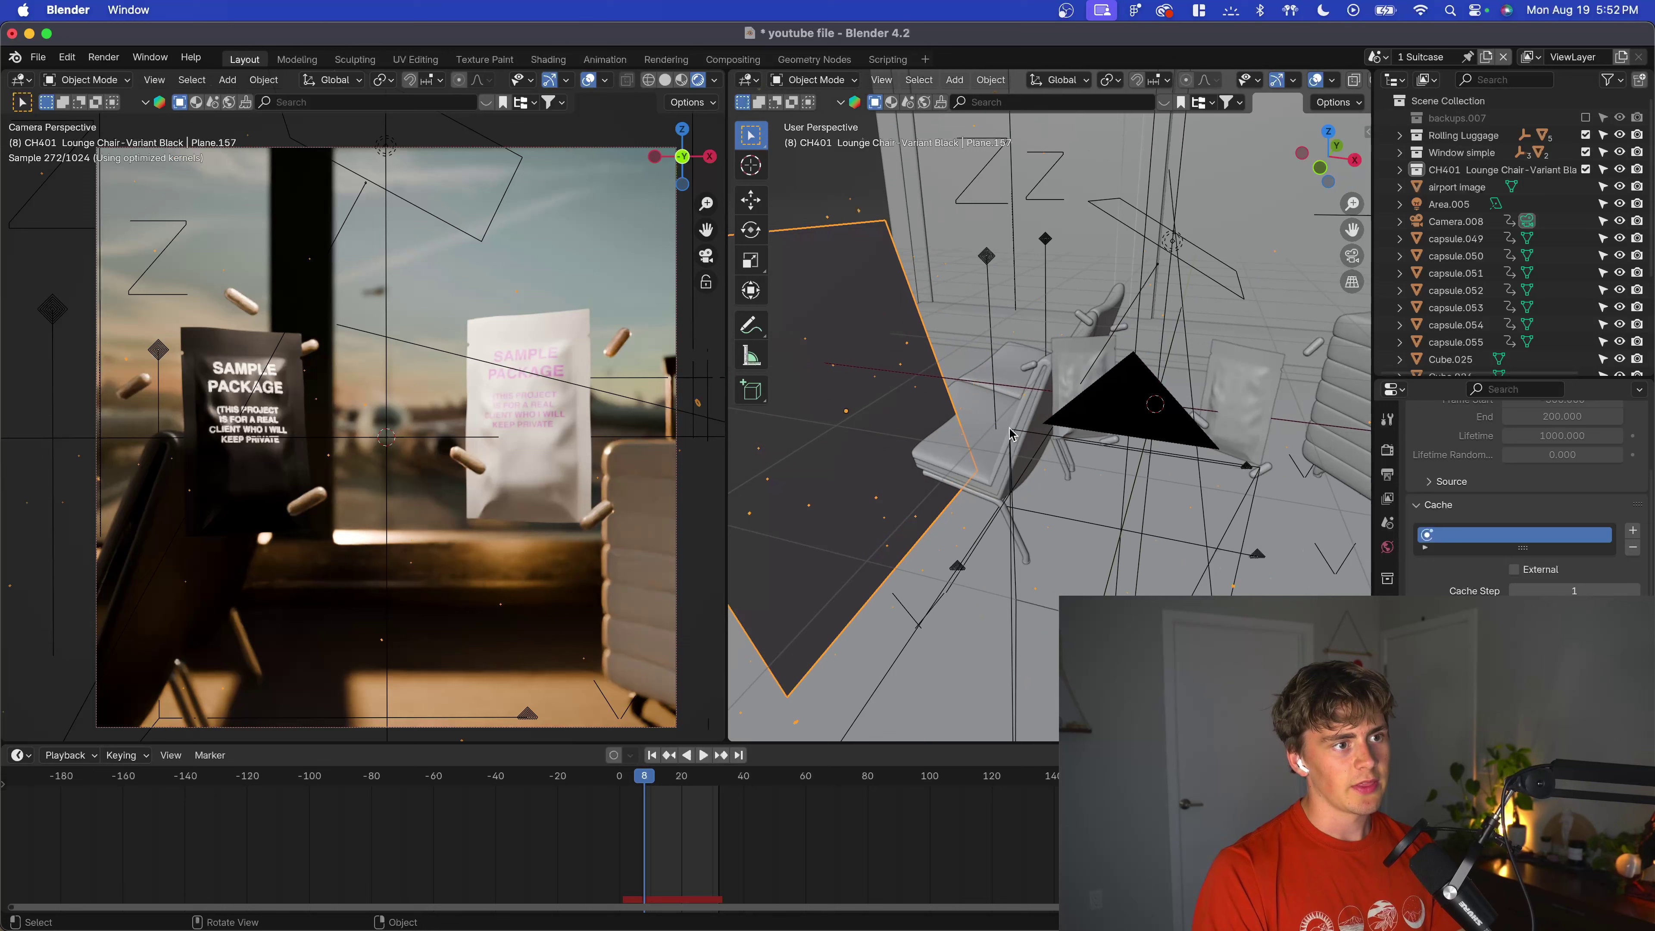
Select a capsule near the chairs and the rolling suitcase to inspect these models in the scene.
click(992, 427)
click(1022, 367)
scroll(993, 433, down, 8)
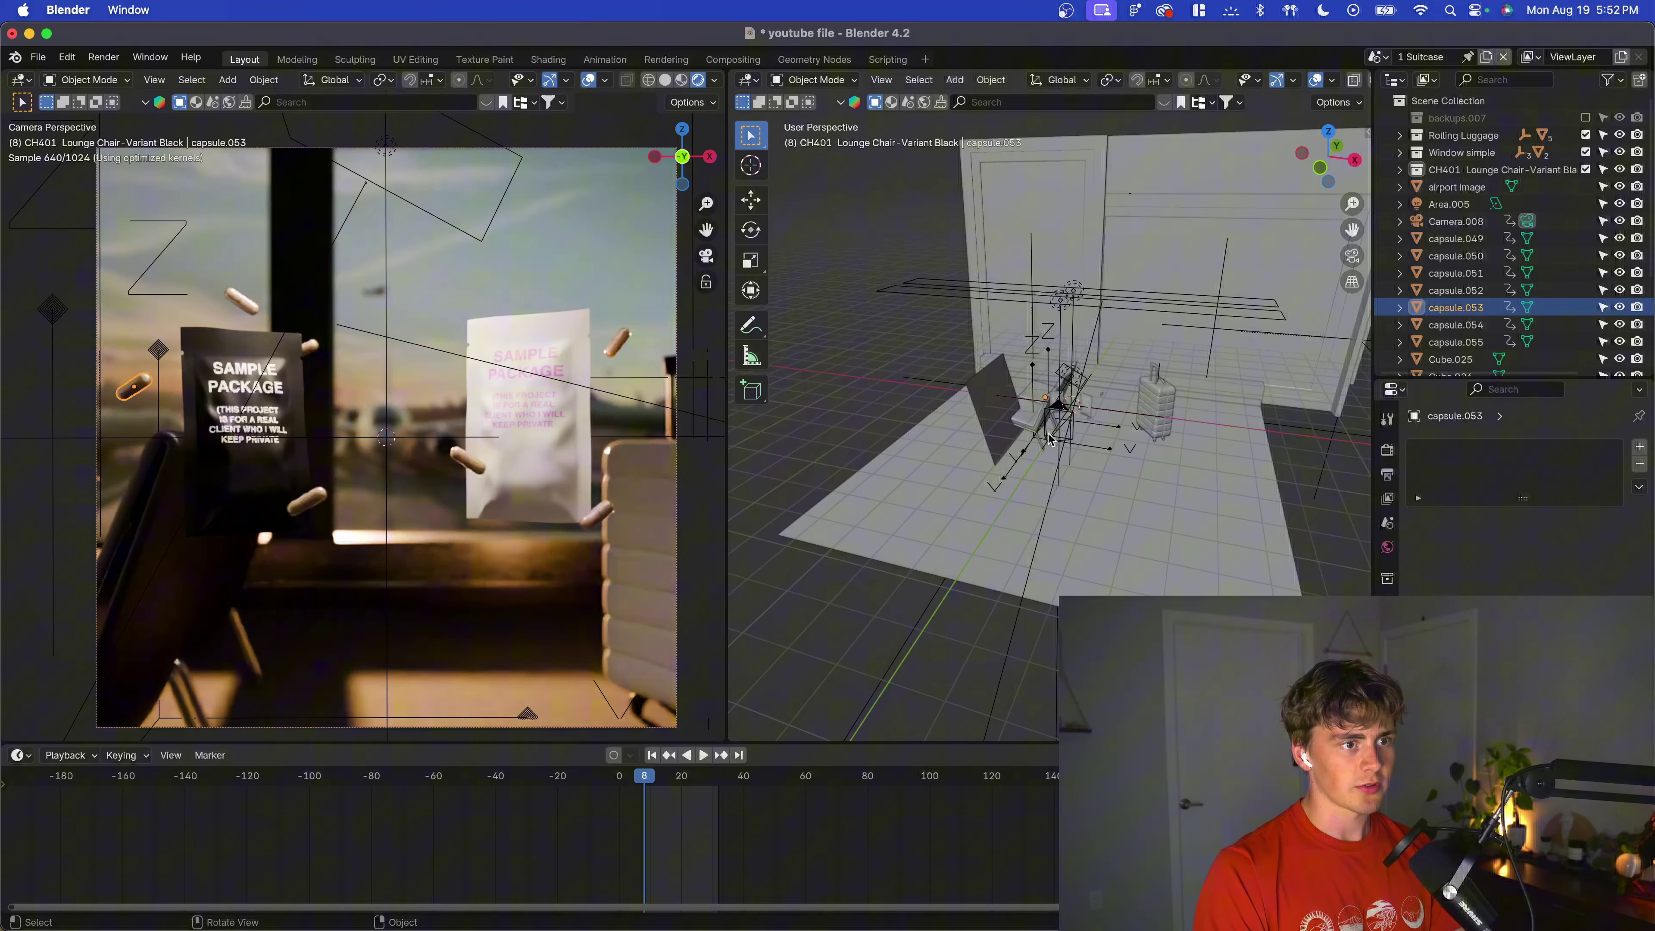
scroll(1062, 446, up, 8)
click(1084, 456)
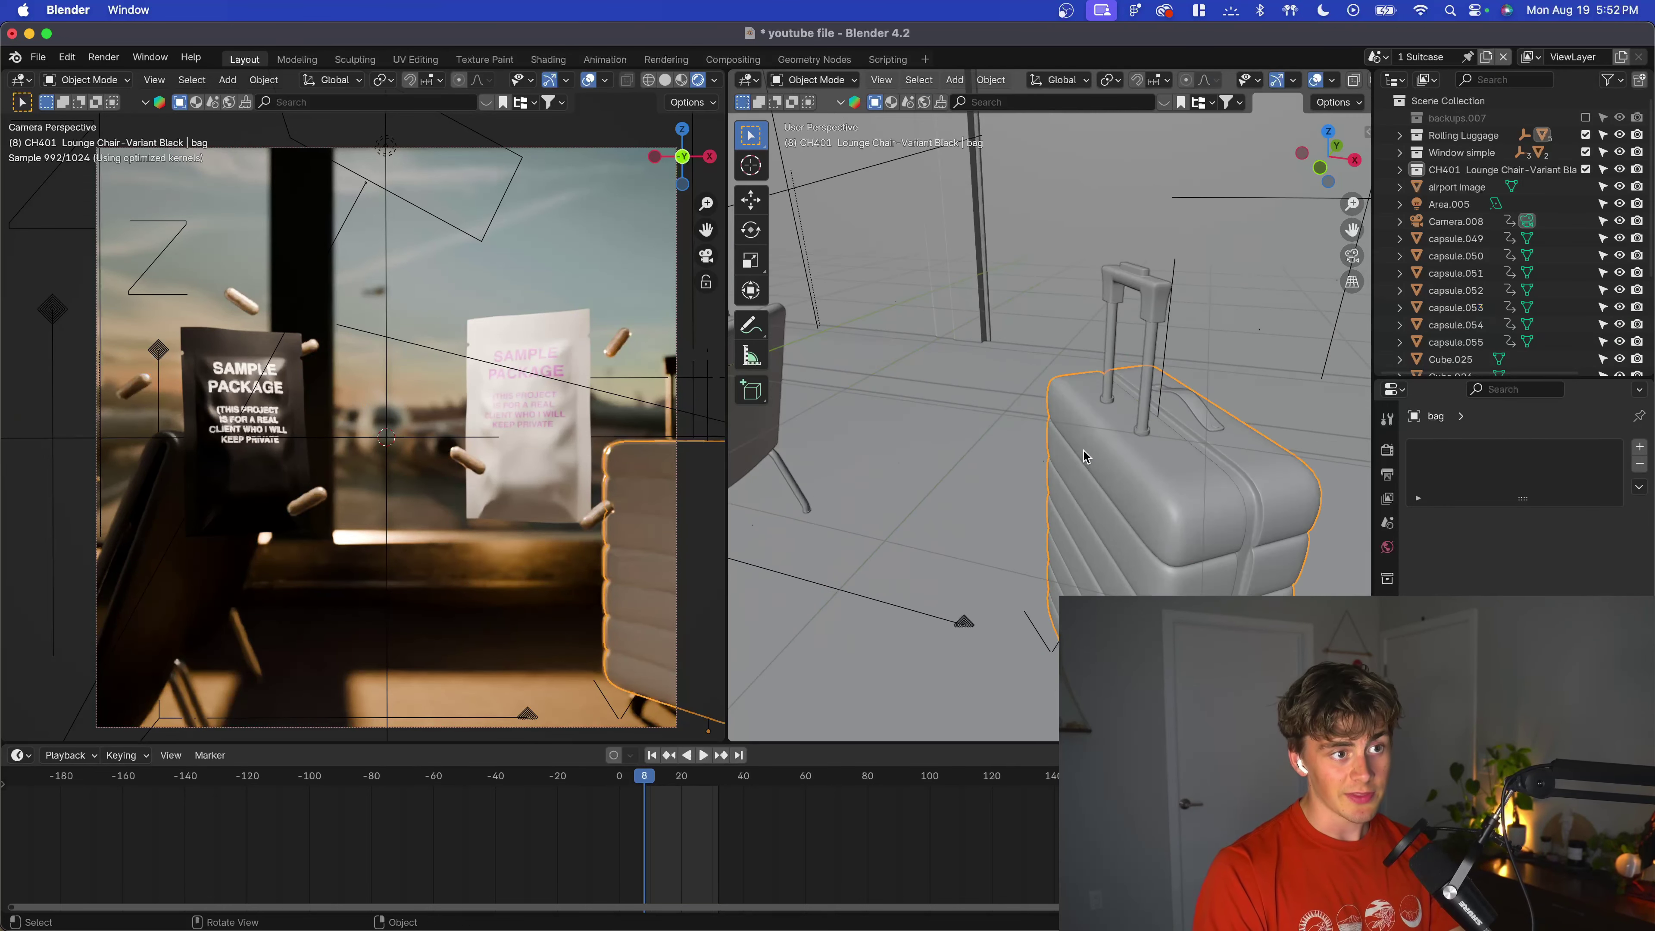
scroll(1099, 457, down, 8)
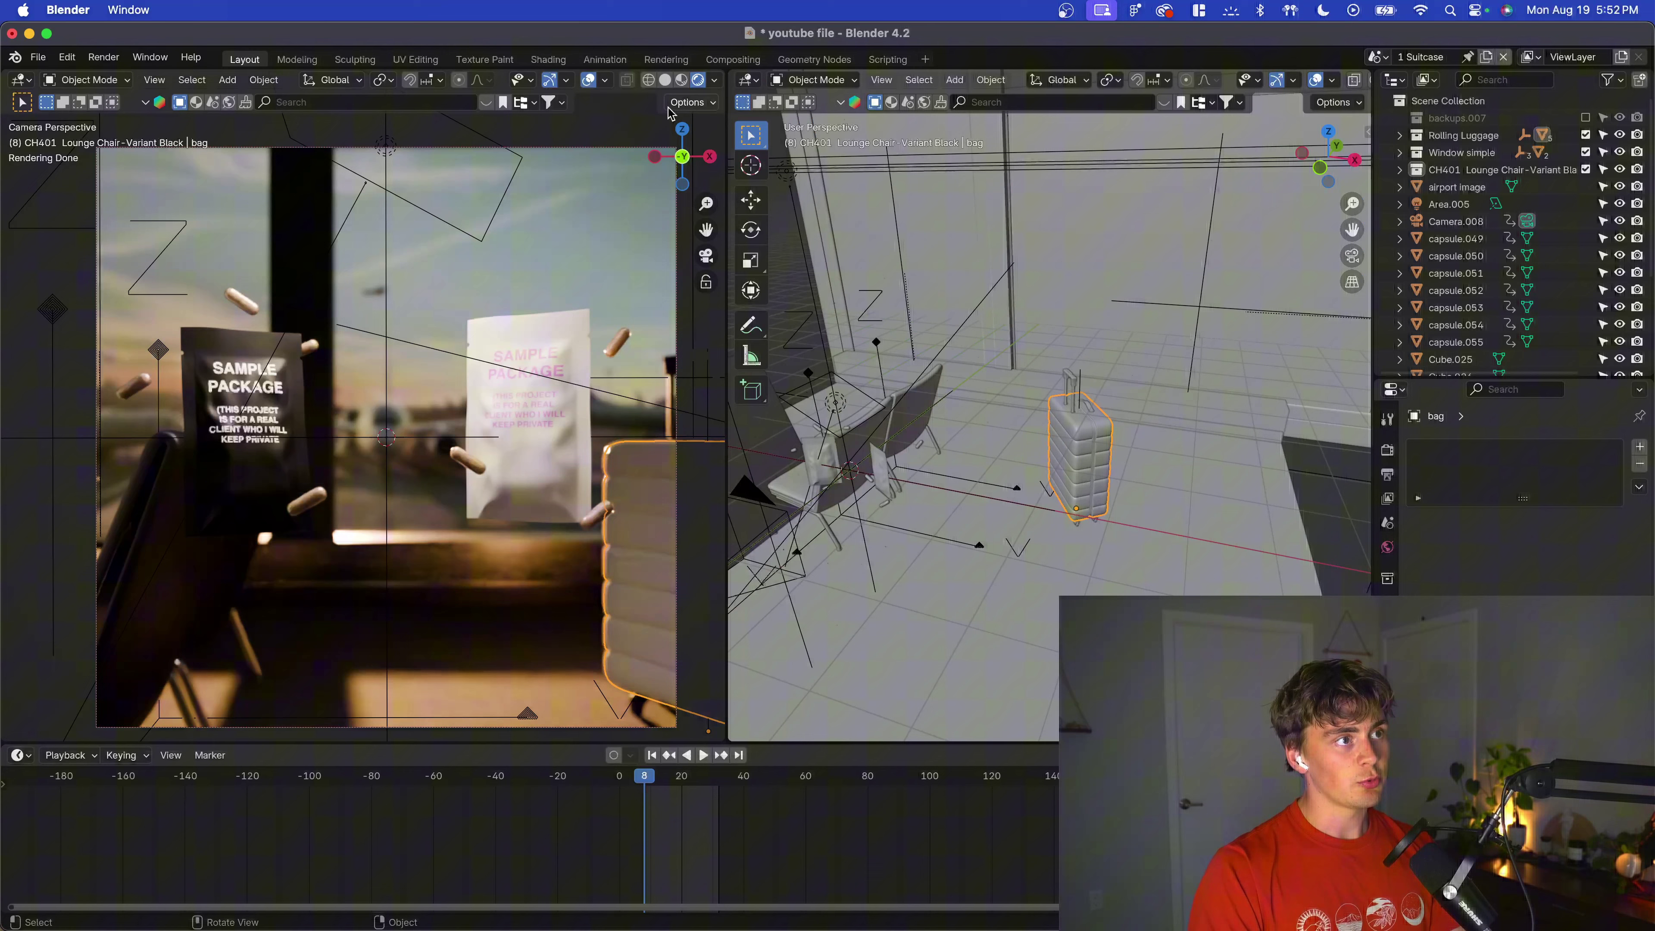
Preview the animation with the camera view in solid shading, and return to rendered shading at frame 8.
click(665, 80)
key(space)
mouse_move(668, 778)
mouse_down()
mouse_move(683, 779)
mouse_move(646, 781)
mouse_move(715, 782)
mouse_move(646, 797)
mouse_up()
scroll(1030, 430, down, 8)
mouse_move(1045, 407)
shift+middle_down()
mouse_move(1049, 467)
mouse_move(1090, 481)
mouse_move(1112, 464)
shift+middle_up()
shift+middle_drag(1108, 464, 1133, 508)
click(704, 81)
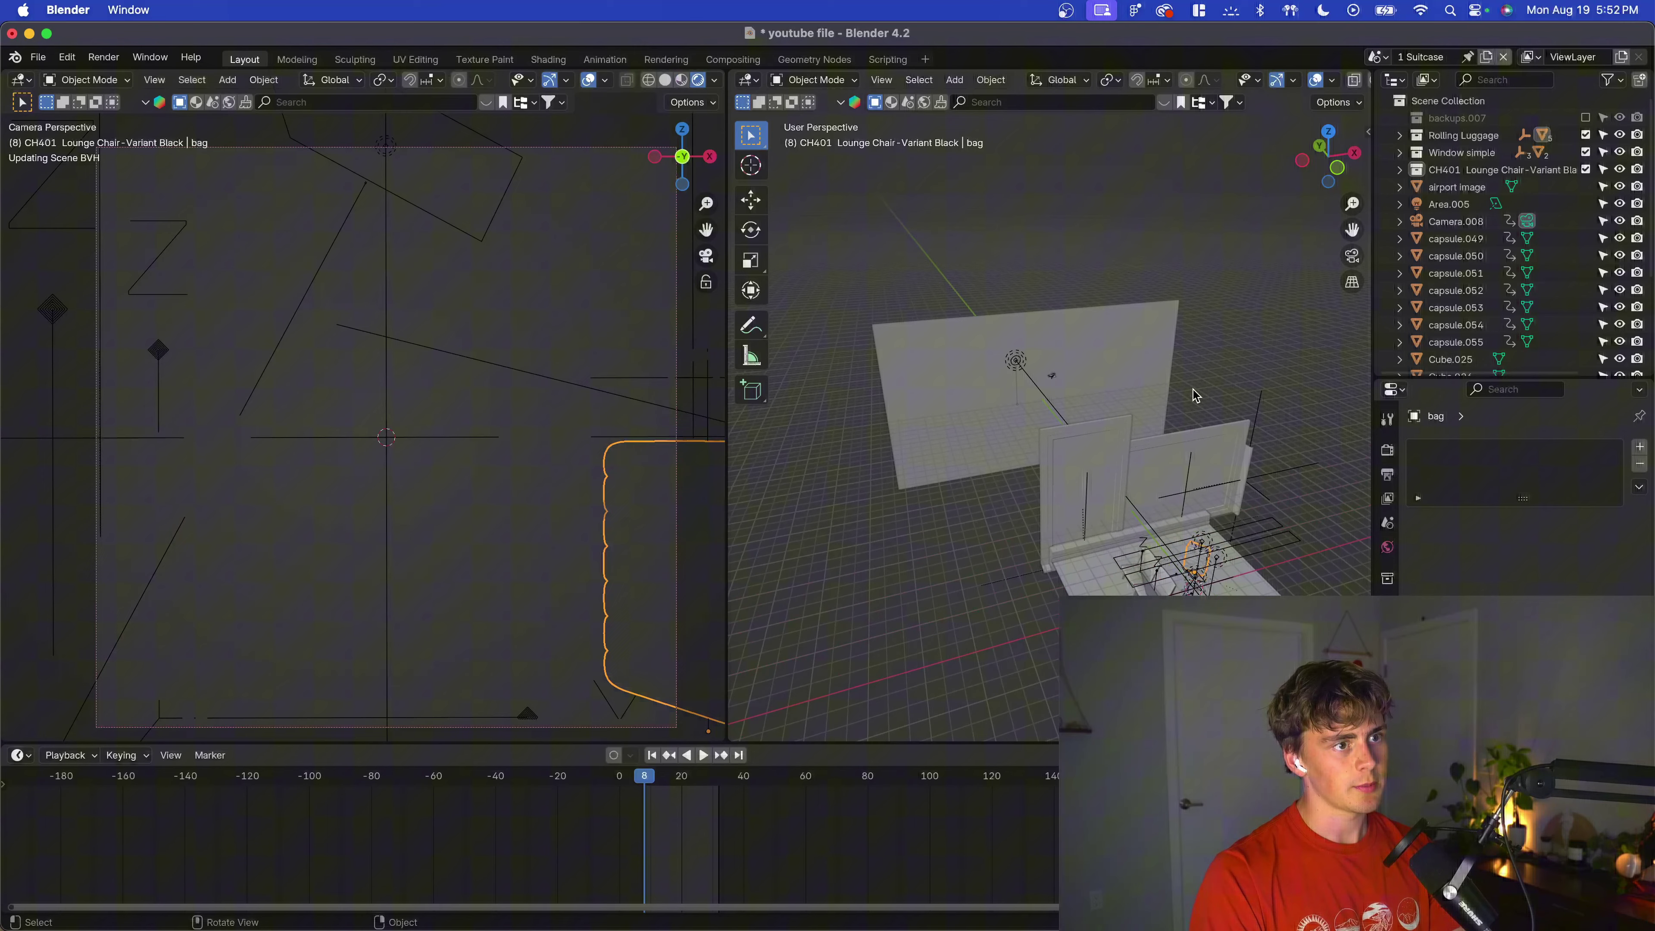
Select the body of the small airplane in front of the airport backdrop and inspect it up close.
scroll(1046, 385, up, 8)
middle_drag(1045, 385, 1057, 430)
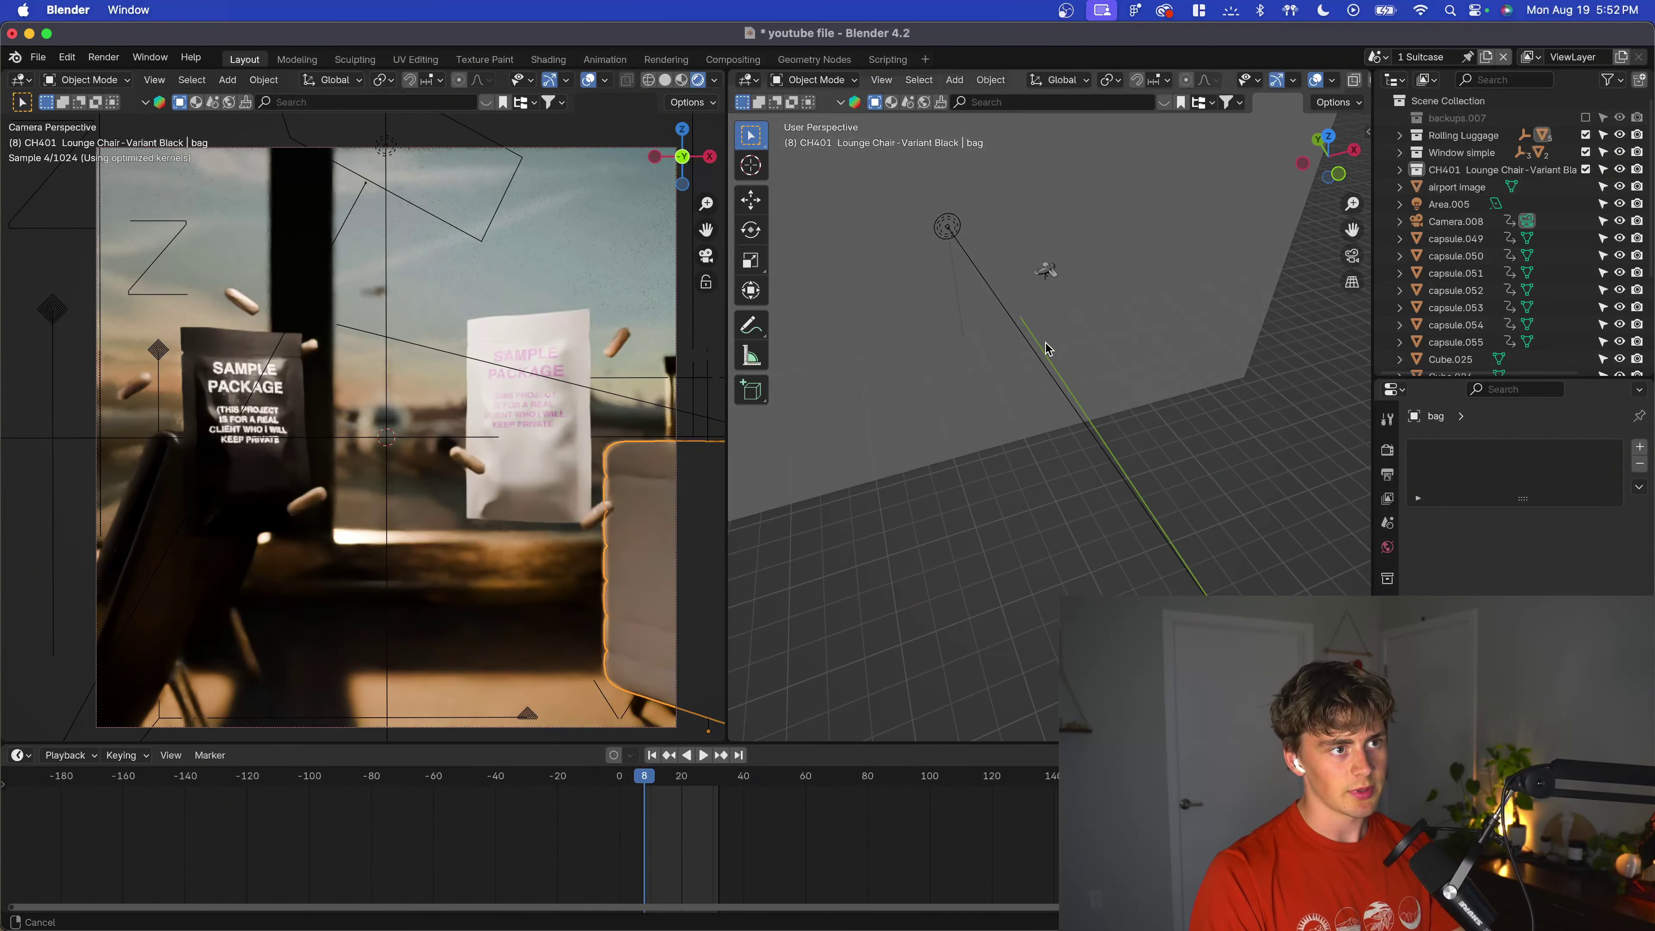
shift+middle_drag(1048, 300, 1056, 419)
click(1056, 393)
scroll(1066, 416, up, 4)
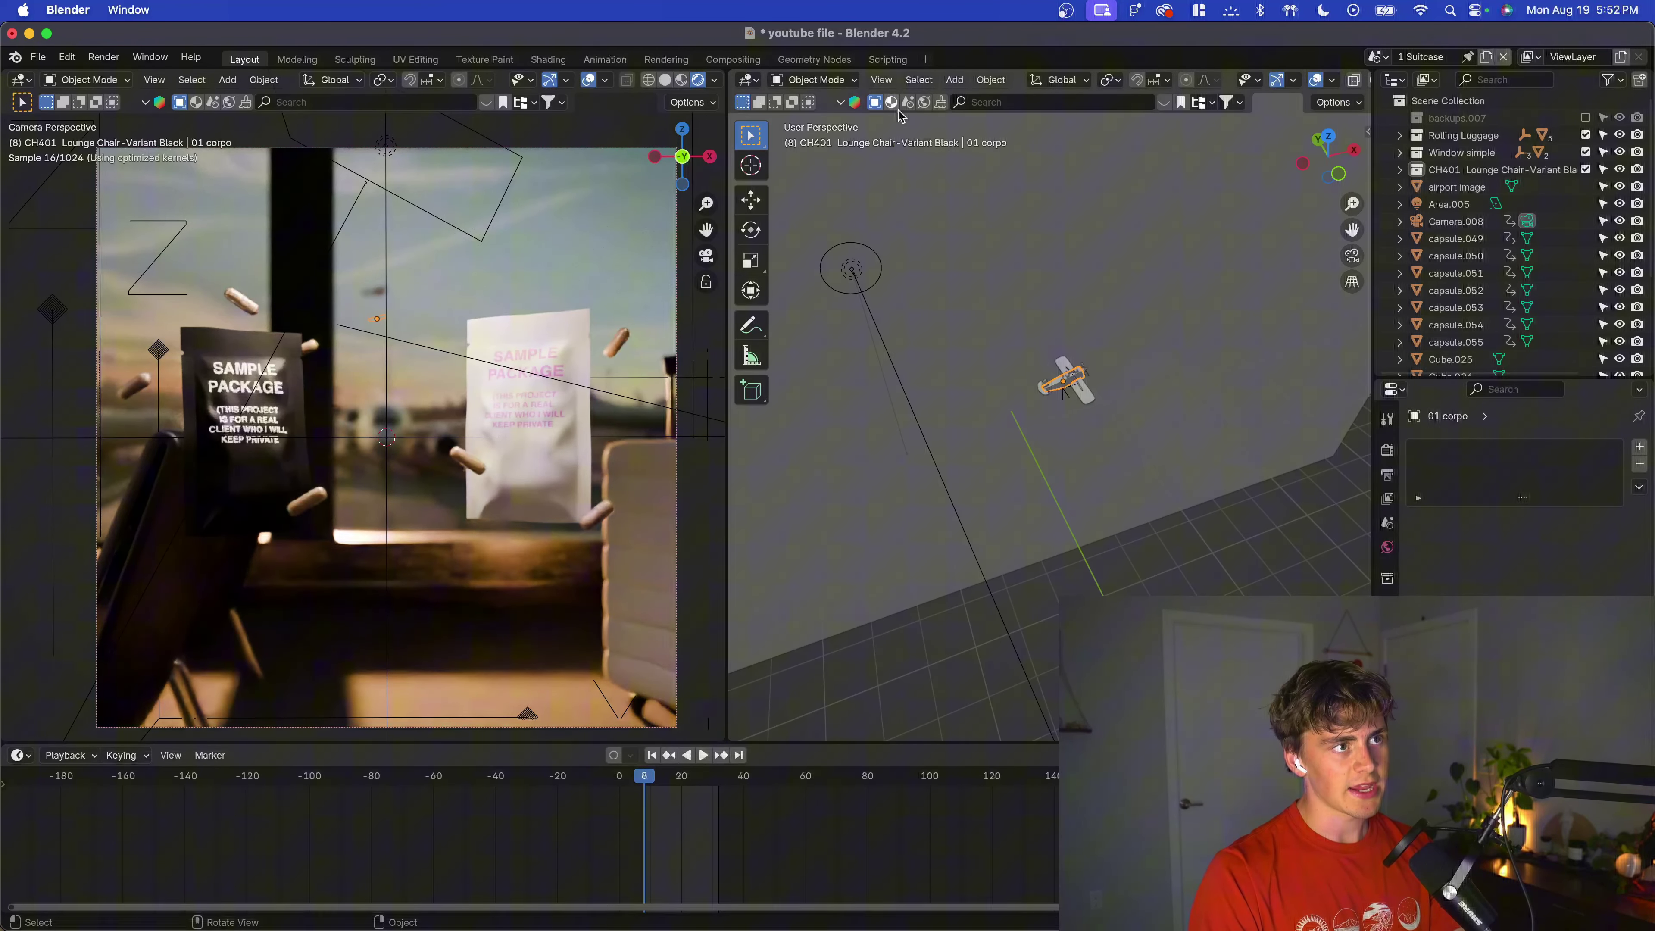
Show the BlenderKit asset bar and browse the available models.
click(1164, 103)
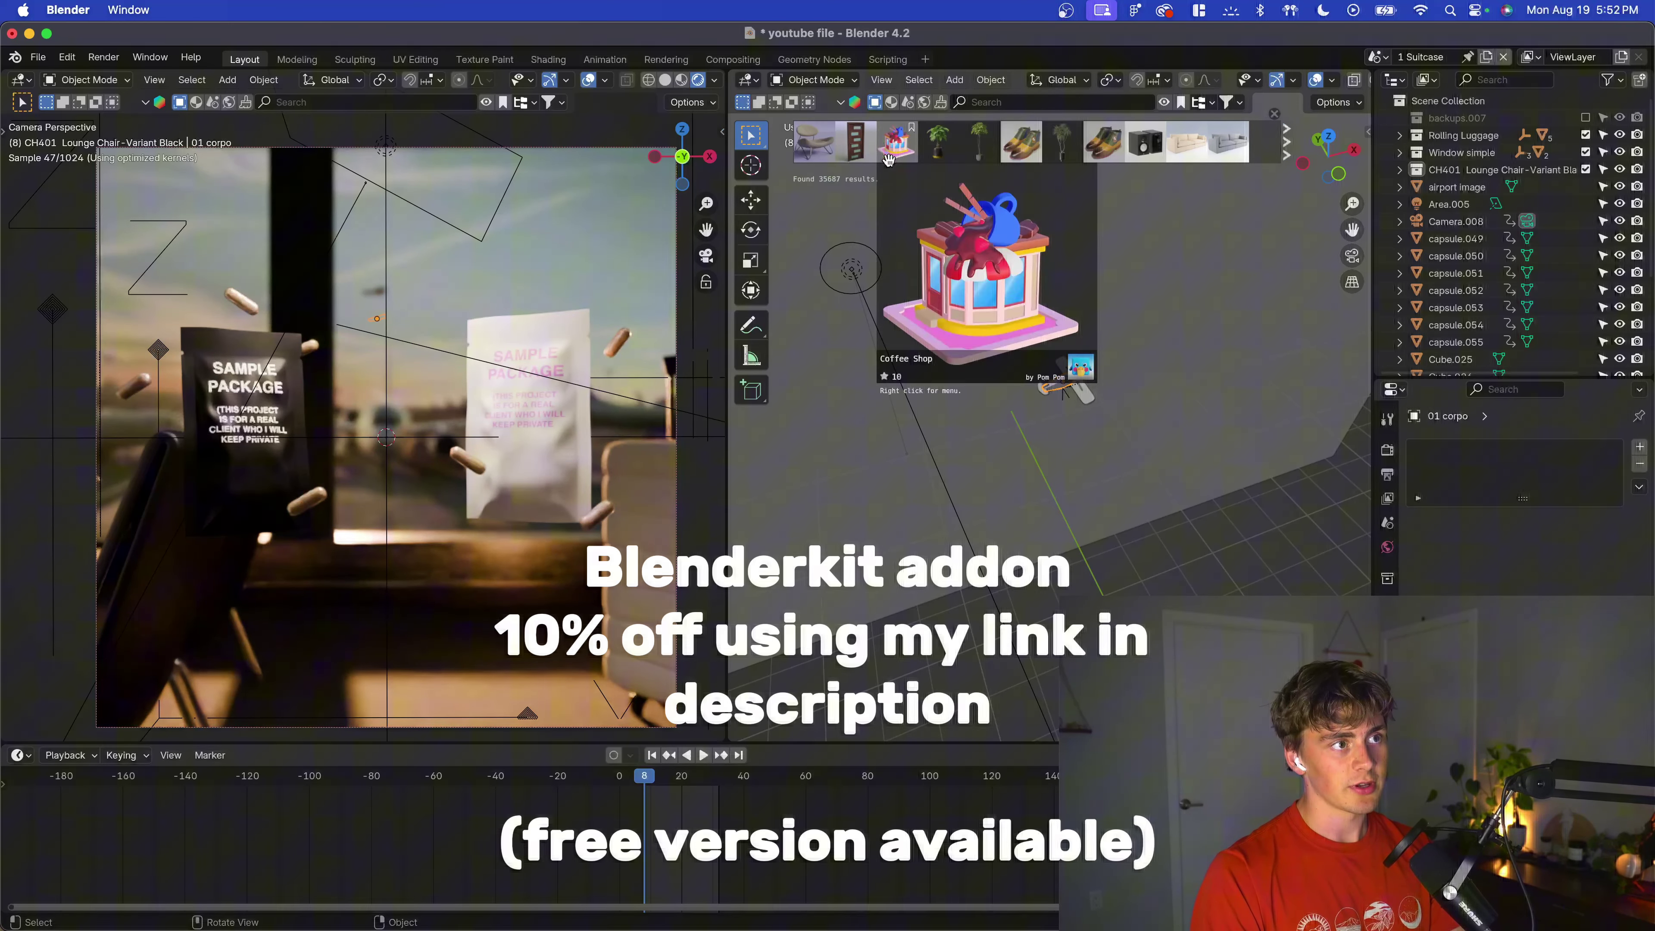
mouse_move(1020, 125)
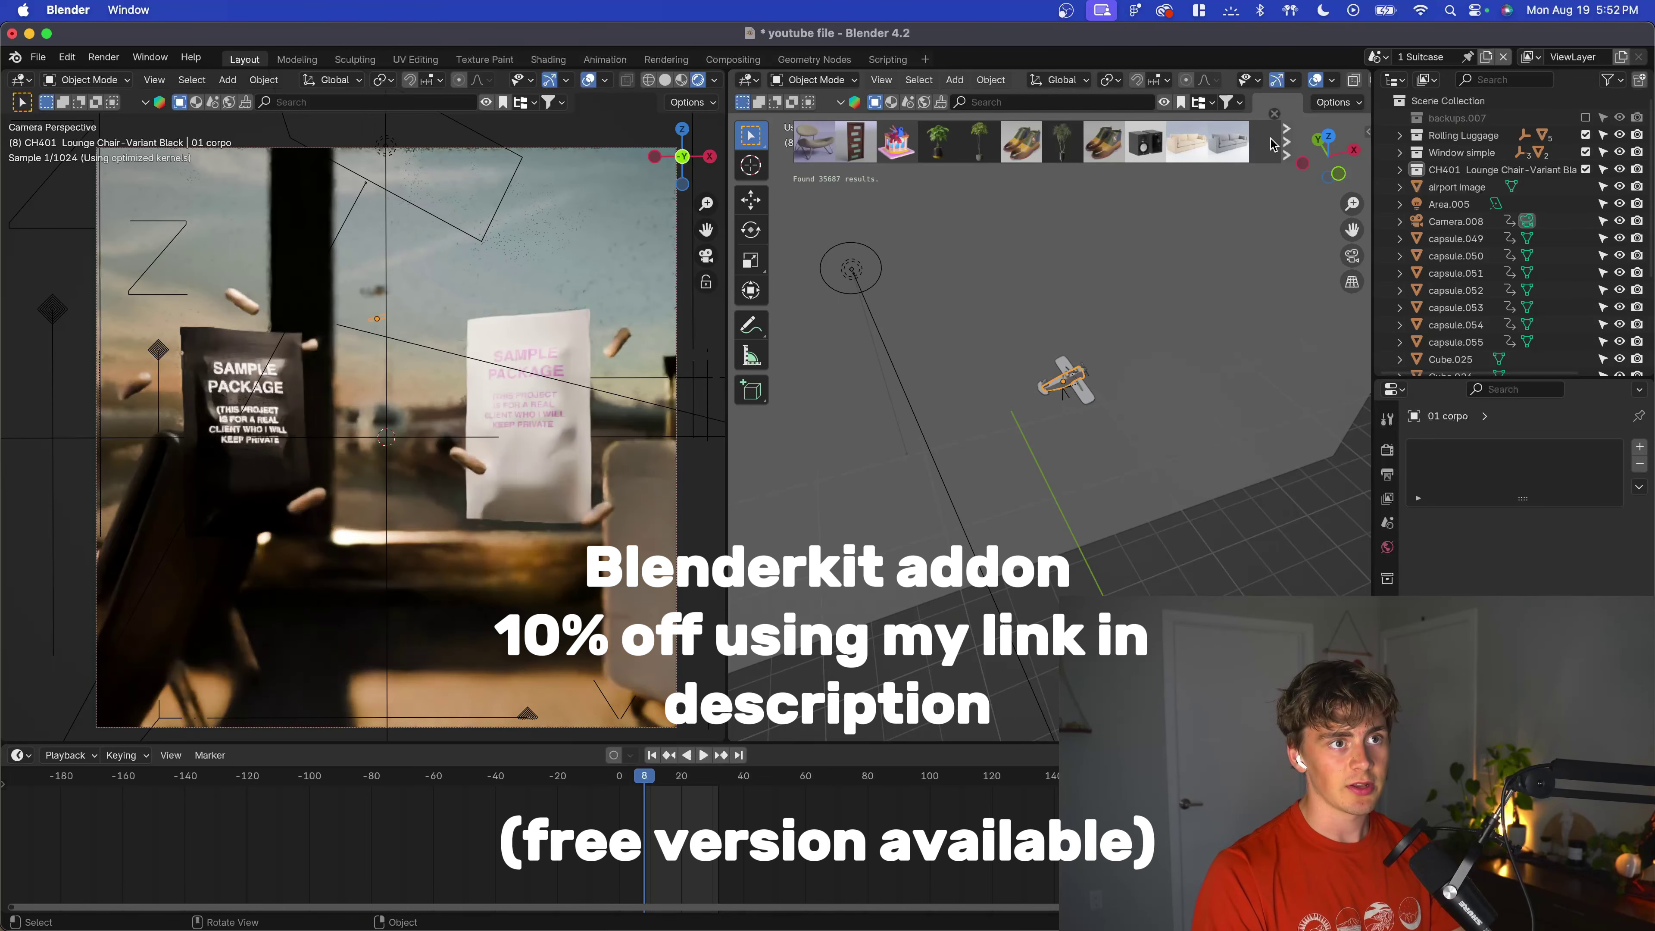
click(1288, 143)
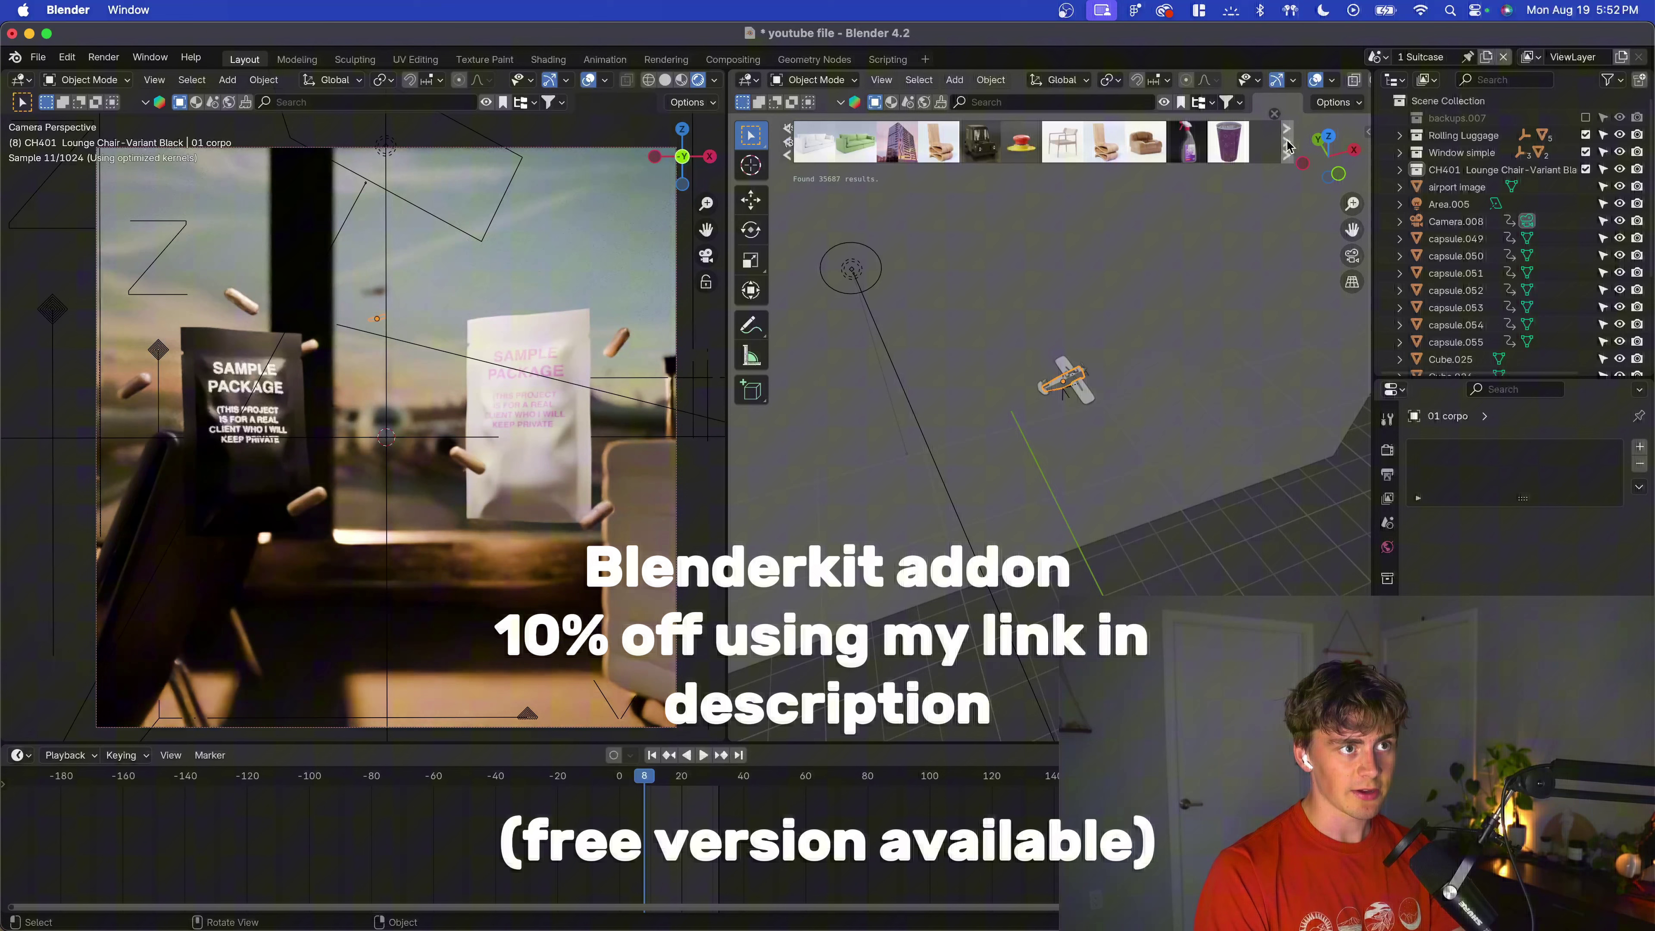
mouse_move(910, 150)
scroll(915, 145, up, 5)
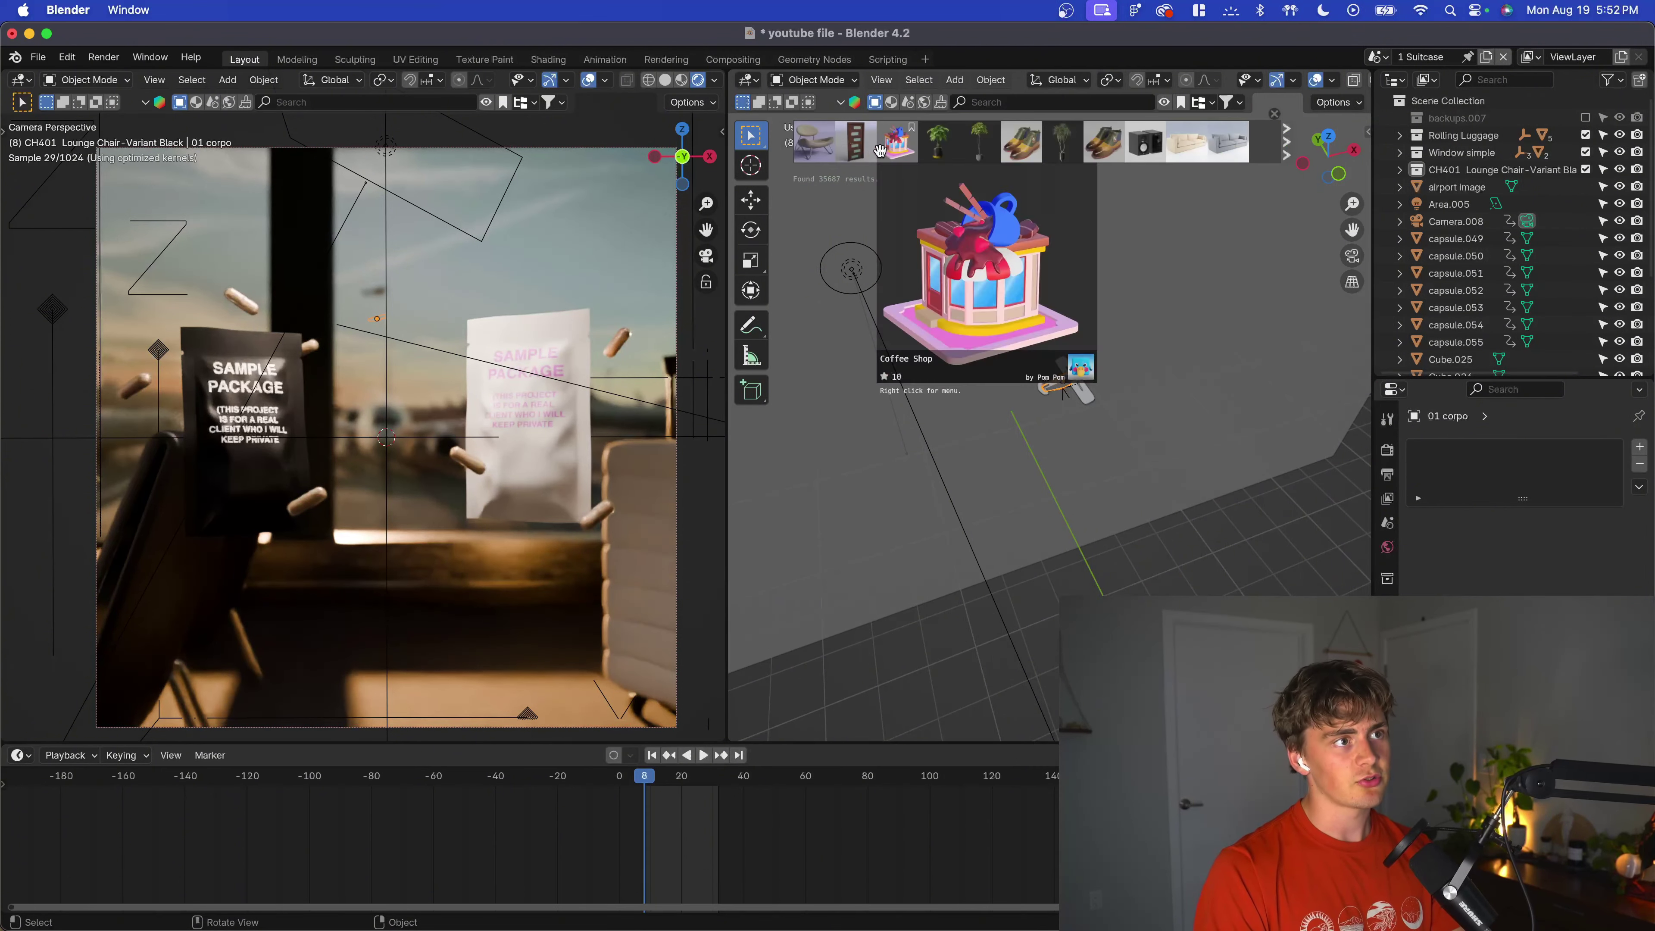
Search the BlenderKit library for "airplane" and look through the models.
click(1000, 103)
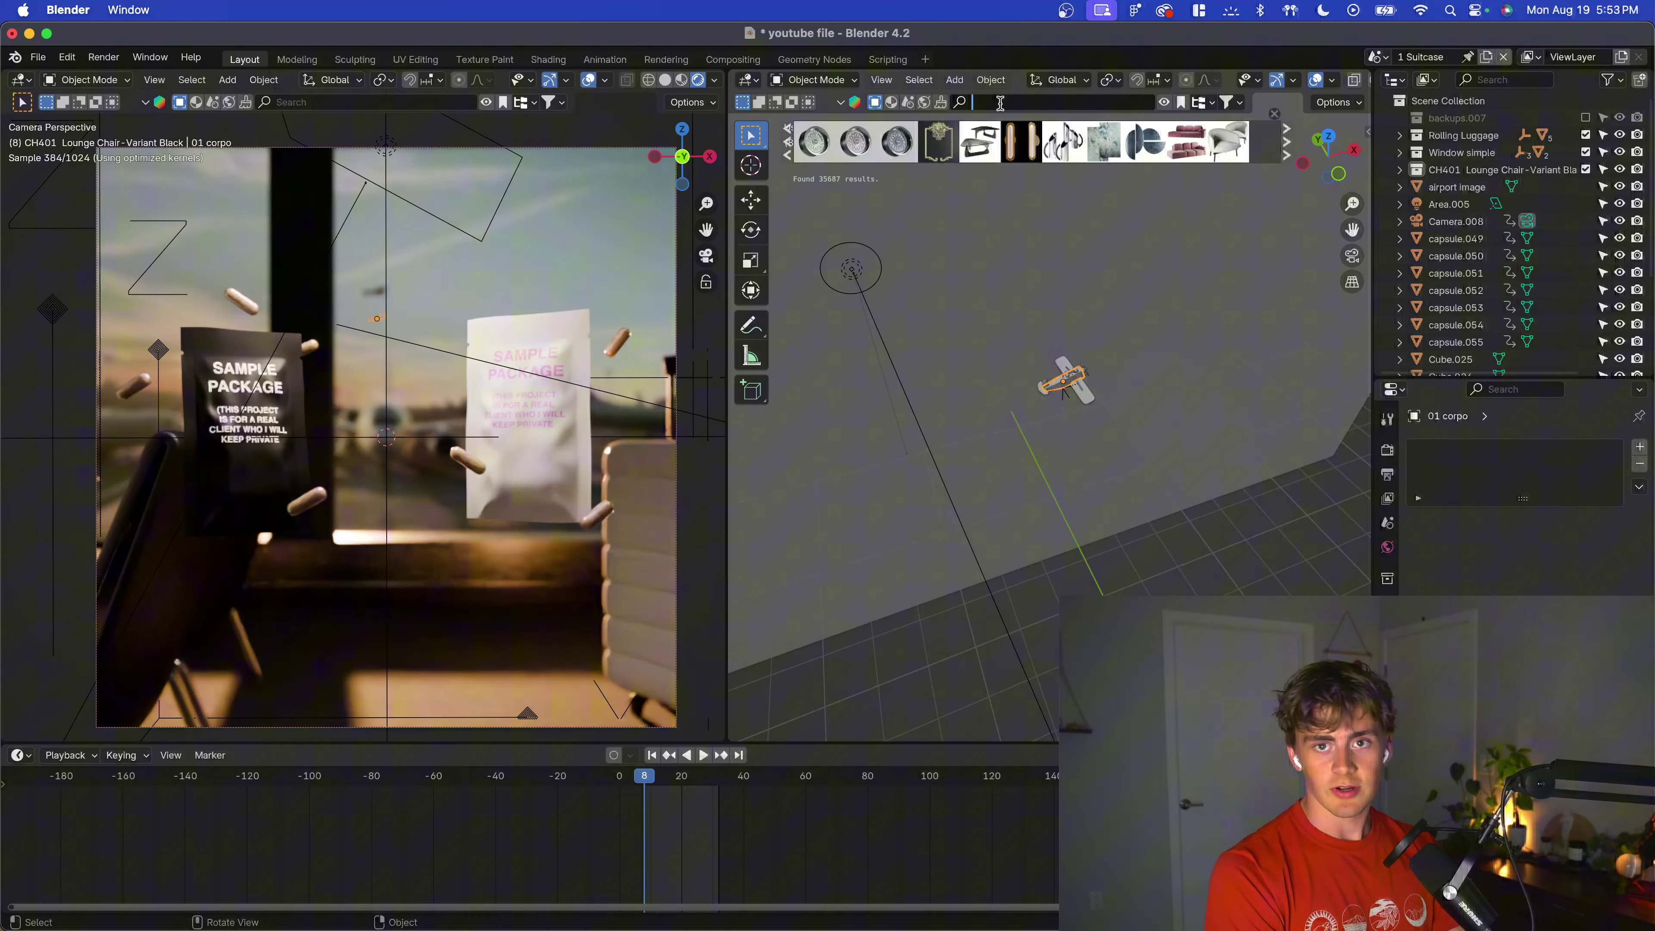
text(airplane)
key(Return)
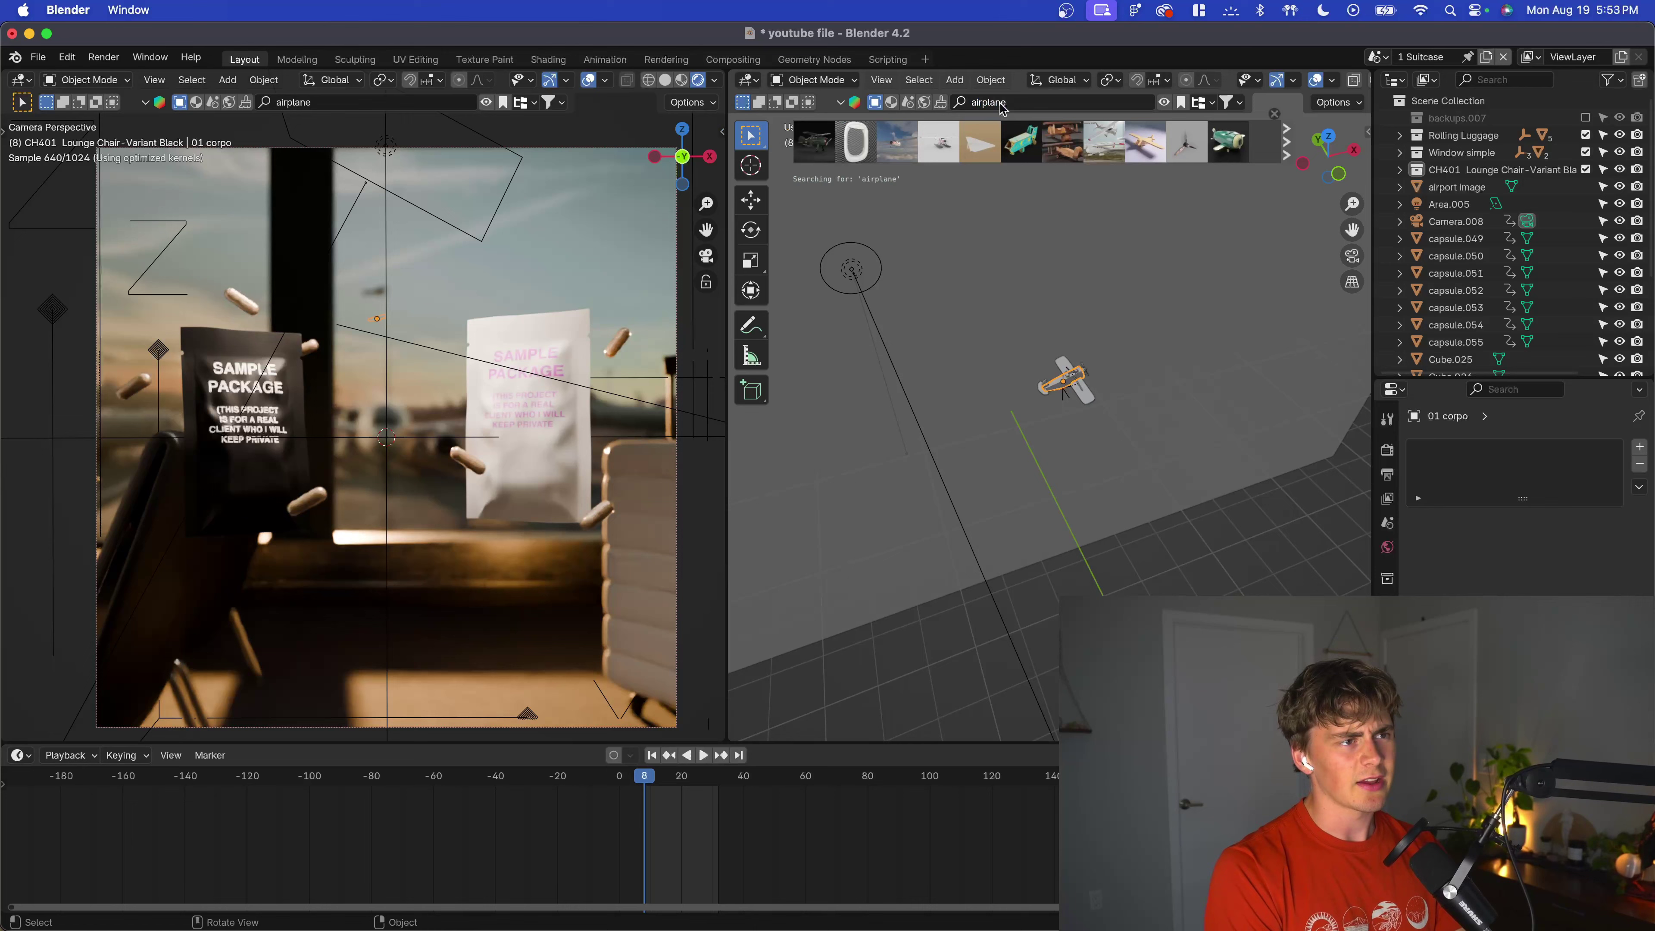
mouse_move(978, 135)
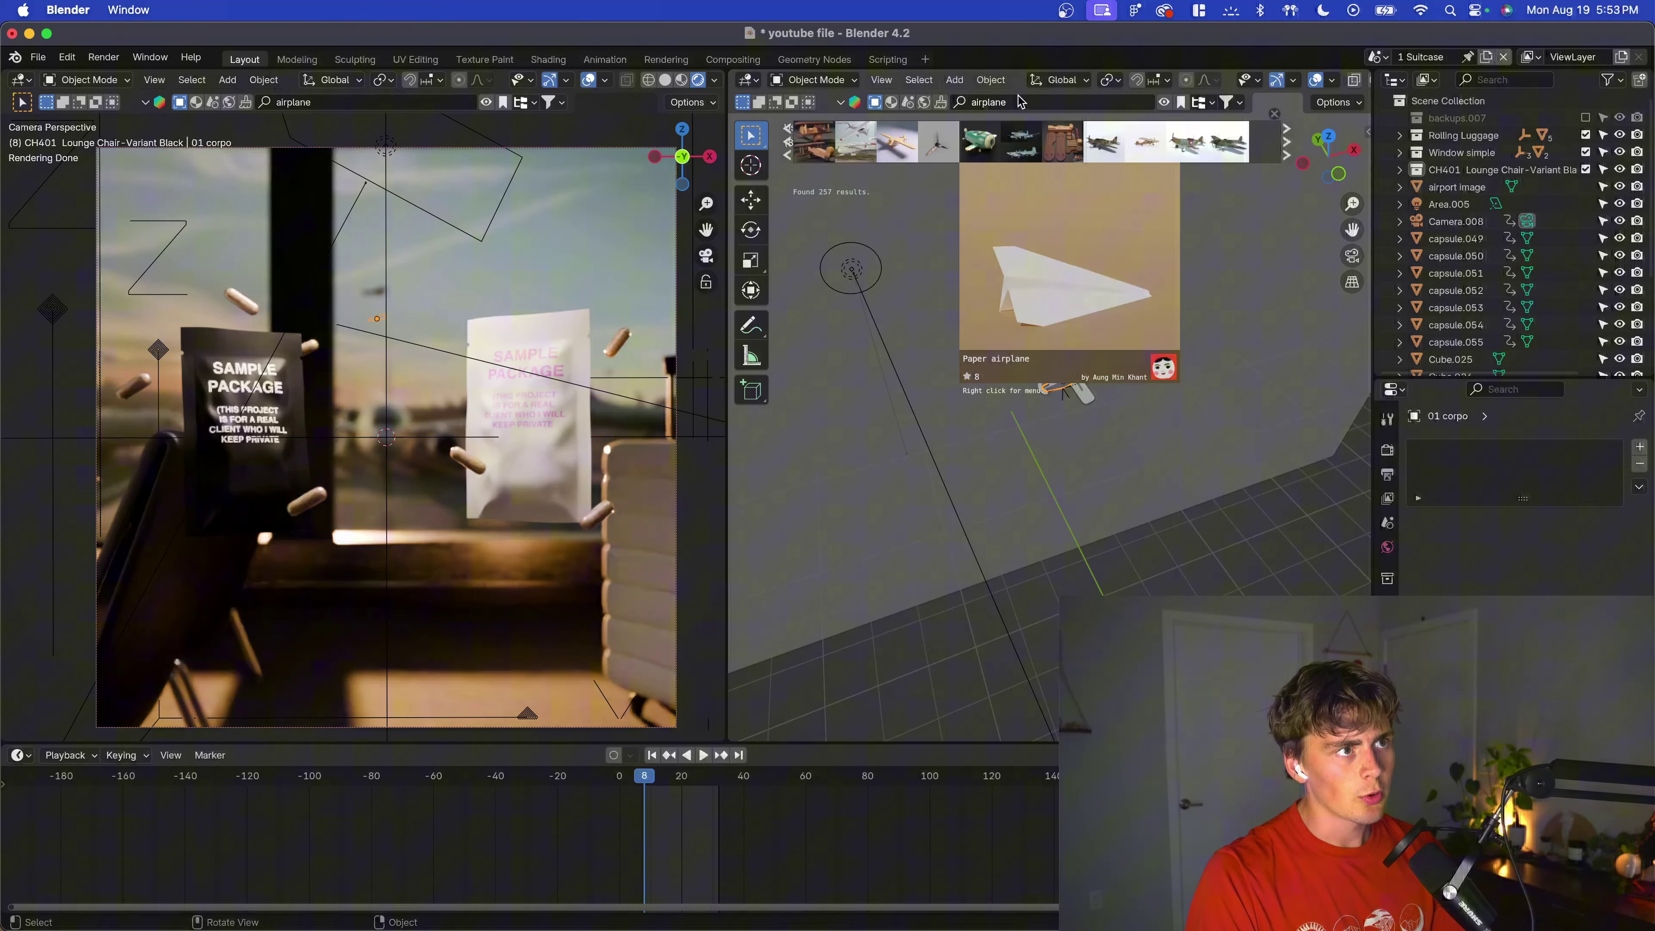
Search the BlenderKit library for "plane", preview the yellow fighter plane, and hide the asset bar.
click(1030, 102)
text(plane)
key(Return)
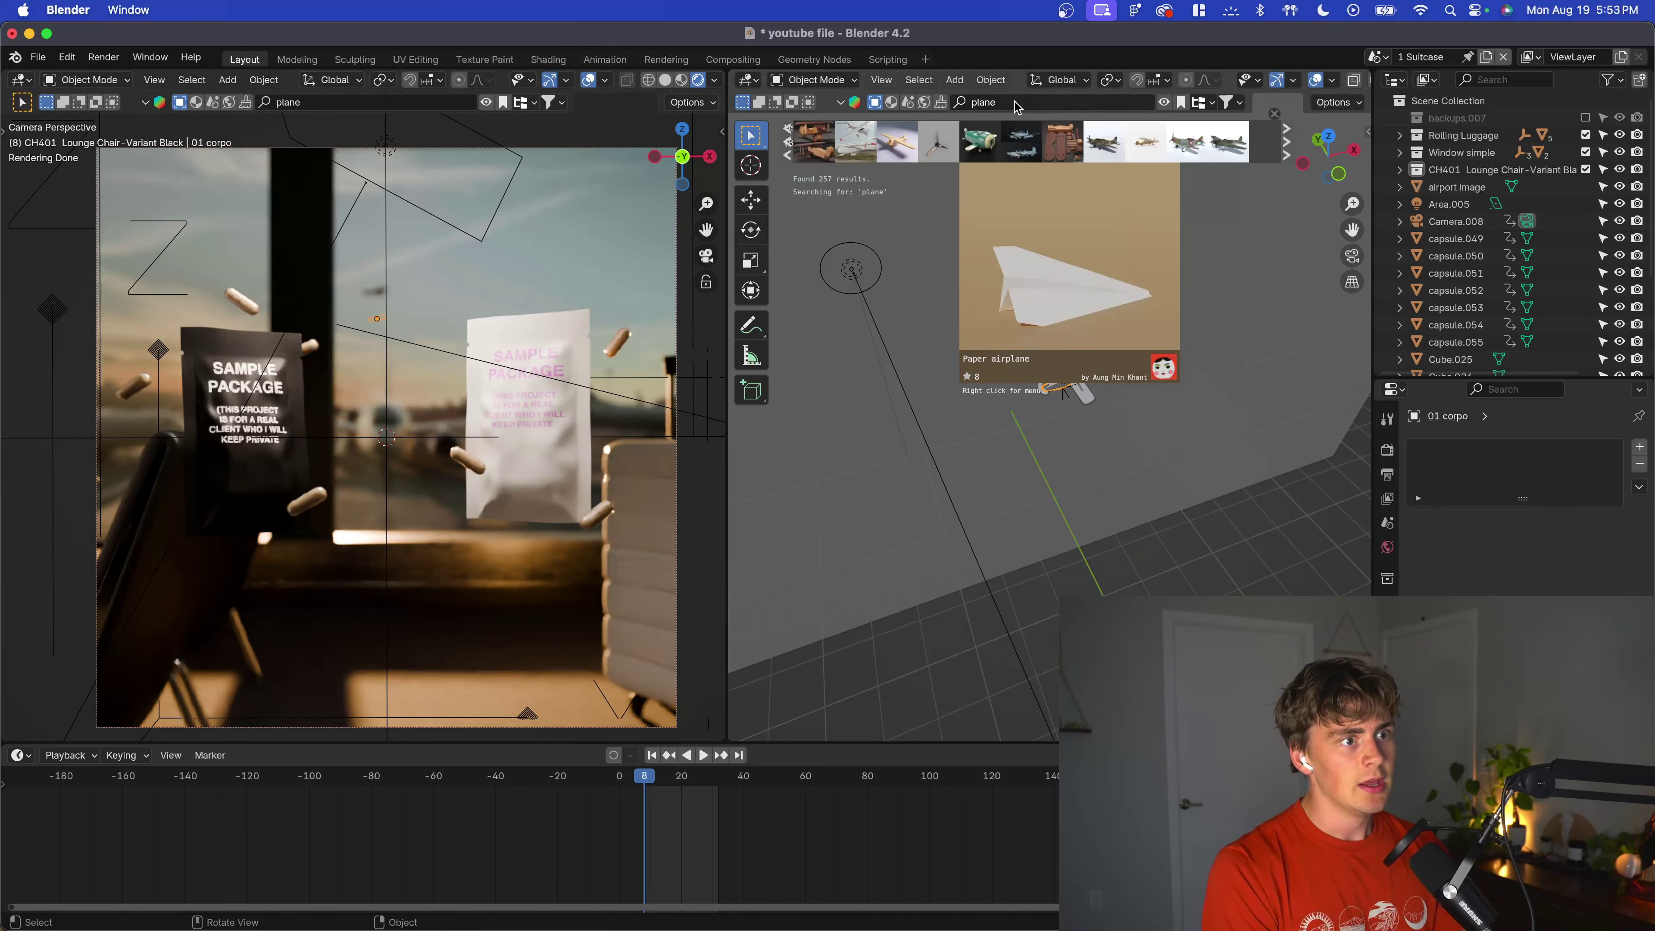
mouse_move(1071, 417)
middle_down()
mouse_move(1070, 473)
mouse_move(1081, 416)
middle_up()
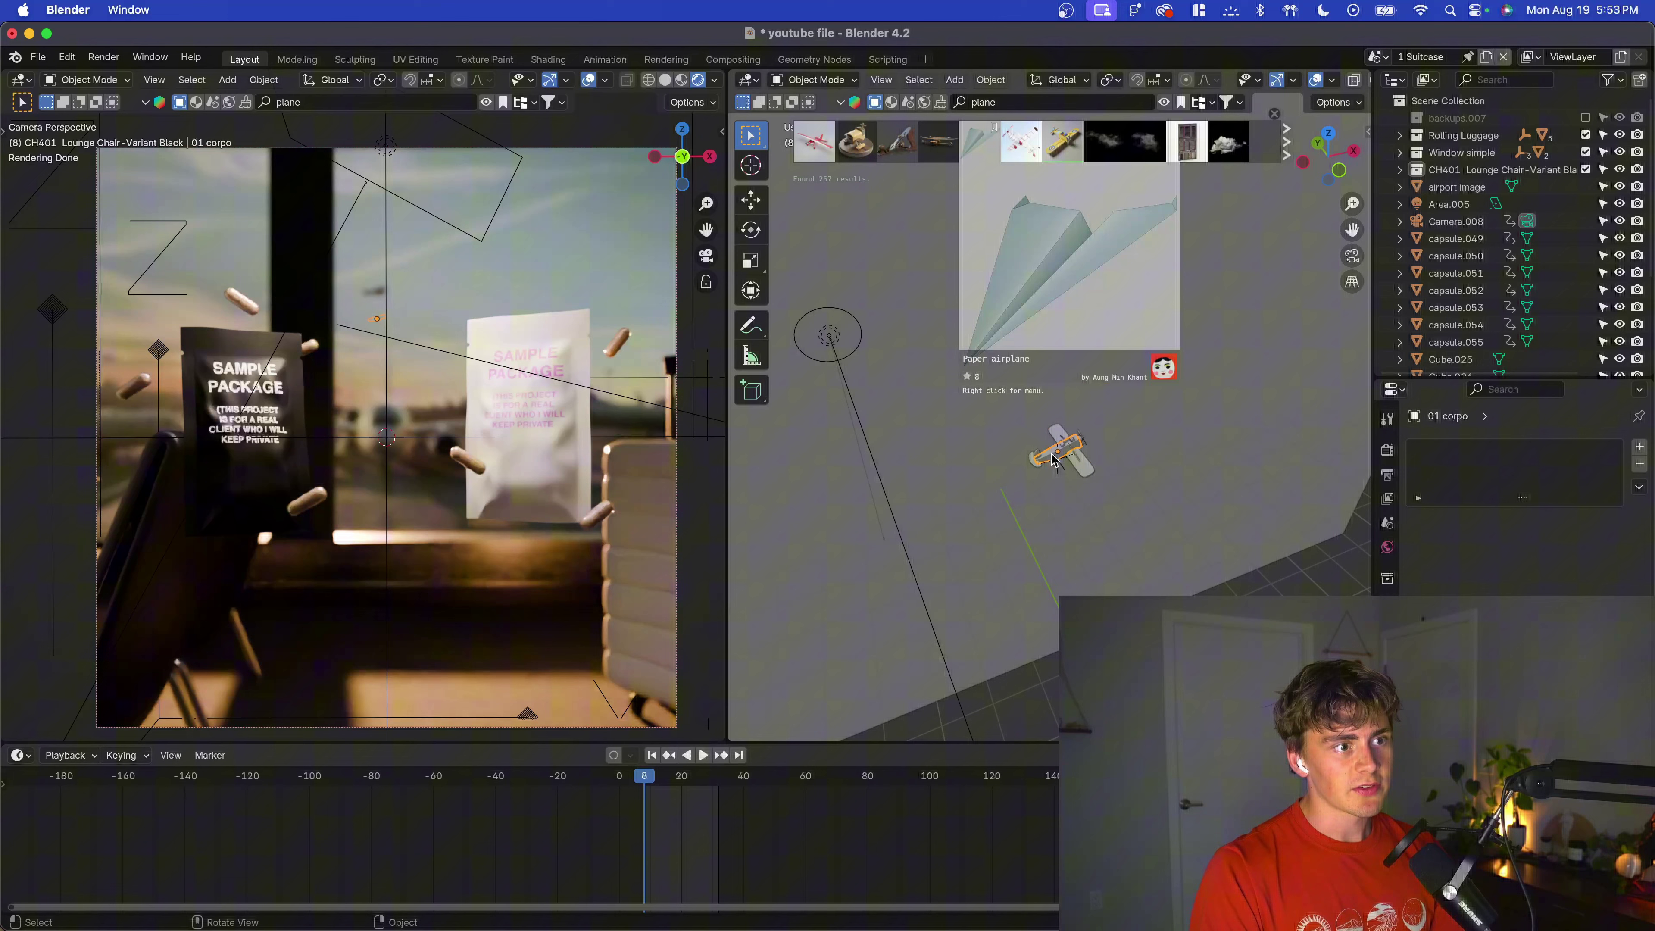
mouse_move(1059, 144)
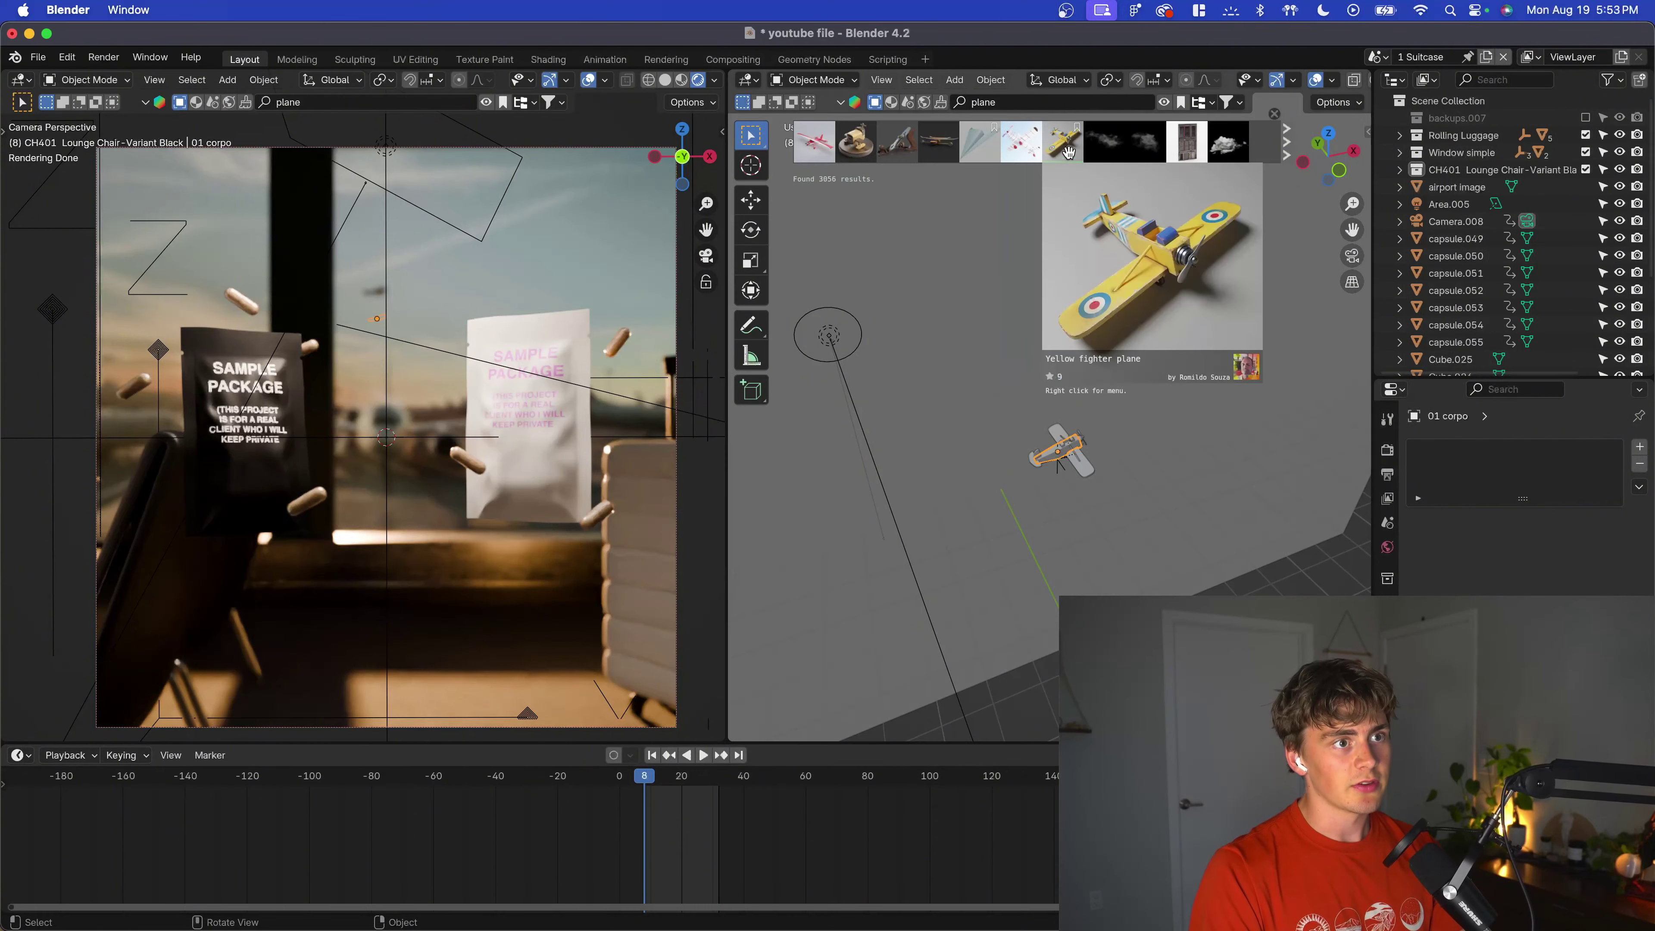
click(1164, 103)
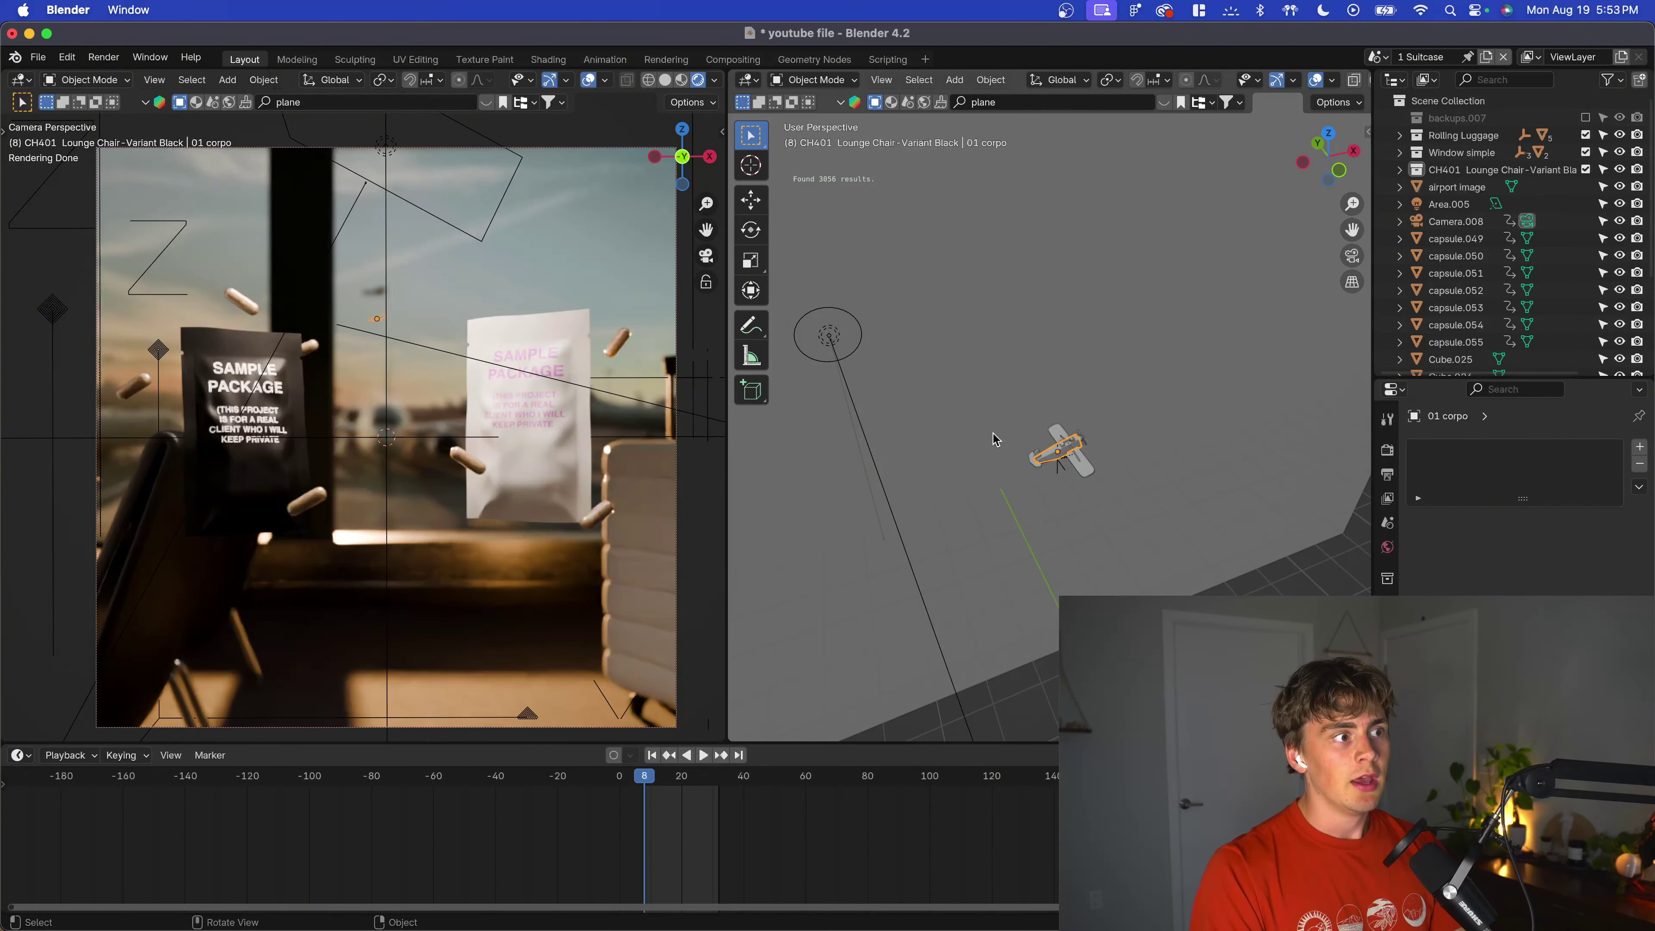
Scrub the animation to frame 24 with the camera view in solid shading, and restore rendered shading.
click(664, 81)
drag(645, 777, 693, 783)
mouse_move(1016, 517)
middle_down()
mouse_move(1015, 421)
mouse_move(993, 532)
middle_up()
click(698, 80)
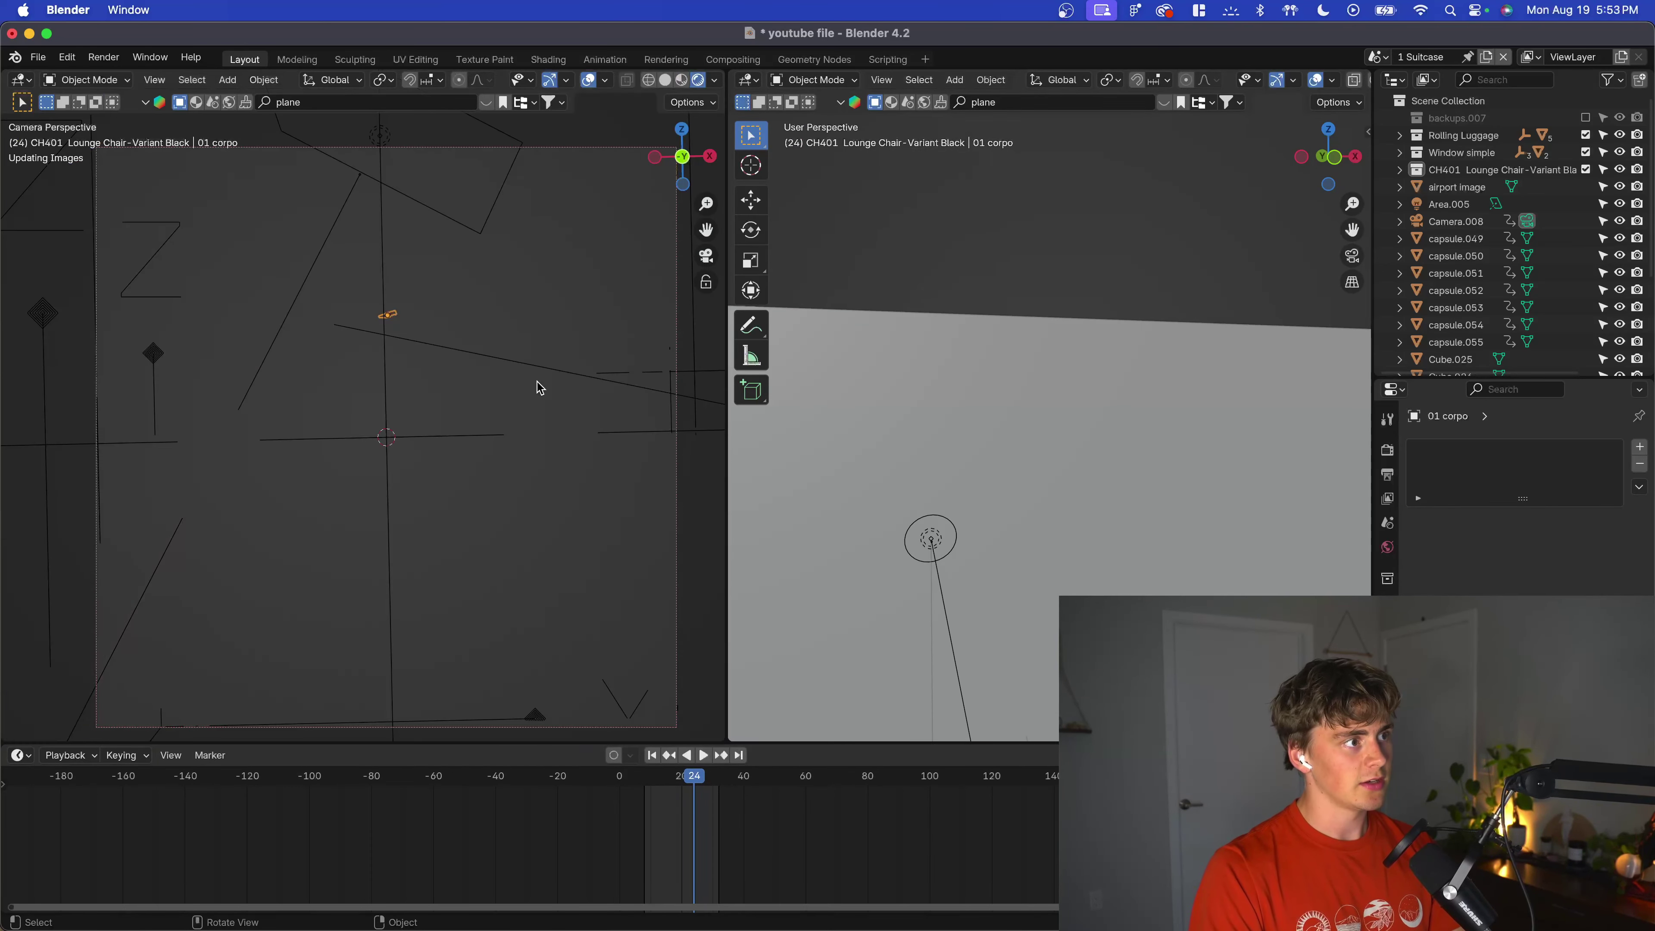
View the small airplane against the airport backdrop and move the timeline to frame 21.
scroll(1131, 528, down, 10)
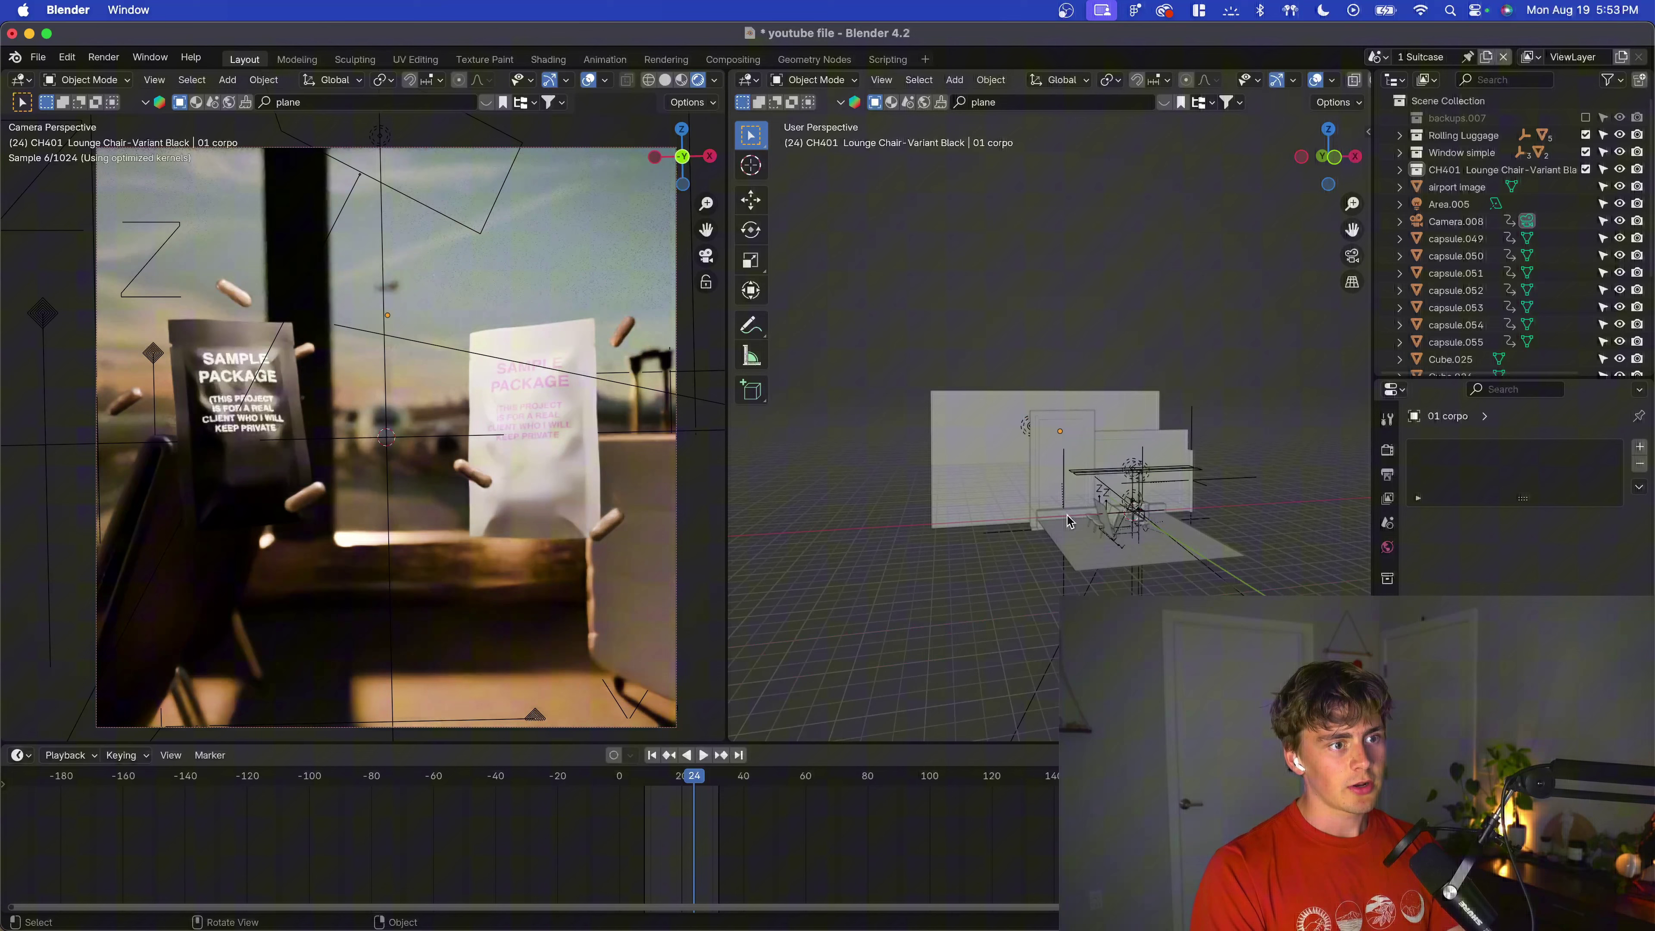
scroll(1132, 528, up, 8)
middle_drag(1089, 547, 1030, 483)
drag(689, 787, 678, 787)
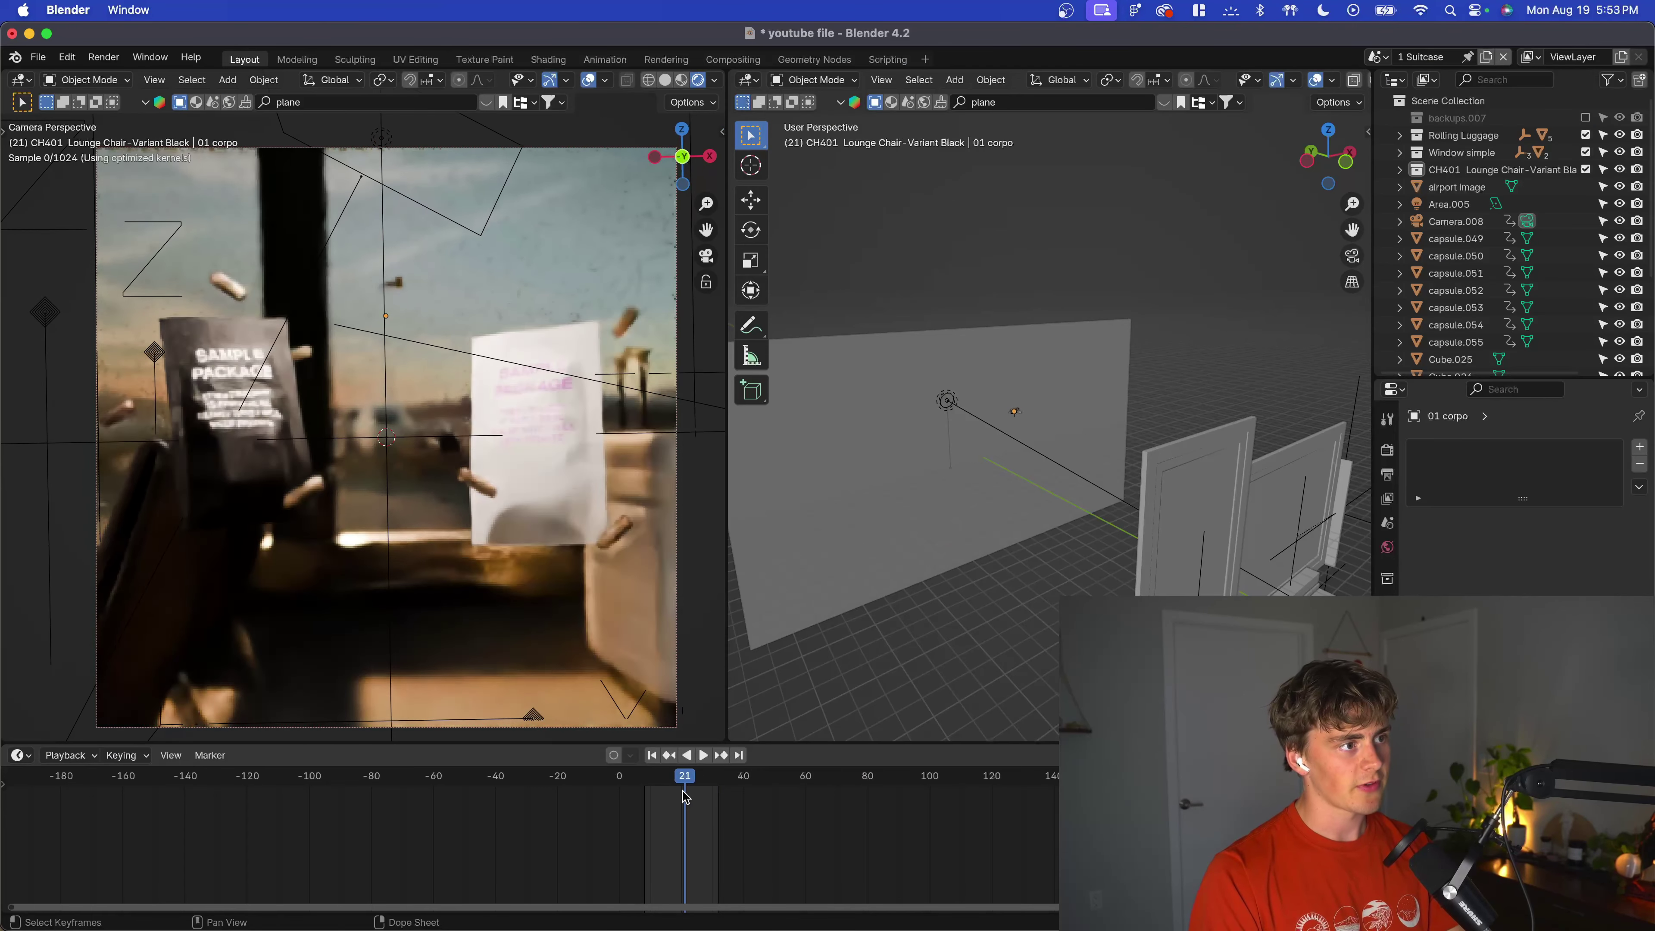
Switch to the 2 Cocktail Bar scene and select the large backdrop image plane behind the bar.
click(1387, 450)
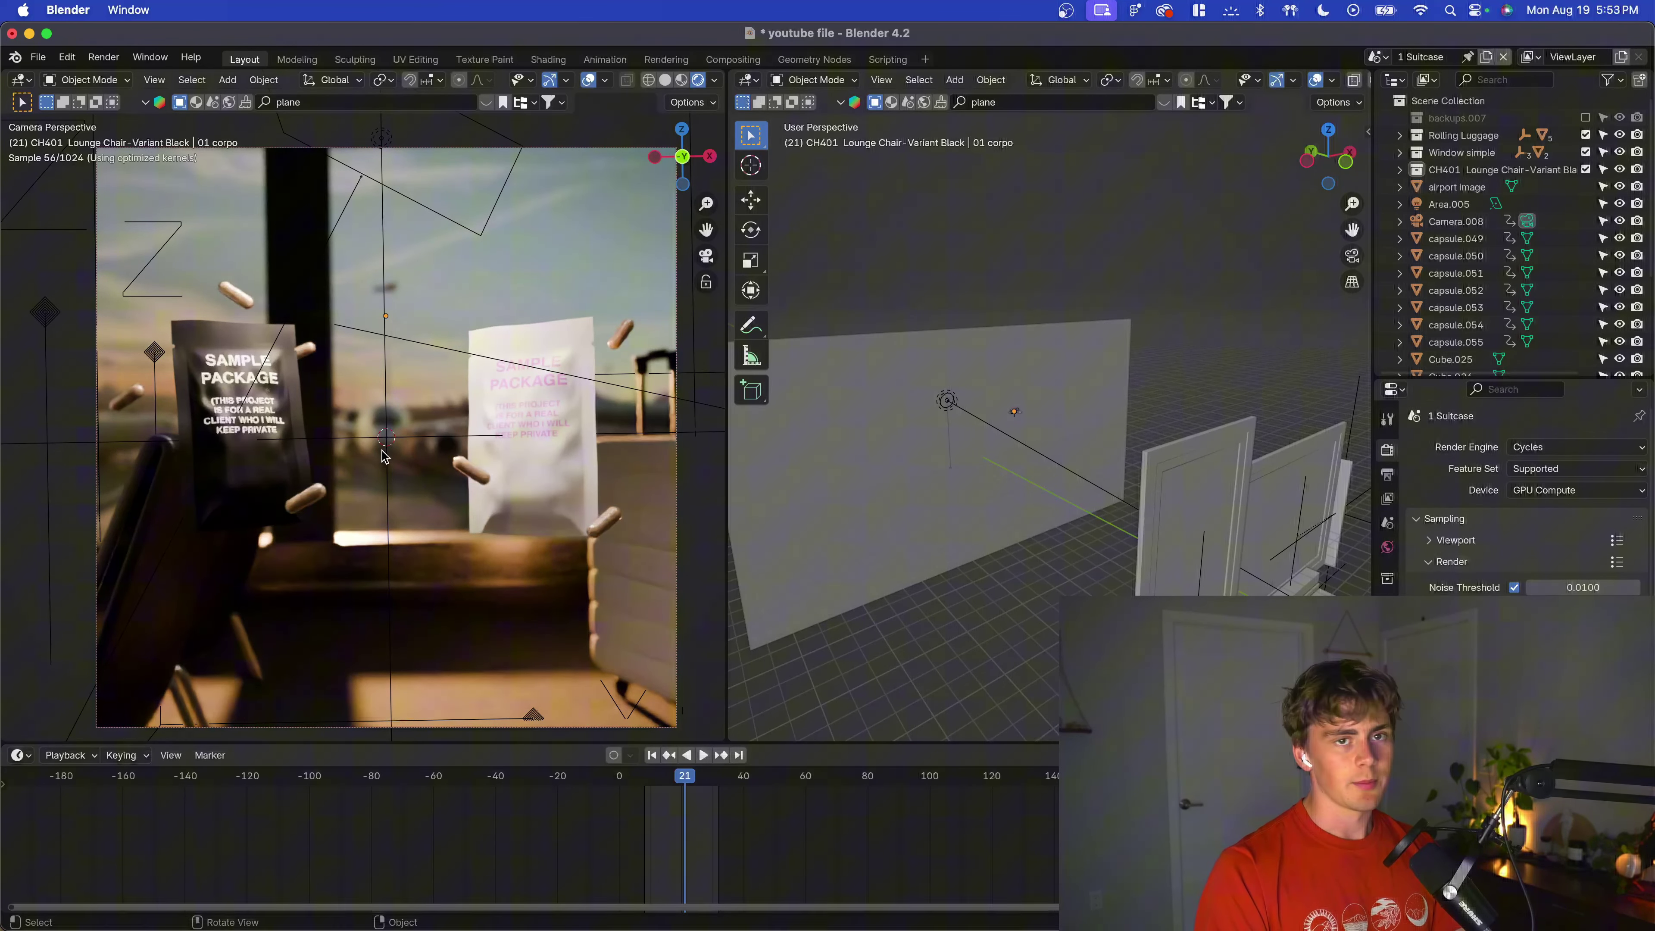
click(1377, 56)
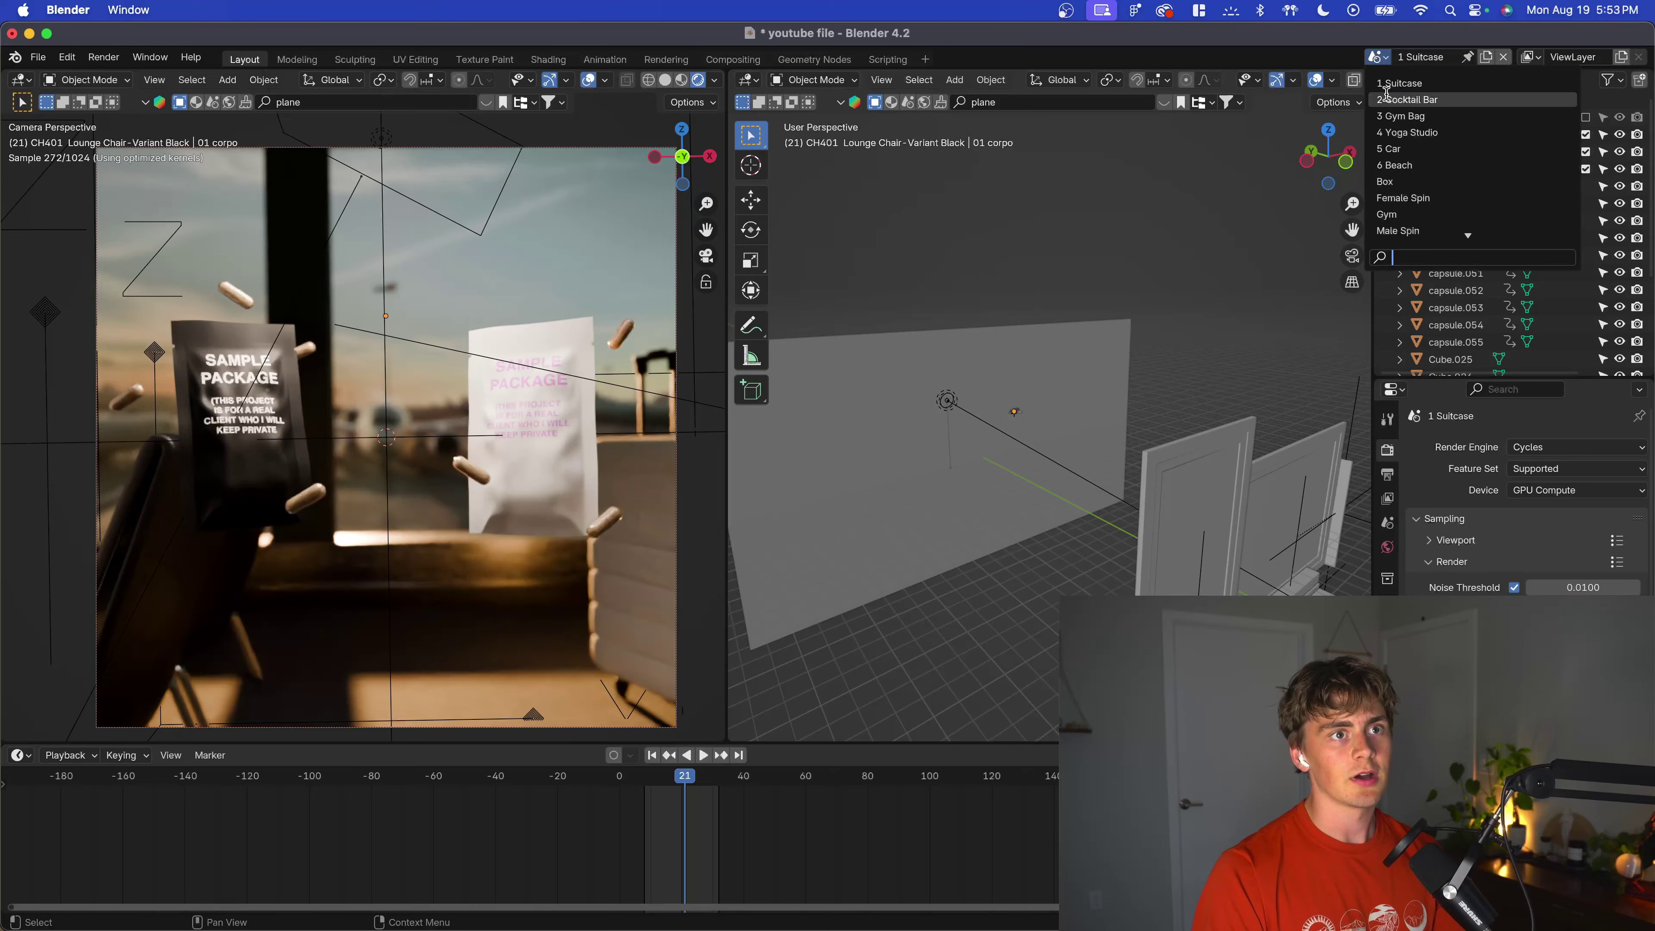
key(Return)
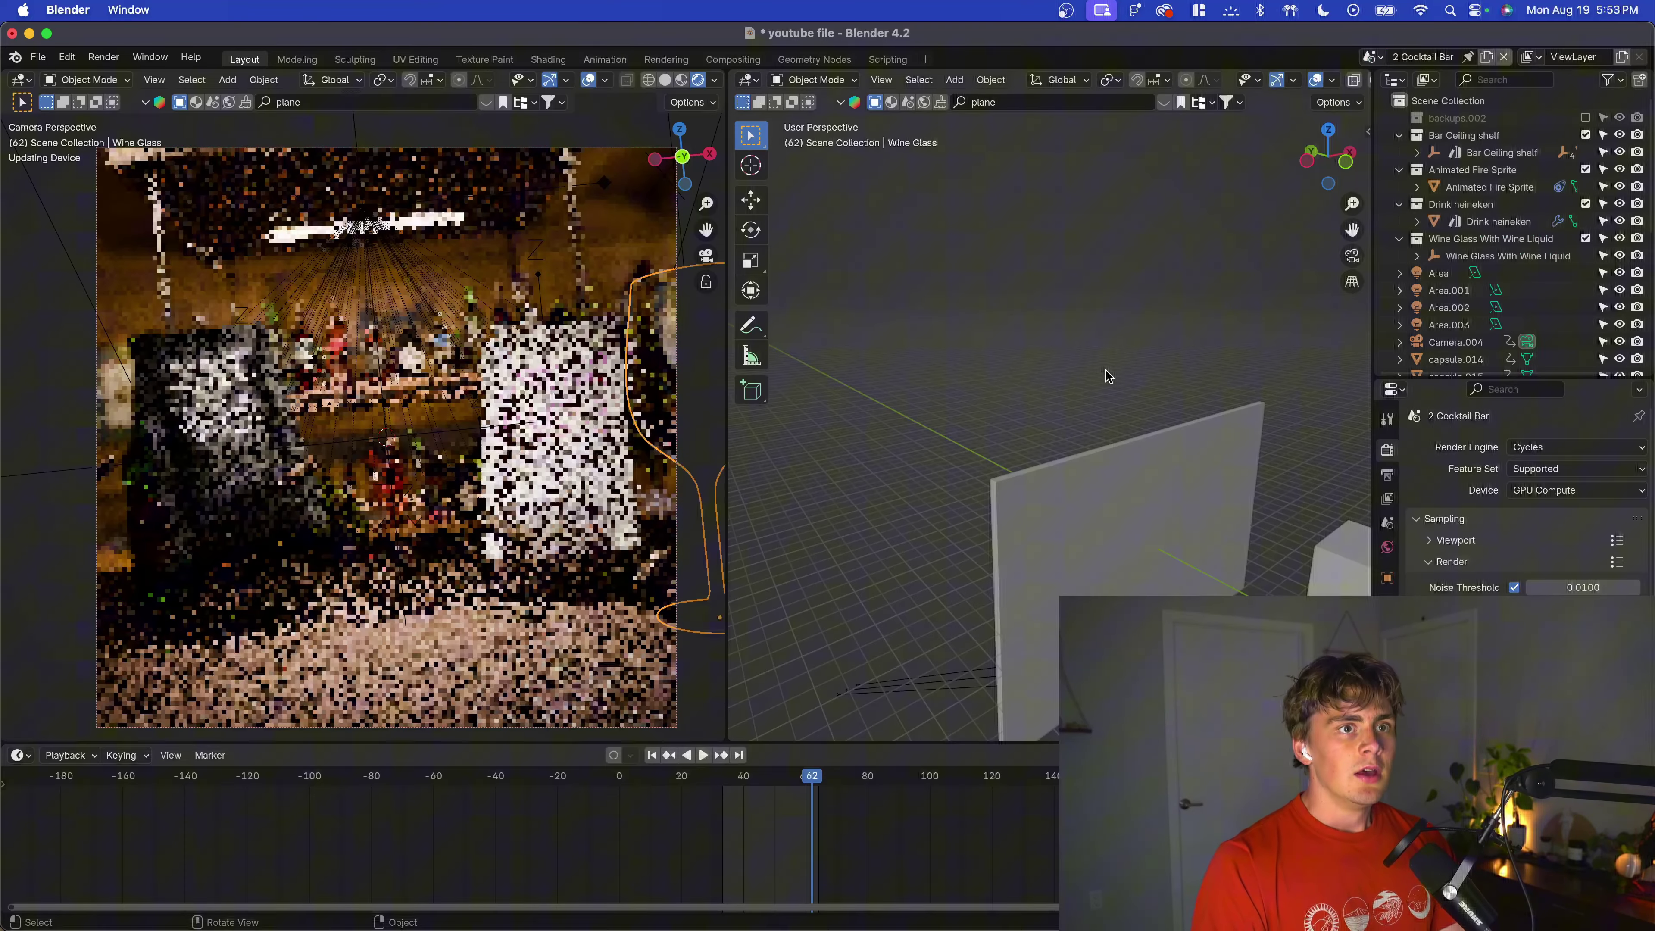
scroll(1100, 502, down, 5)
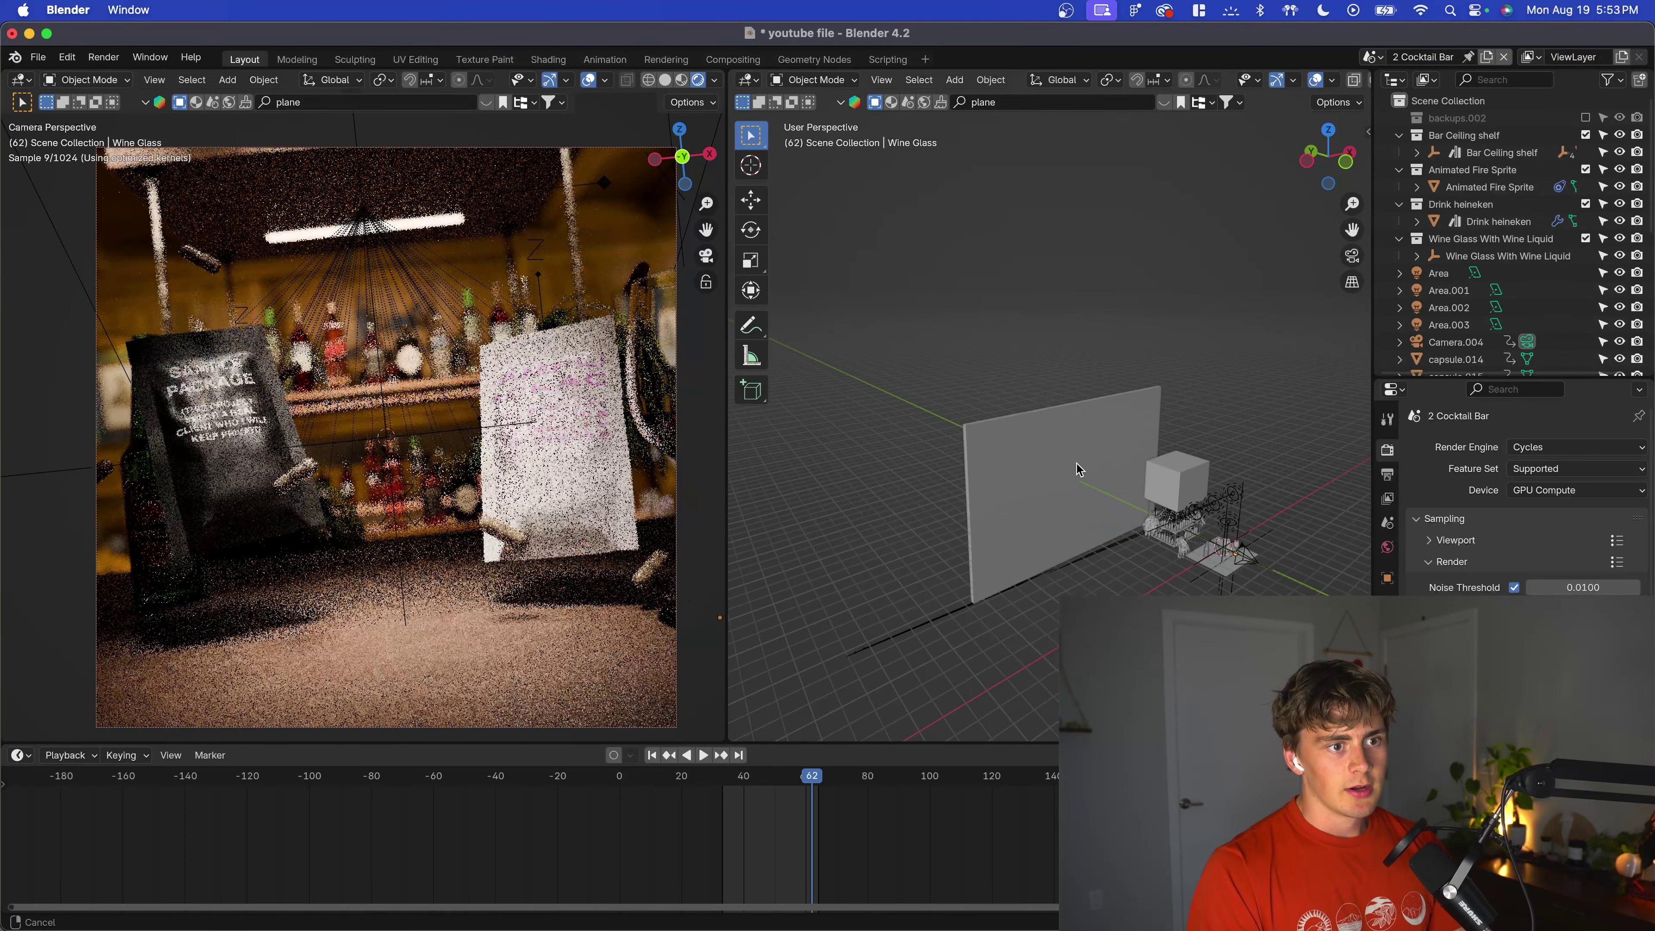
shift+middle_drag(1079, 470, 1013, 443)
scroll(1013, 443, up, 5)
click(965, 397)
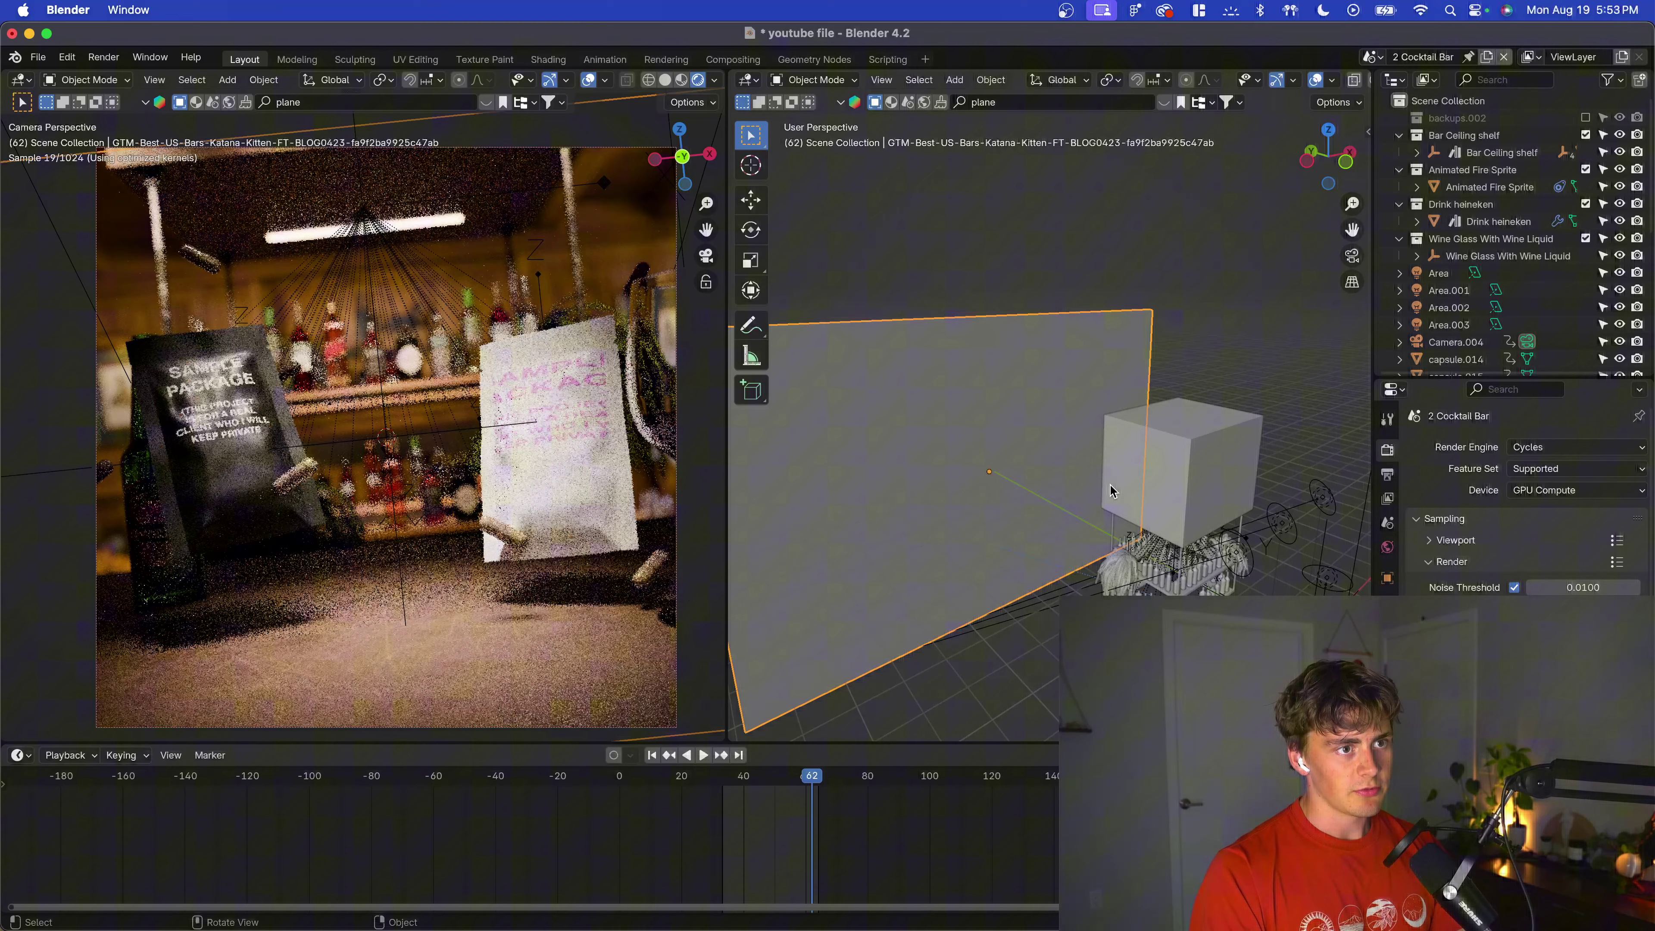
View the hanging bottle shelf and tabletop, and select the area light Area.003.
shift+middle_drag(1111, 490, 1043, 434)
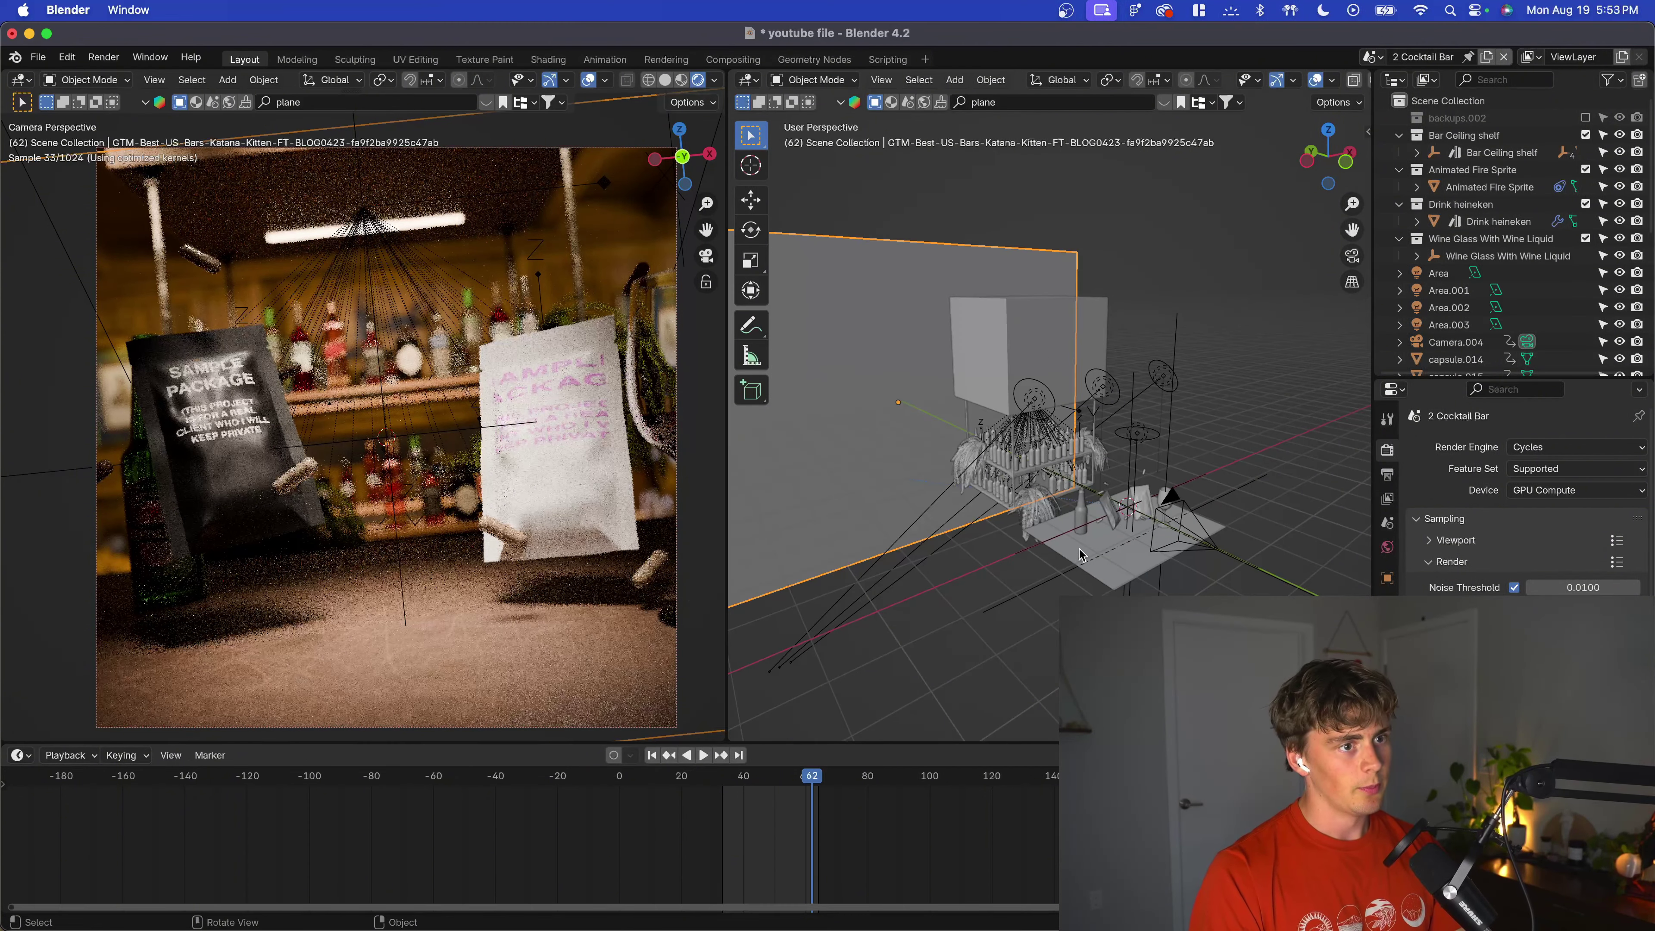
scroll(1080, 554, up, 3)
middle_drag(1082, 500, 1121, 528)
click(1138, 296)
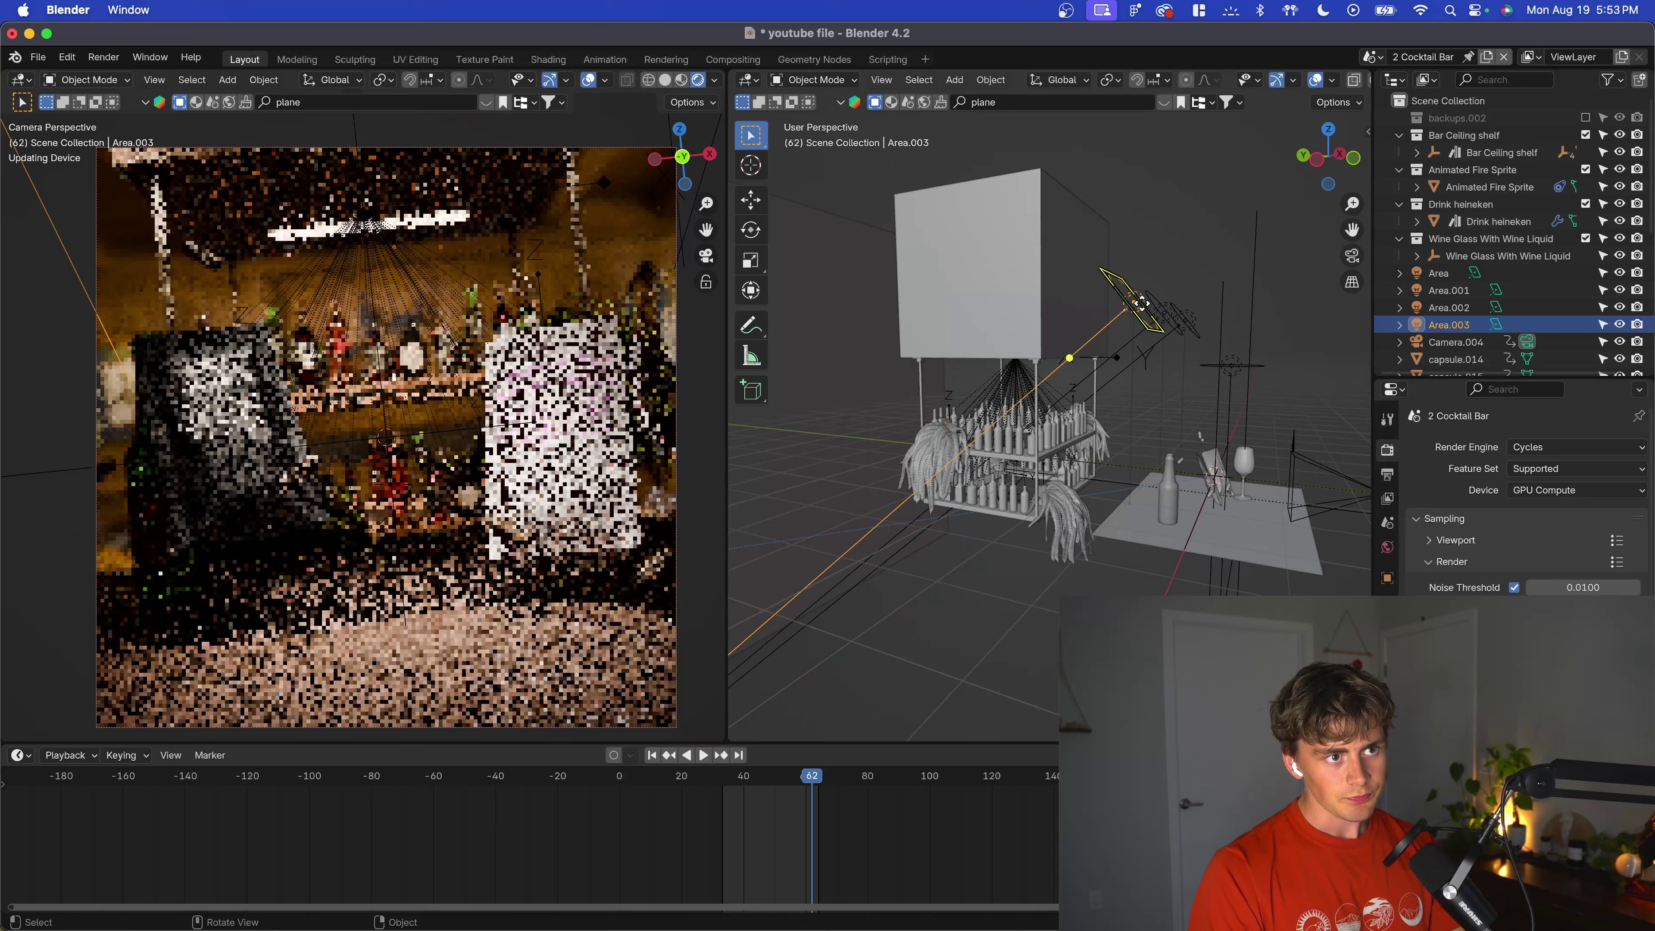
Return to the 1 Suitcase scene and show the light settings of Area.005, the light acting as sunlight.
click(1372, 57)
key(Return)
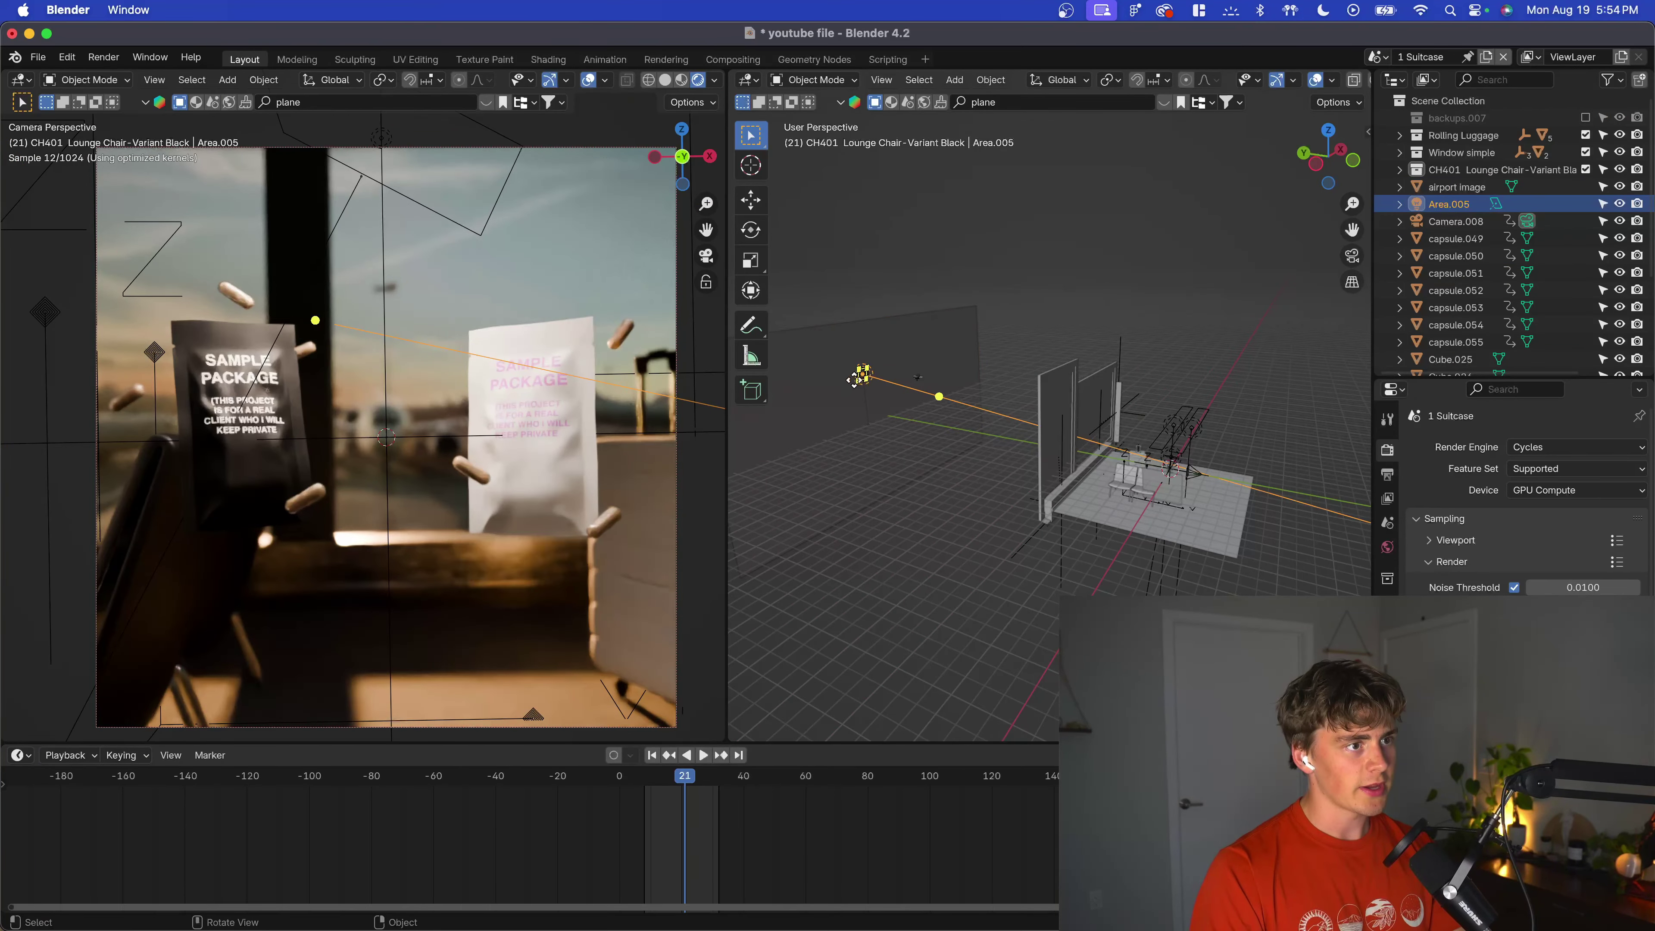
click(1387, 683)
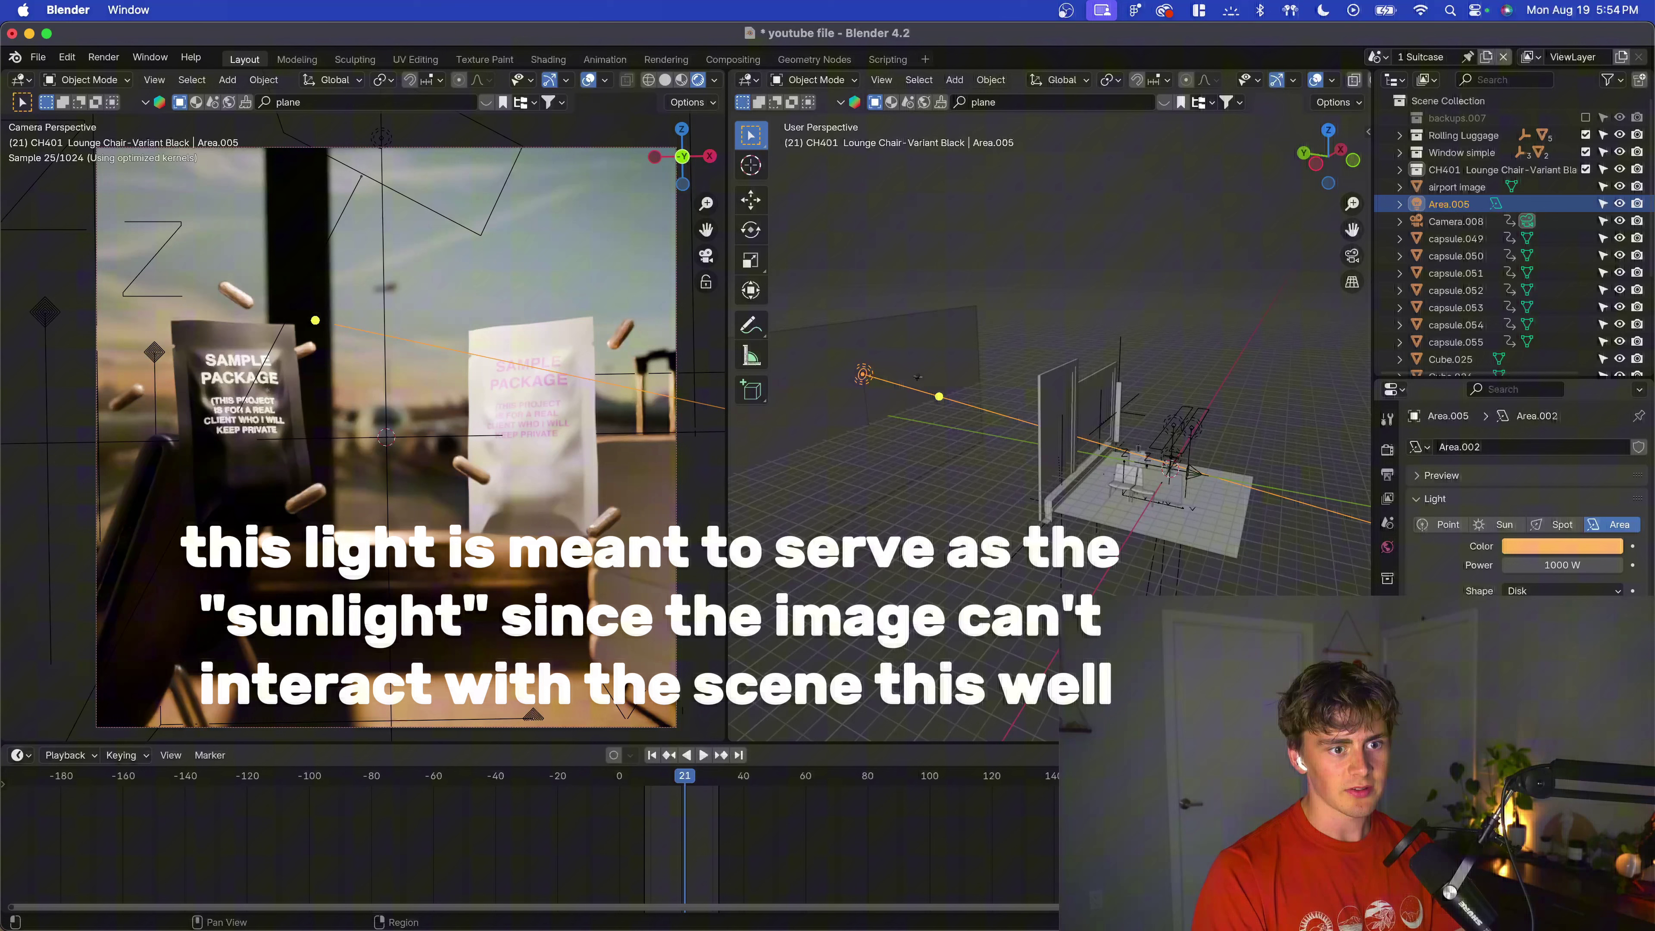
drag(1518, 377, 1551, 417)
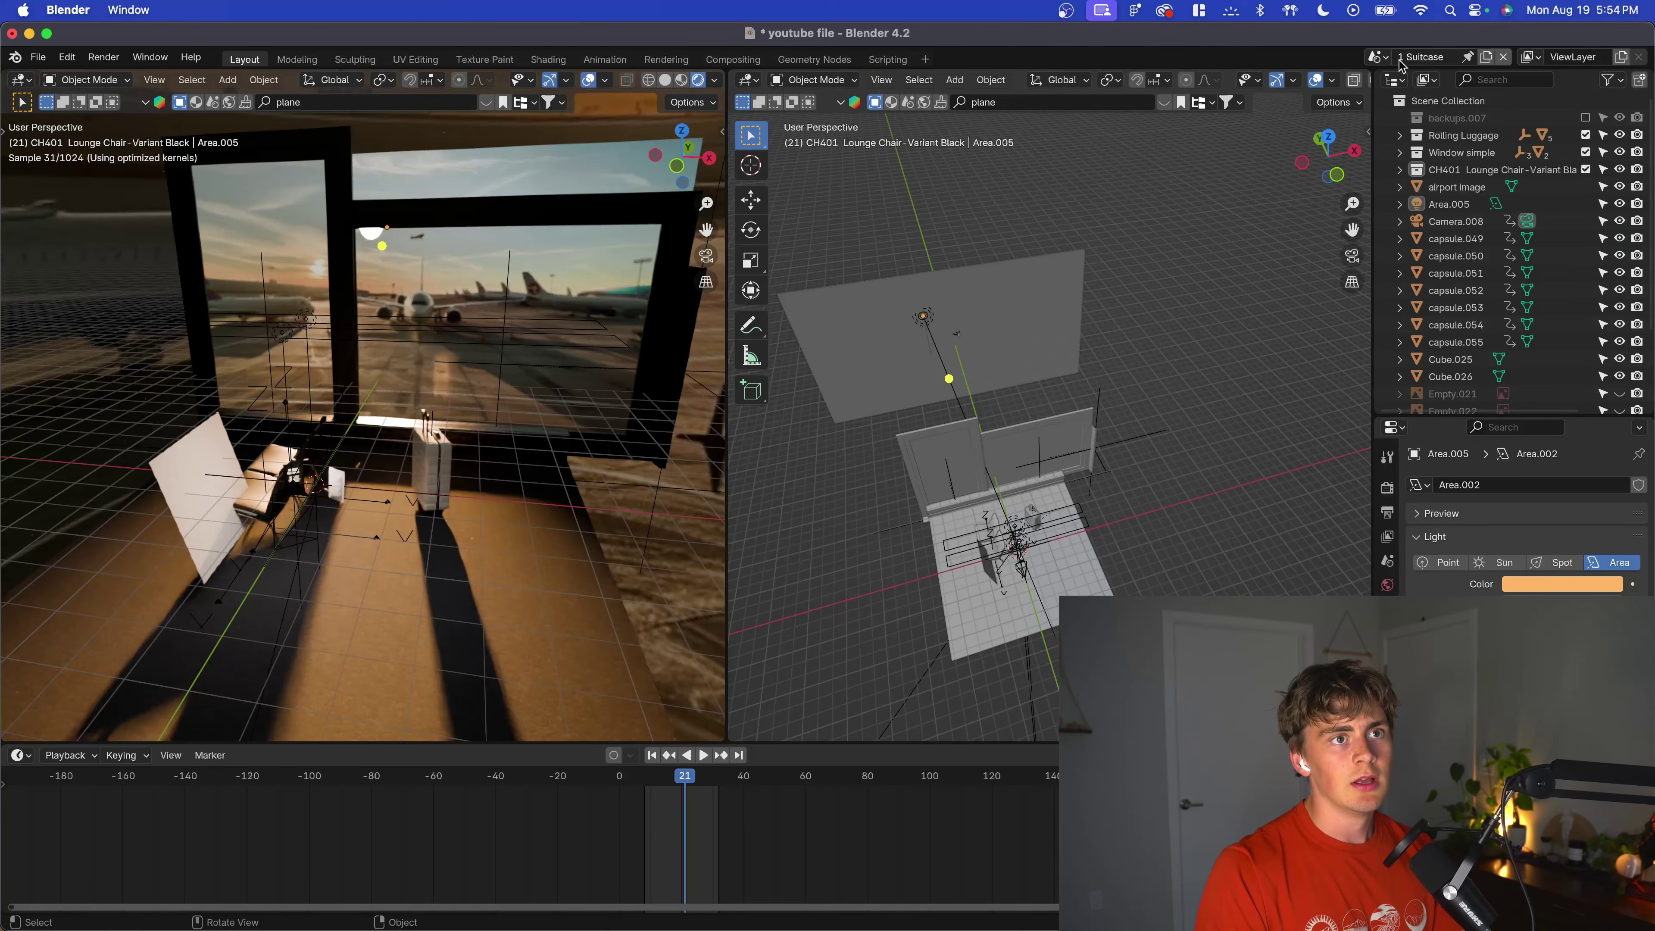
Switch back to the 2 Cocktail Bar scene and look closely at the objects around the hanging shelf.
click(1376, 56)
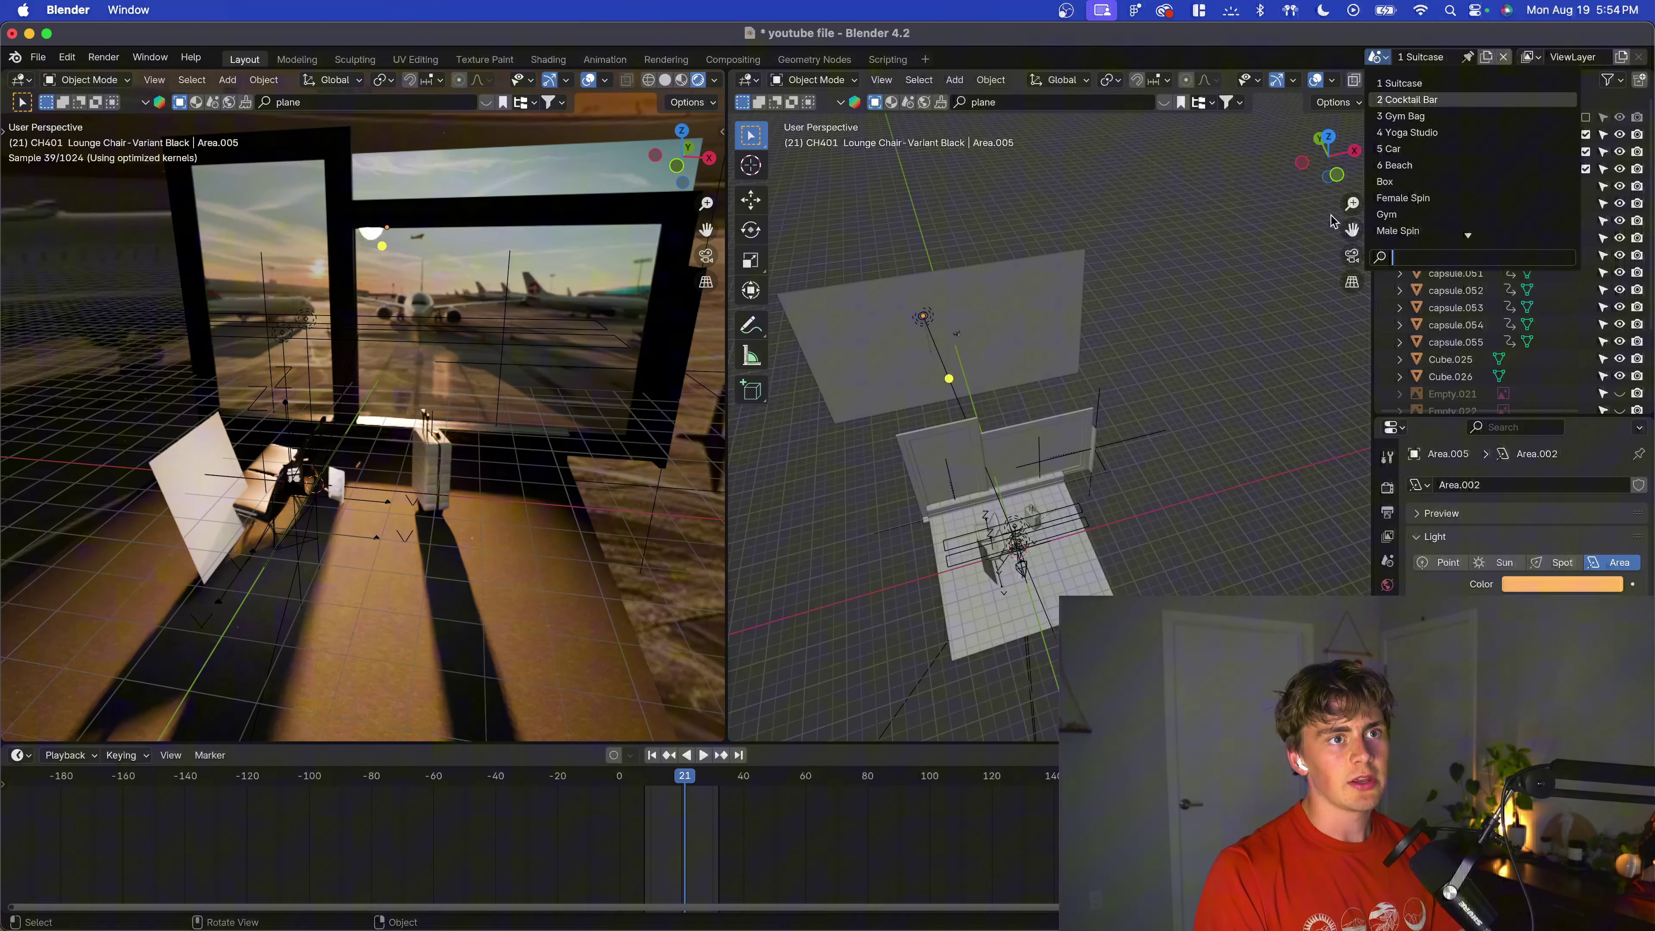
click(1412, 100)
middle_drag(1156, 412, 1051, 355)
scroll(1068, 441, up, 3)
scroll(1102, 251, up, 5)
click(1032, 296)
Select the hanging shelf's frame and its Bar Ceiling shelf parent, and examine the bottles and plants up close.
scroll(1071, 280, down, 3)
middle_drag(1032, 296, 1108, 385)
click(1079, 309)
click(1080, 319)
click(1128, 375)
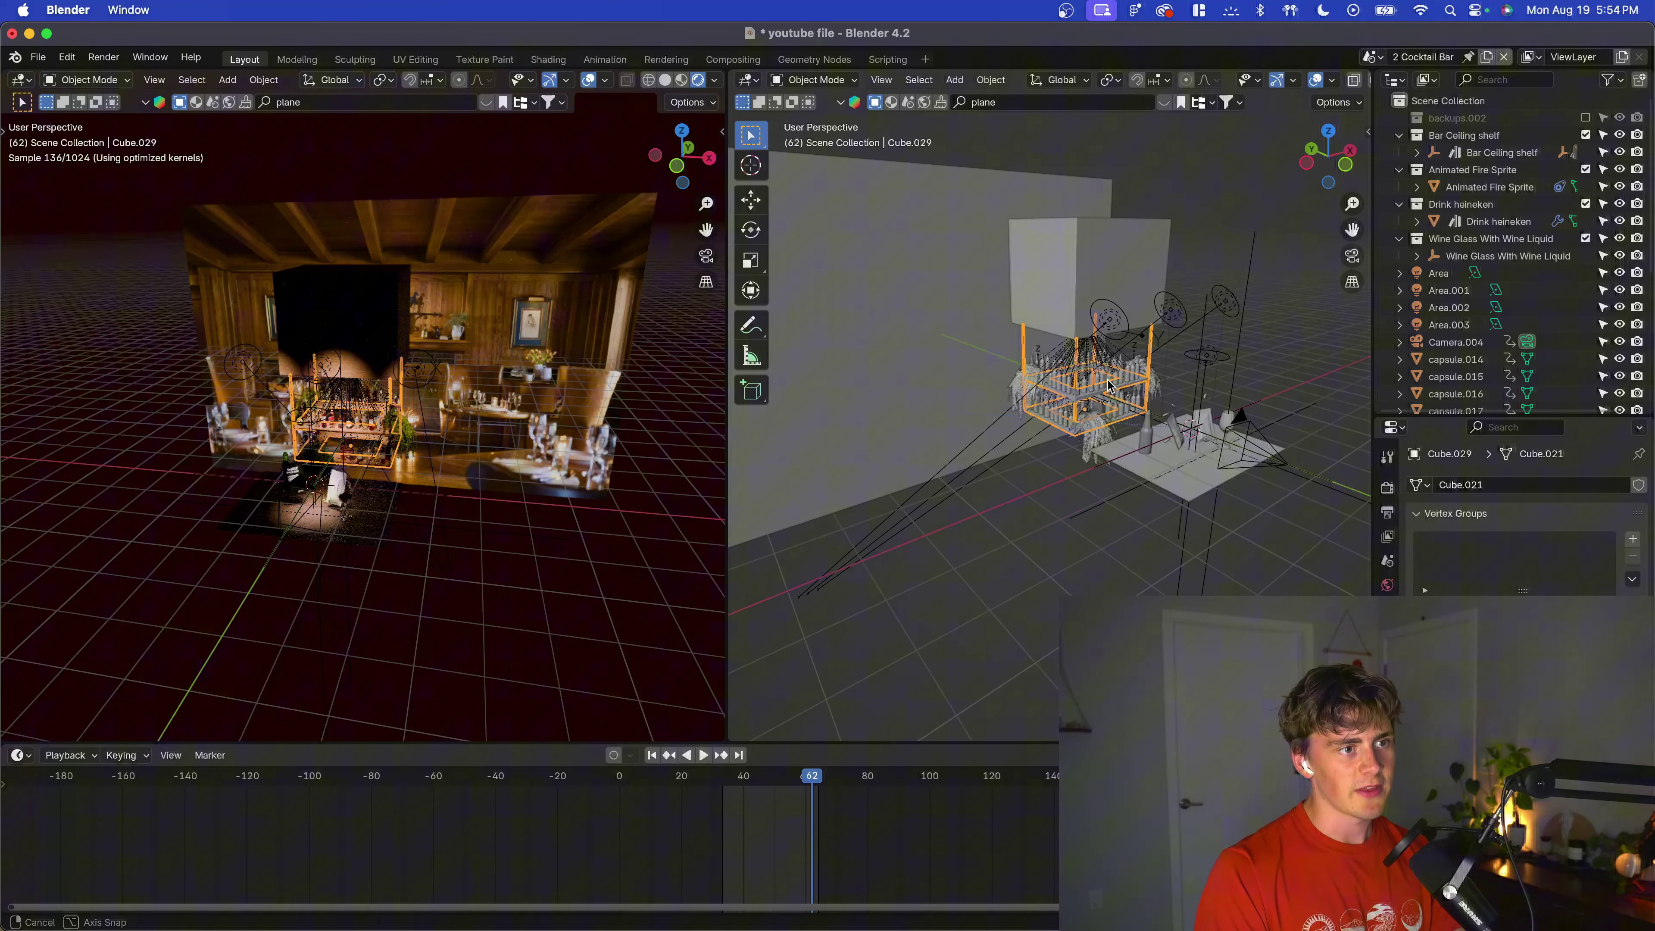
click(1124, 399)
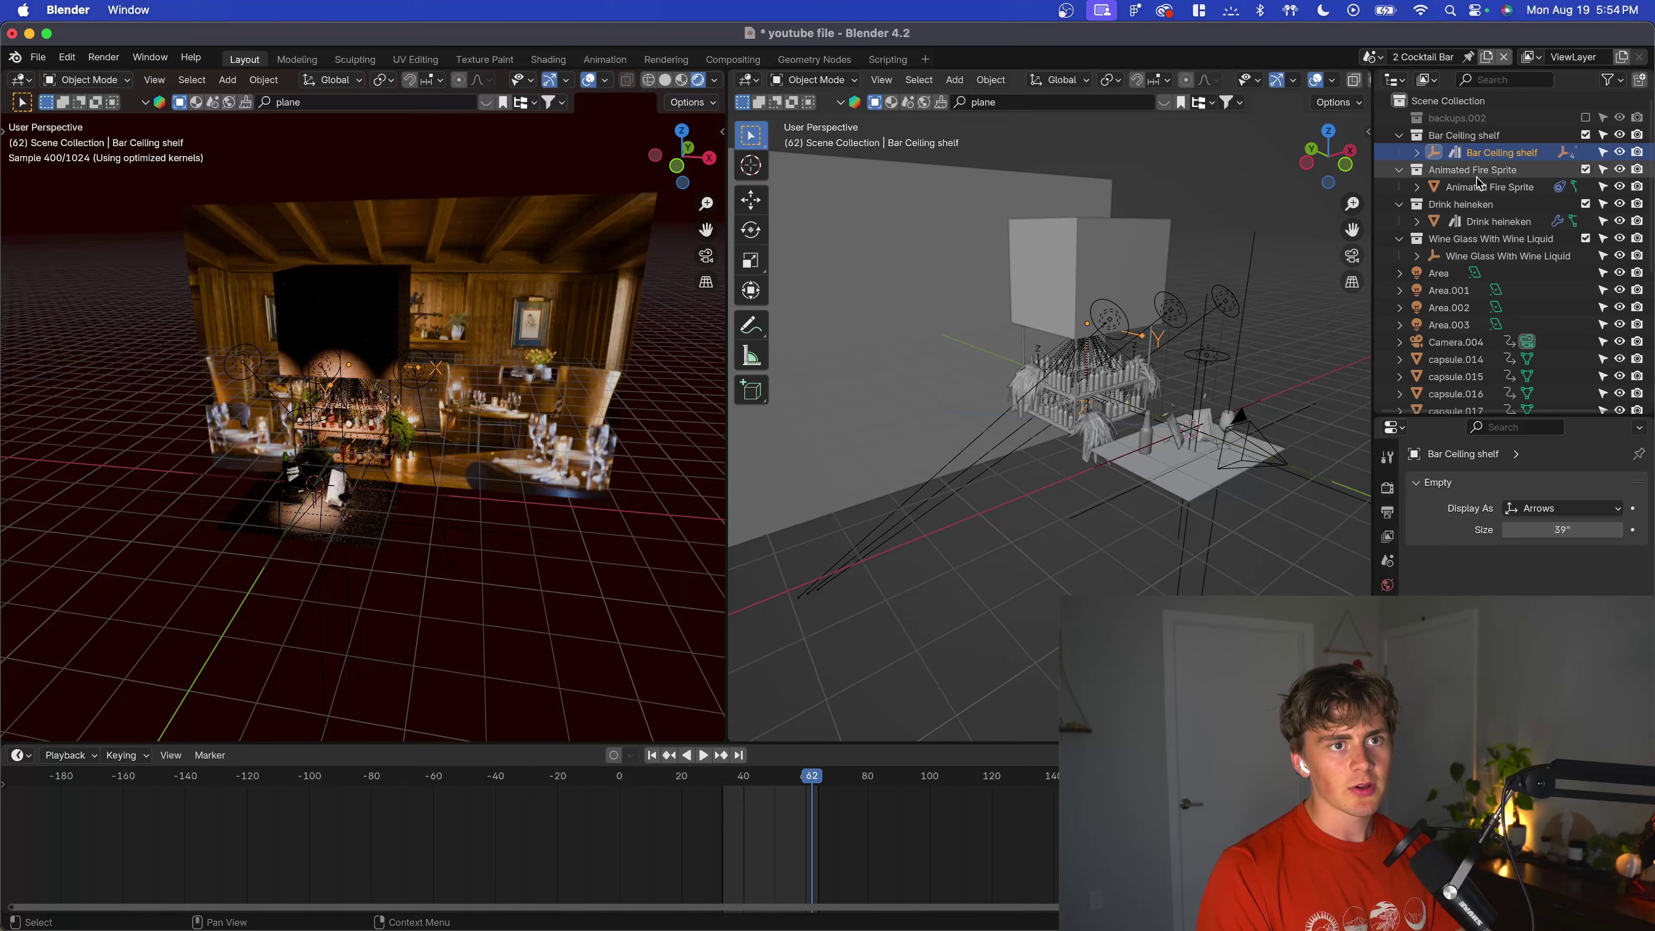
scroll(1122, 399, up, 5)
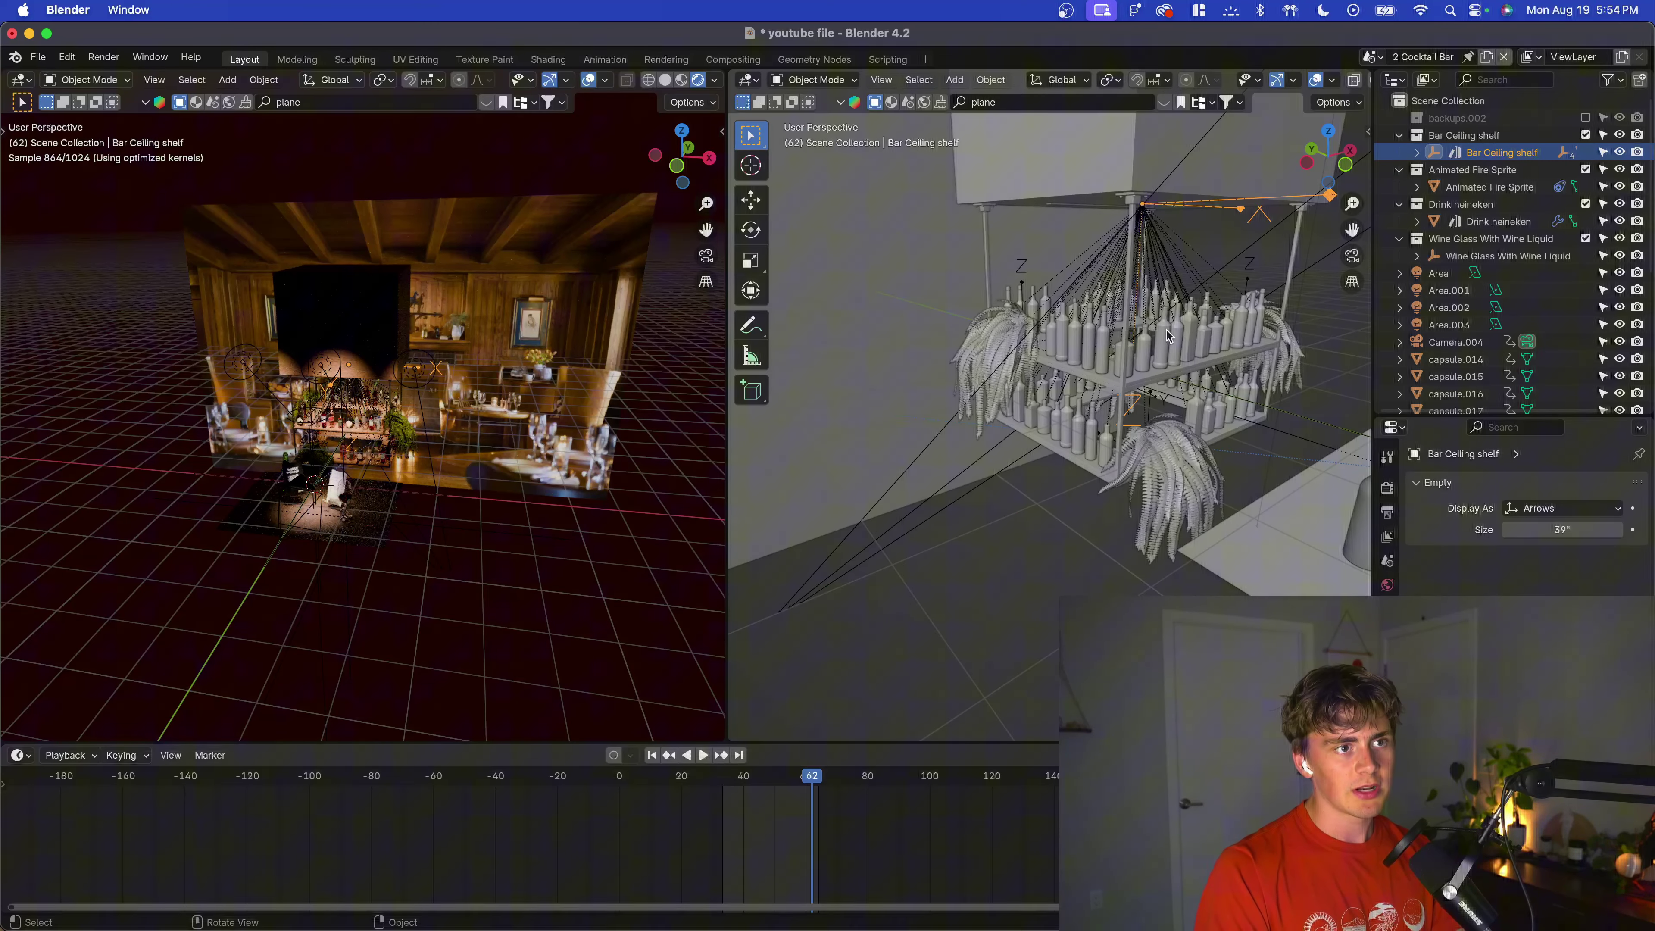
shift+middle_drag(1166, 336, 1055, 166)
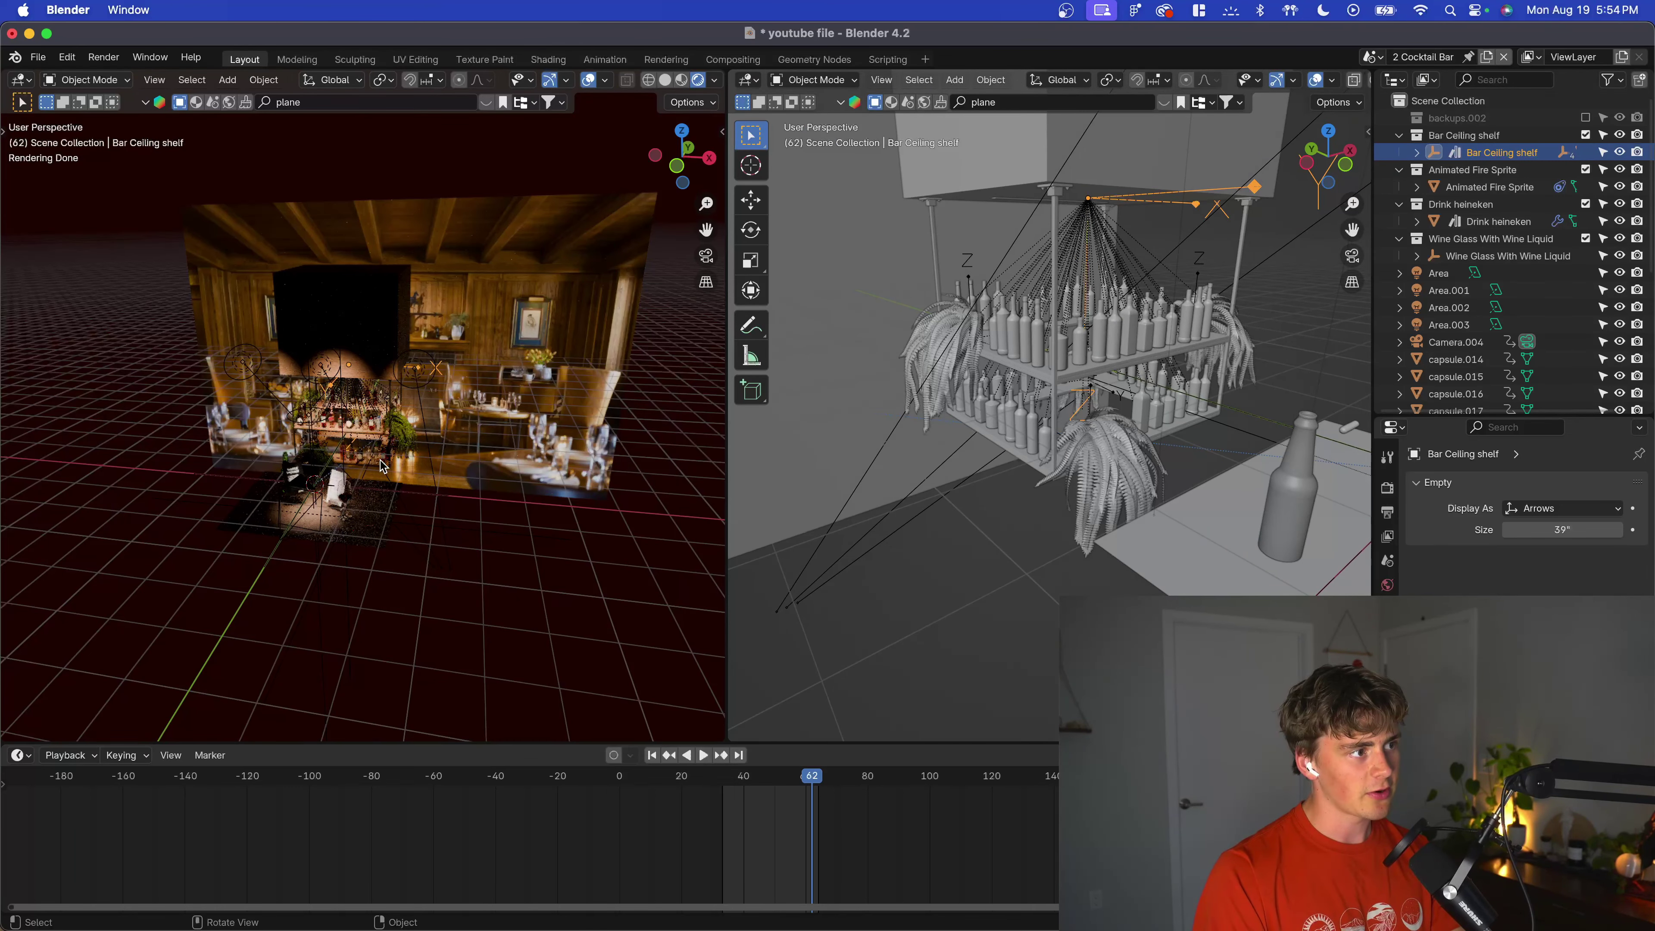
Select the area lights above the bar shelf and view their placement from another angle.
middle_drag(383, 465, 456, 453)
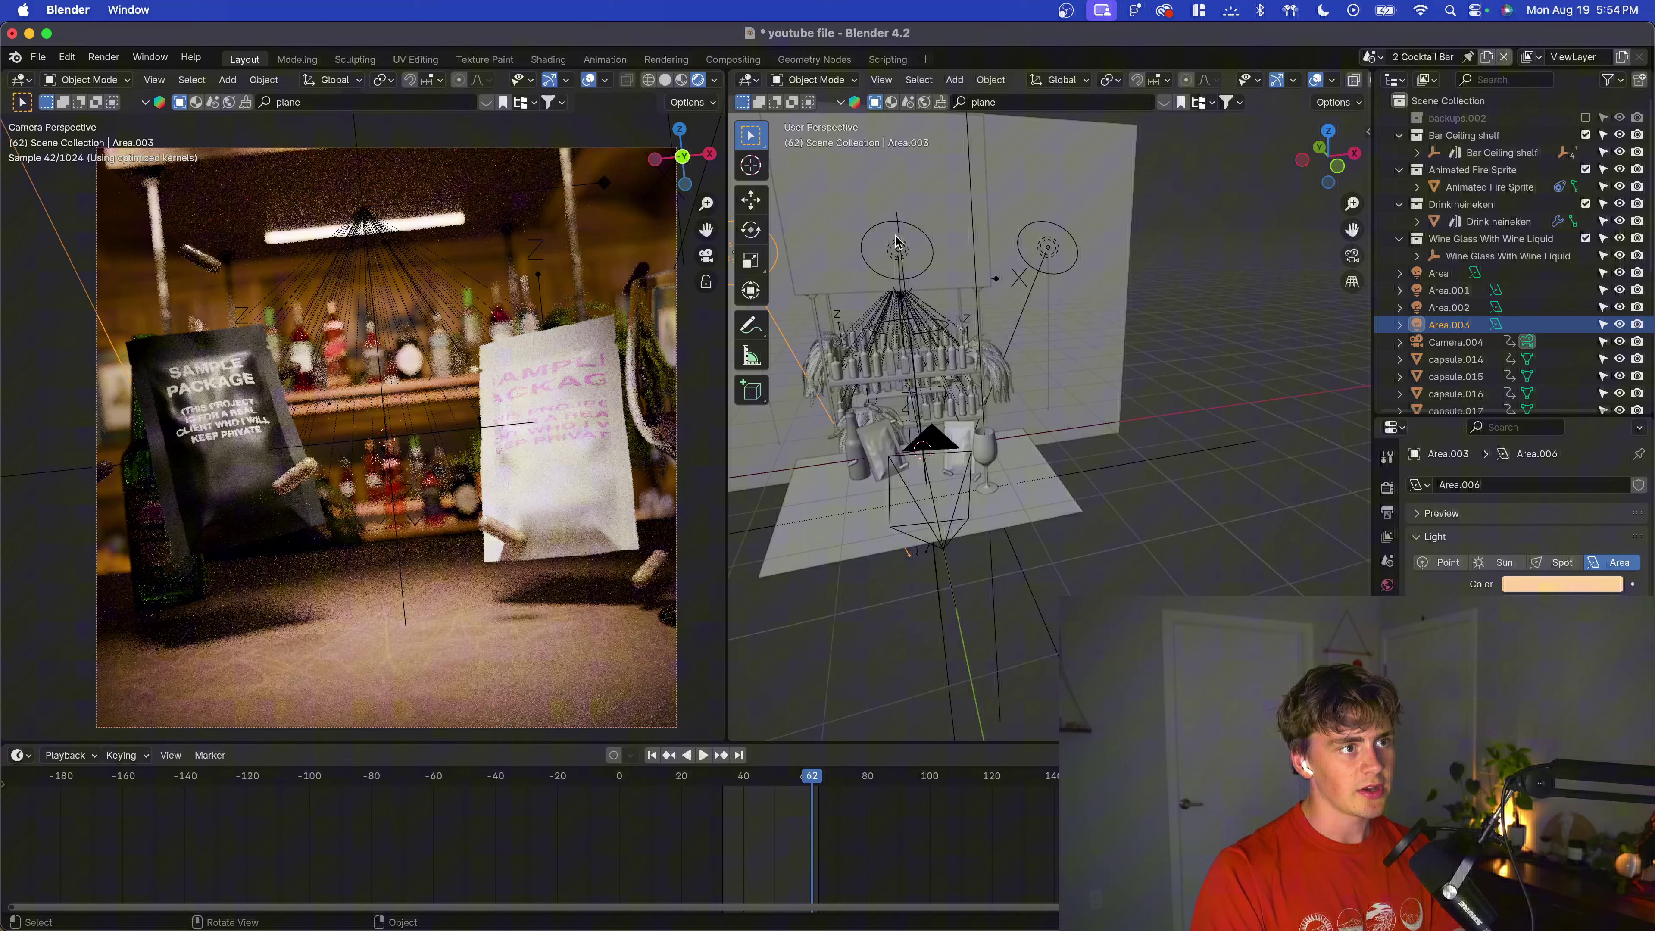
click(897, 244)
middle_drag(897, 244, 953, 249)
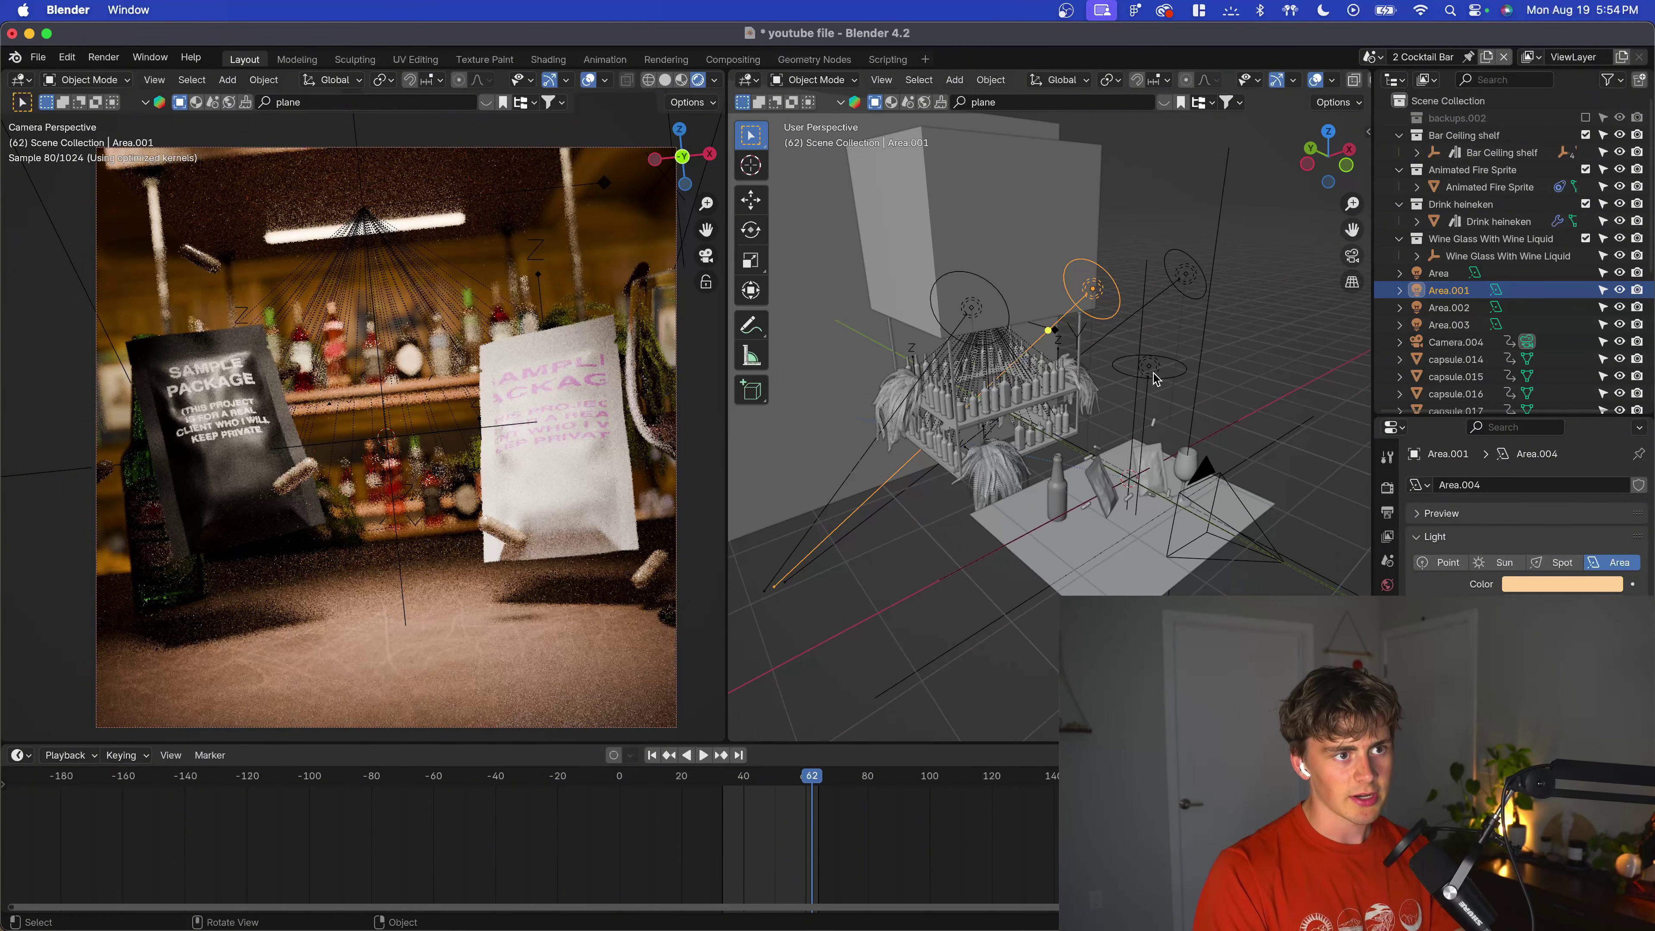
Select the overhead area light above the tabletop and inspect its color in the color picker.
click(1153, 378)
middle_drag(1241, 452, 735, 494)
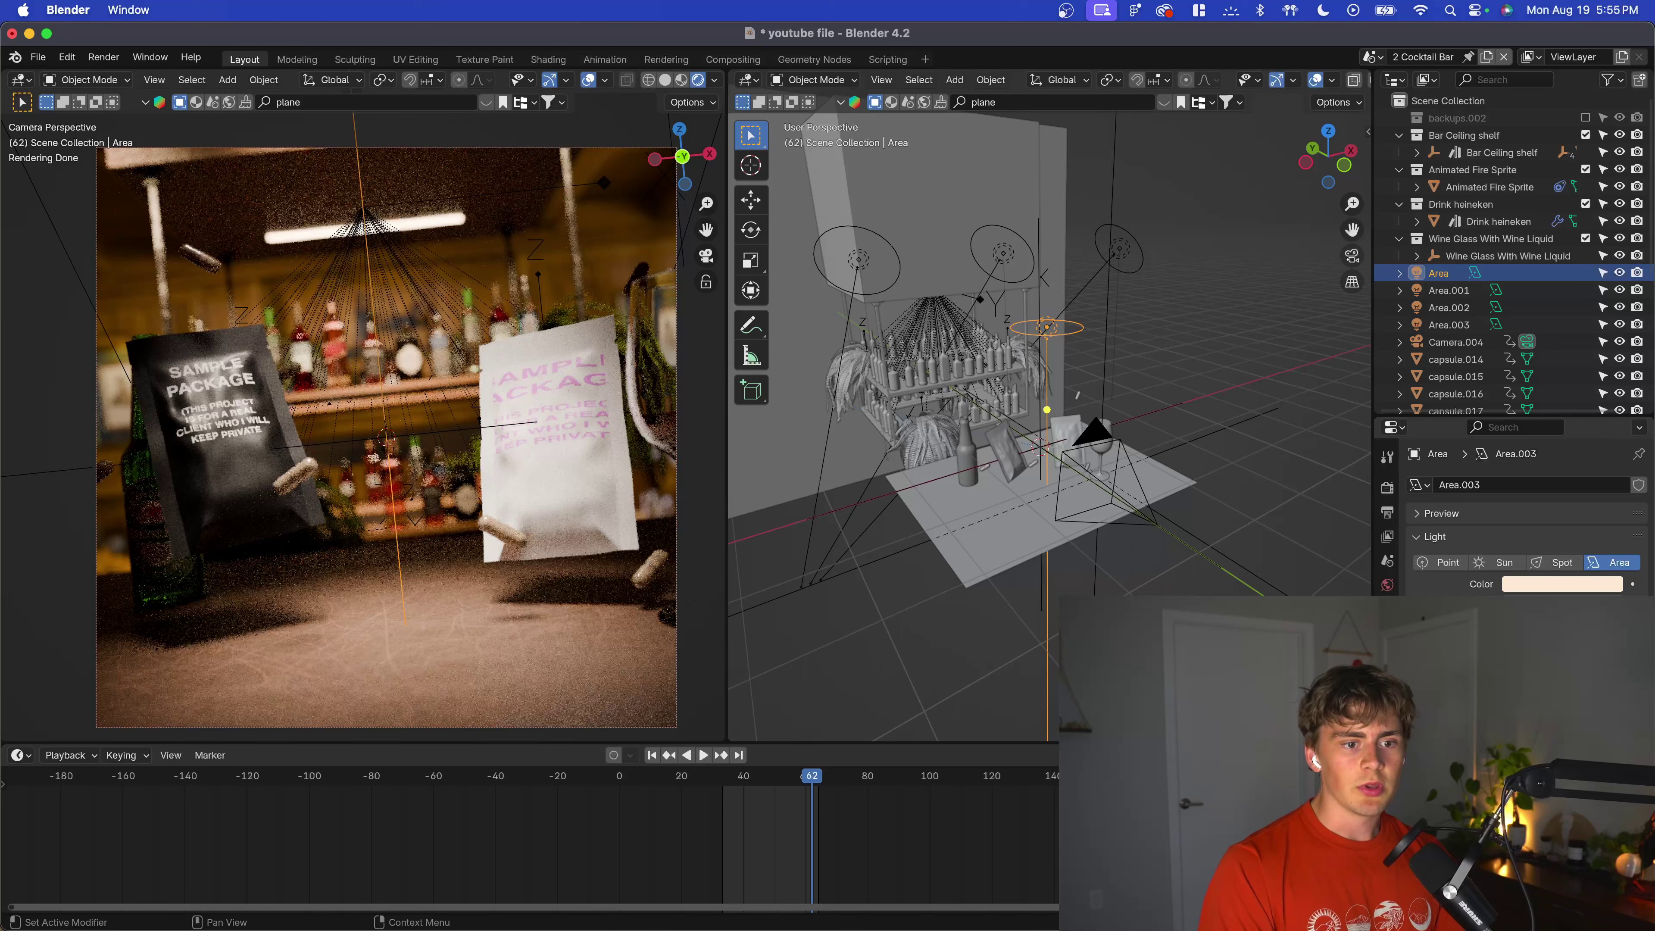
click(1562, 583)
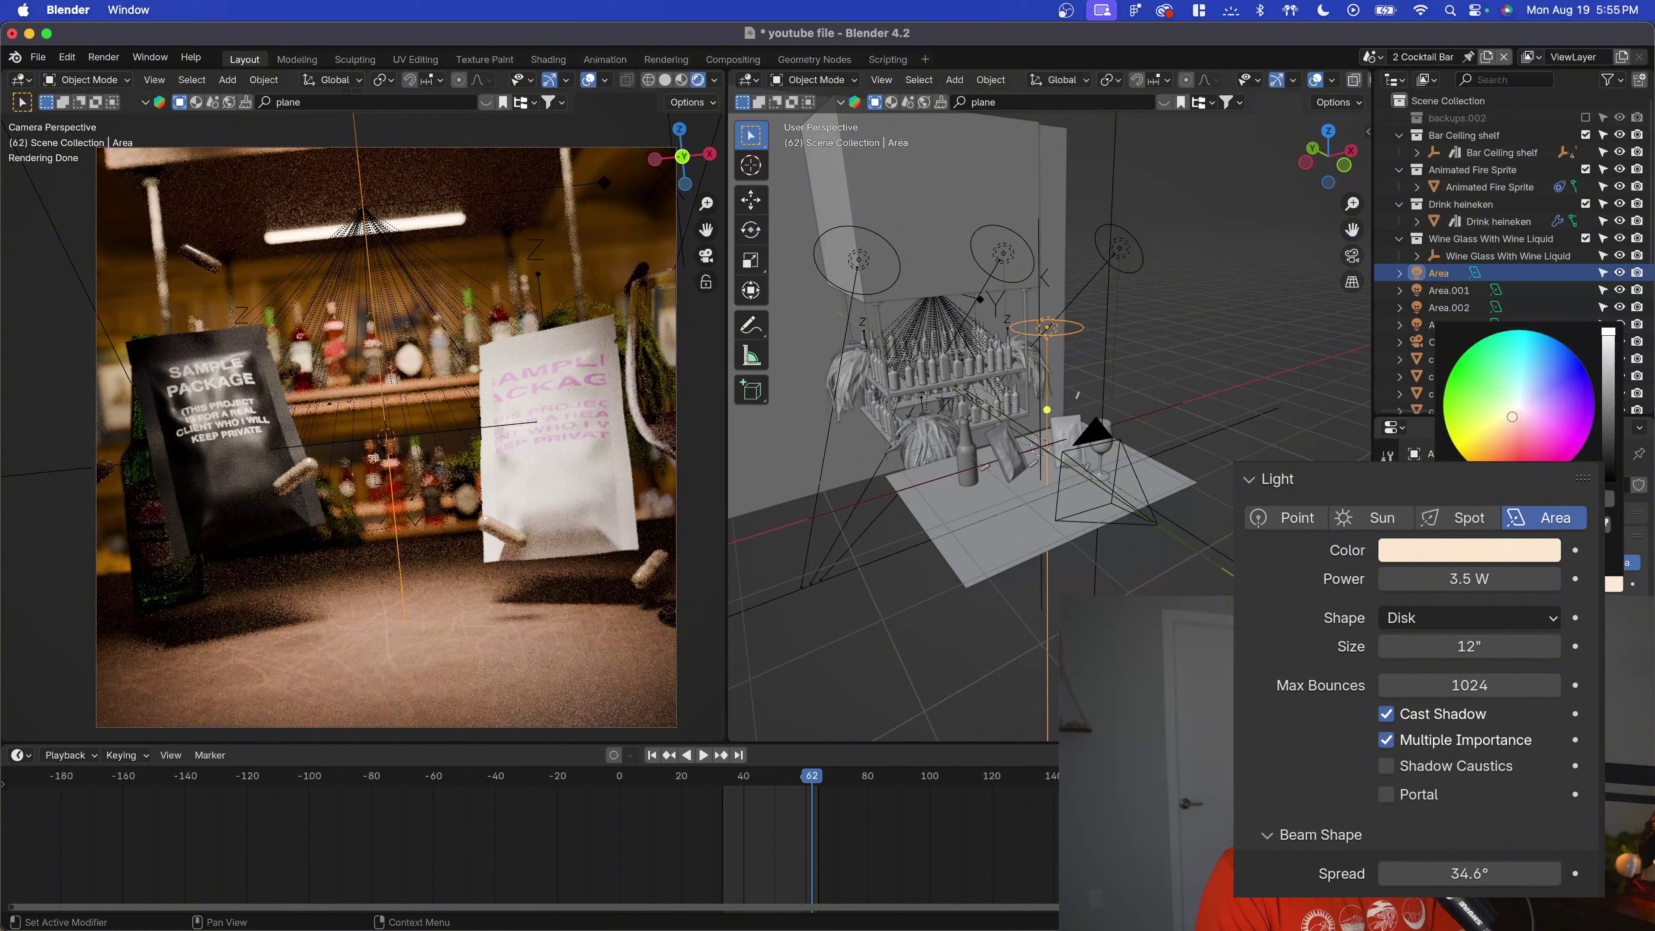
click(1287, 587)
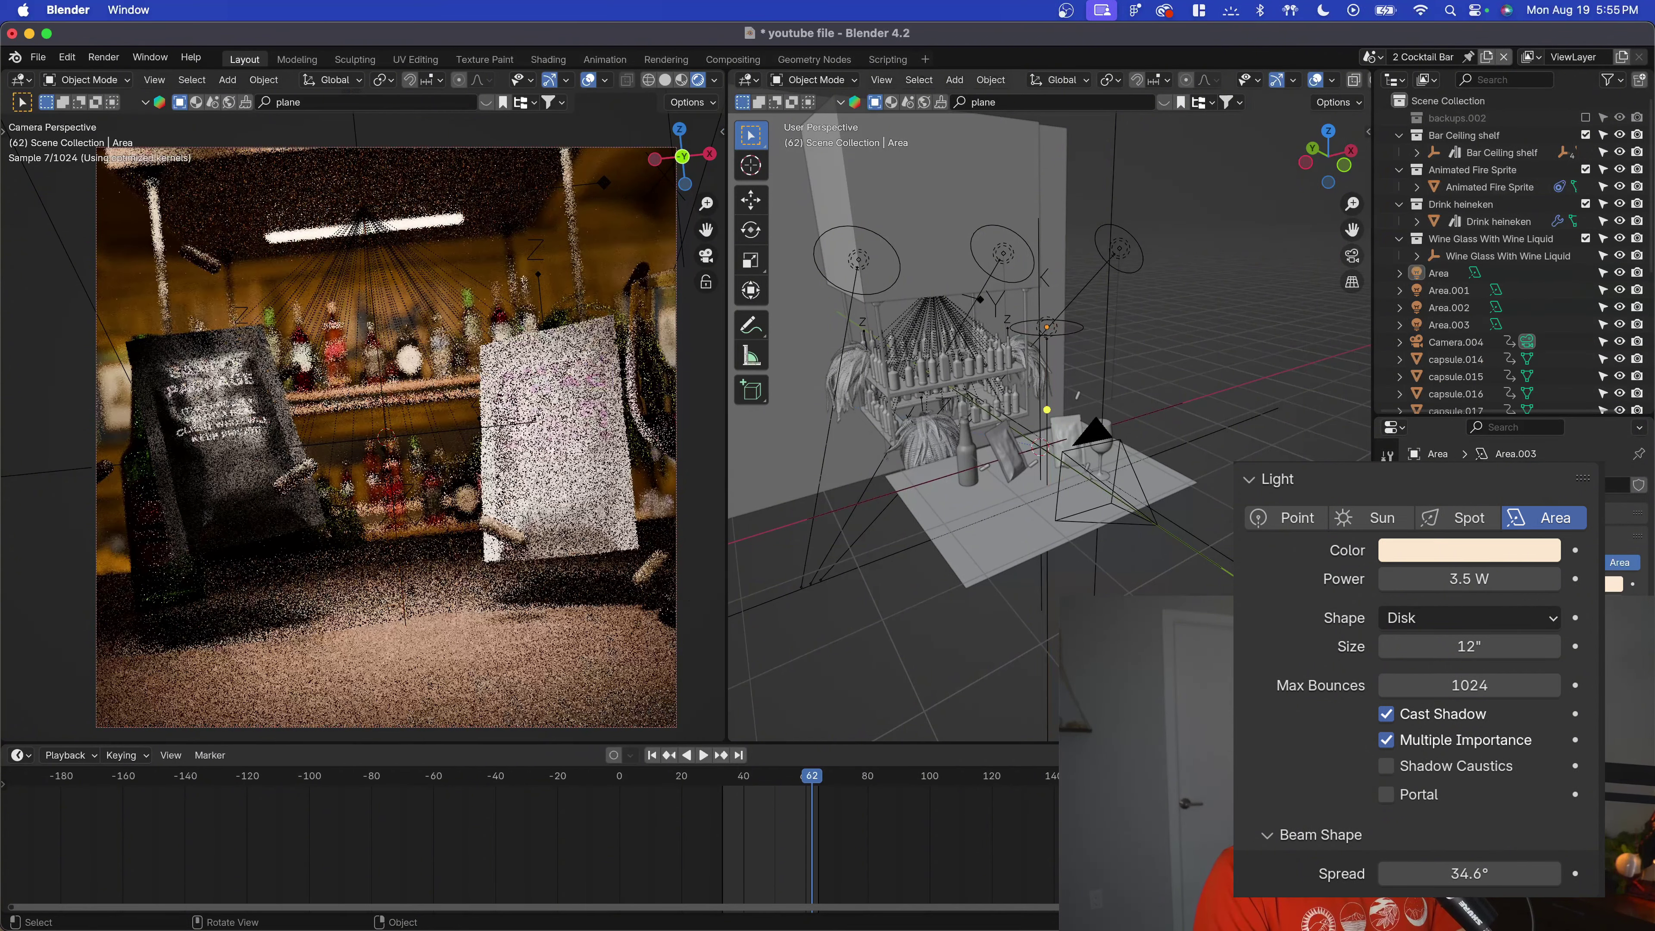
mouse_move(779, 508)
middle_down()
mouse_move(807, 502)
mouse_move(779, 508)
middle_up()
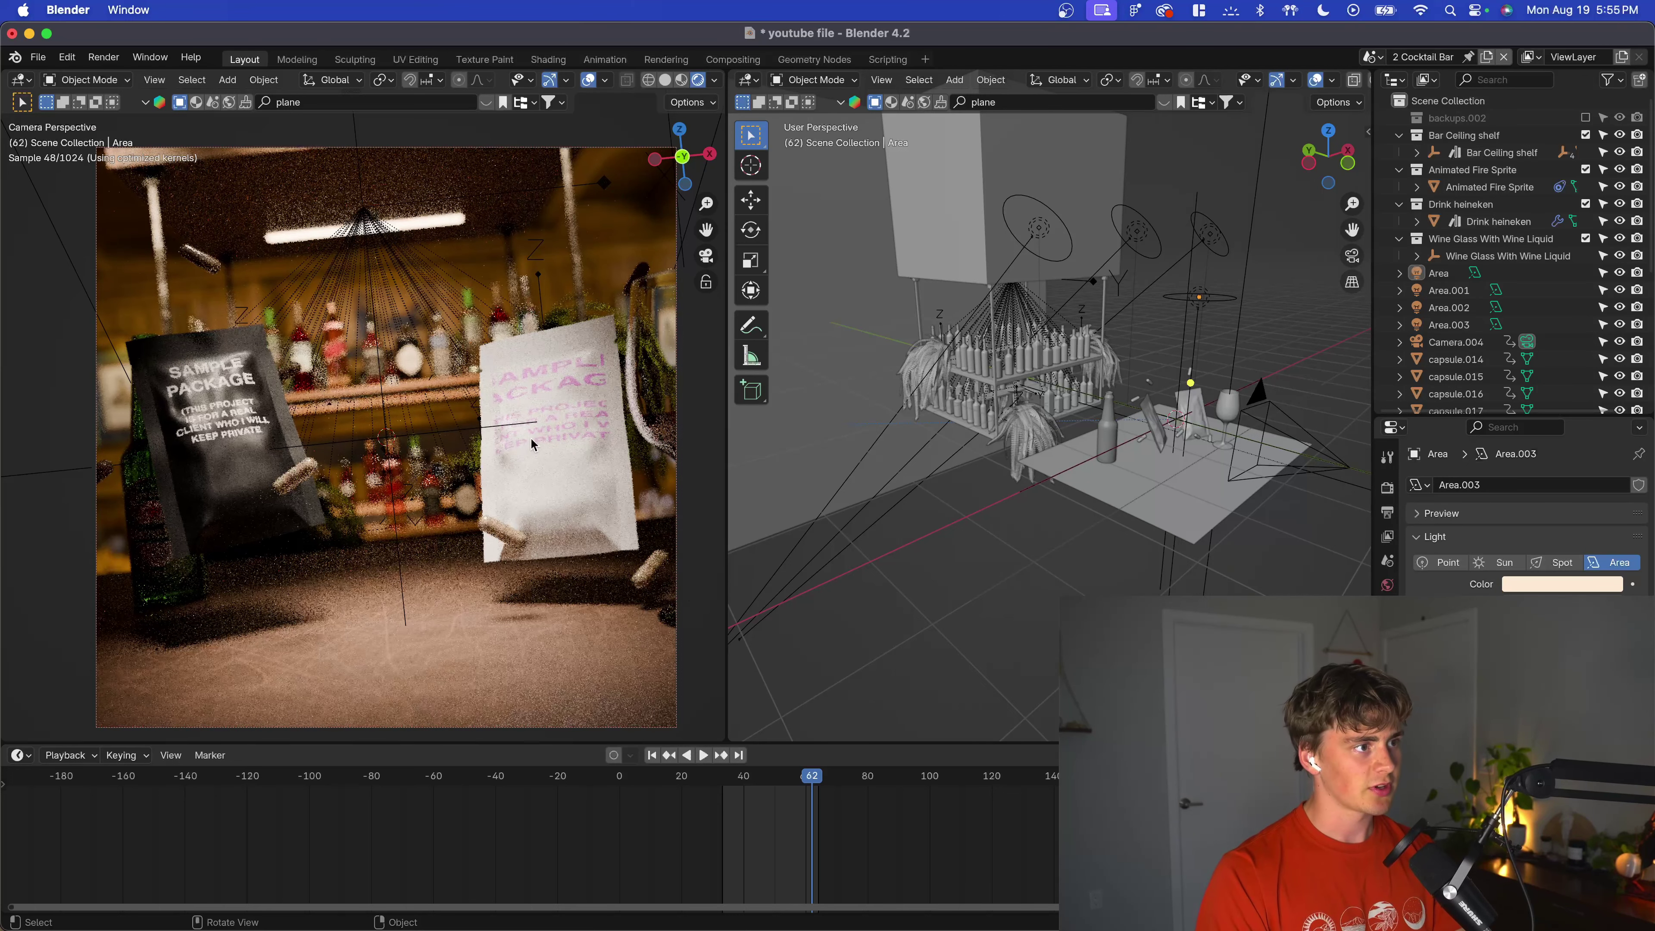
Inspect the cocktail bar's foreground objects, selecting the Drink heineken bottle and the tabletop plane.
middle_drag(1037, 421, 1182, 401)
click(1187, 400)
click(1056, 430)
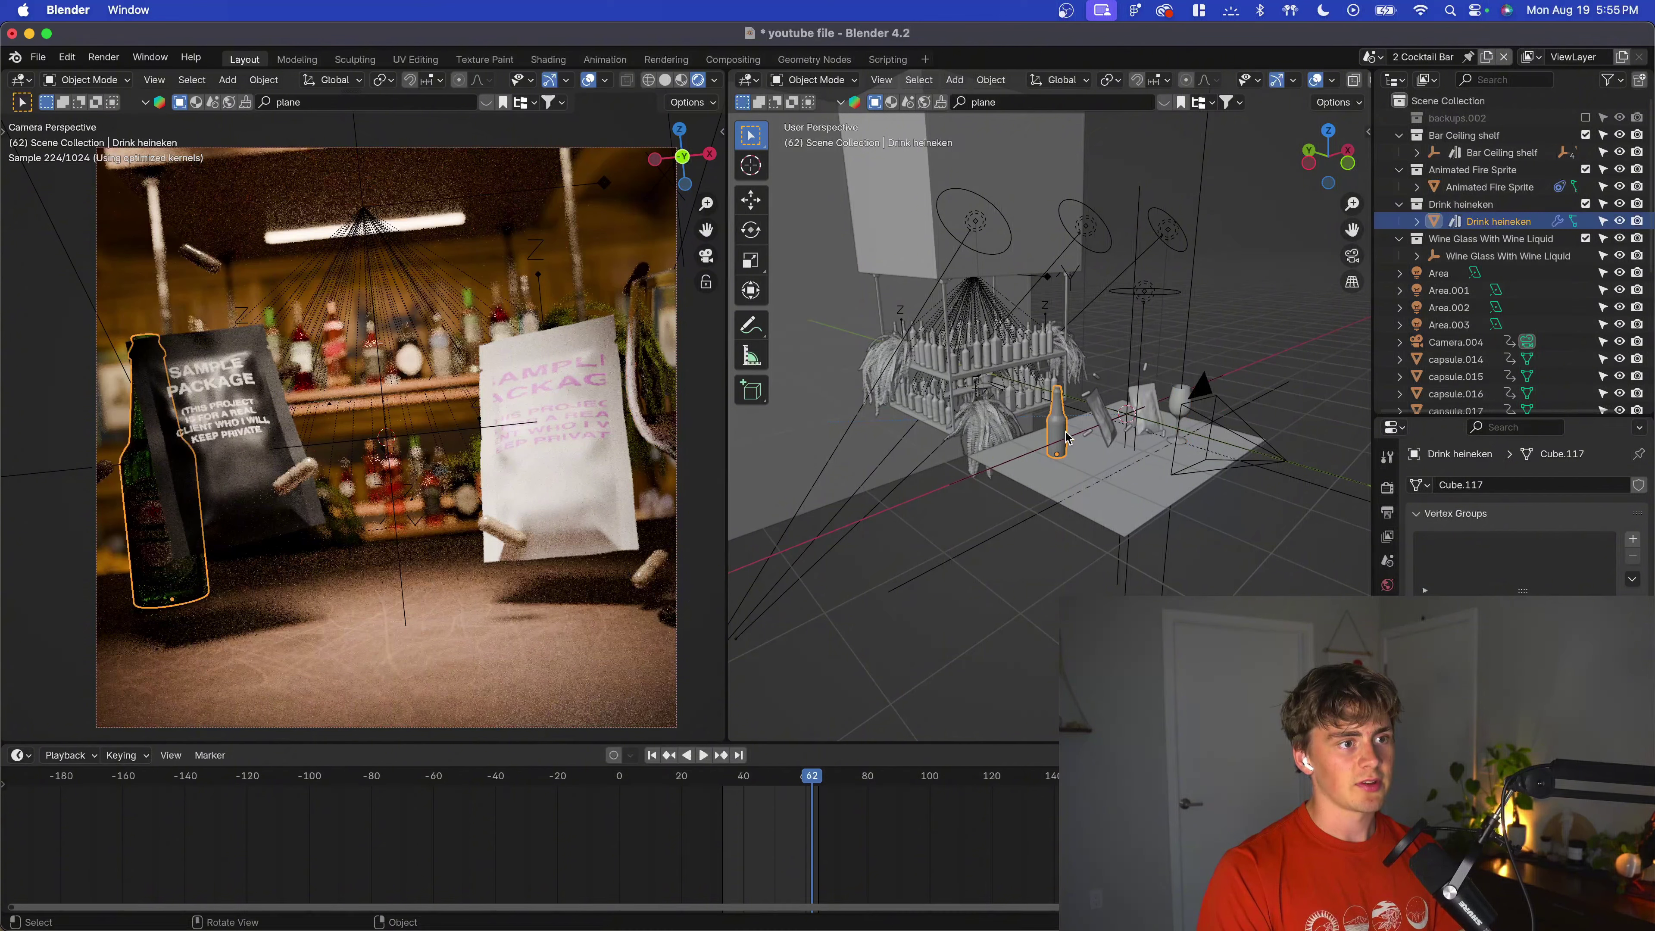
click(1011, 626)
click(1136, 501)
shift+middle_drag(1141, 519, 1129, 527)
Switch to the 3 Gym Bag scene and view its lockers, bench and floor as a whole.
click(1372, 58)
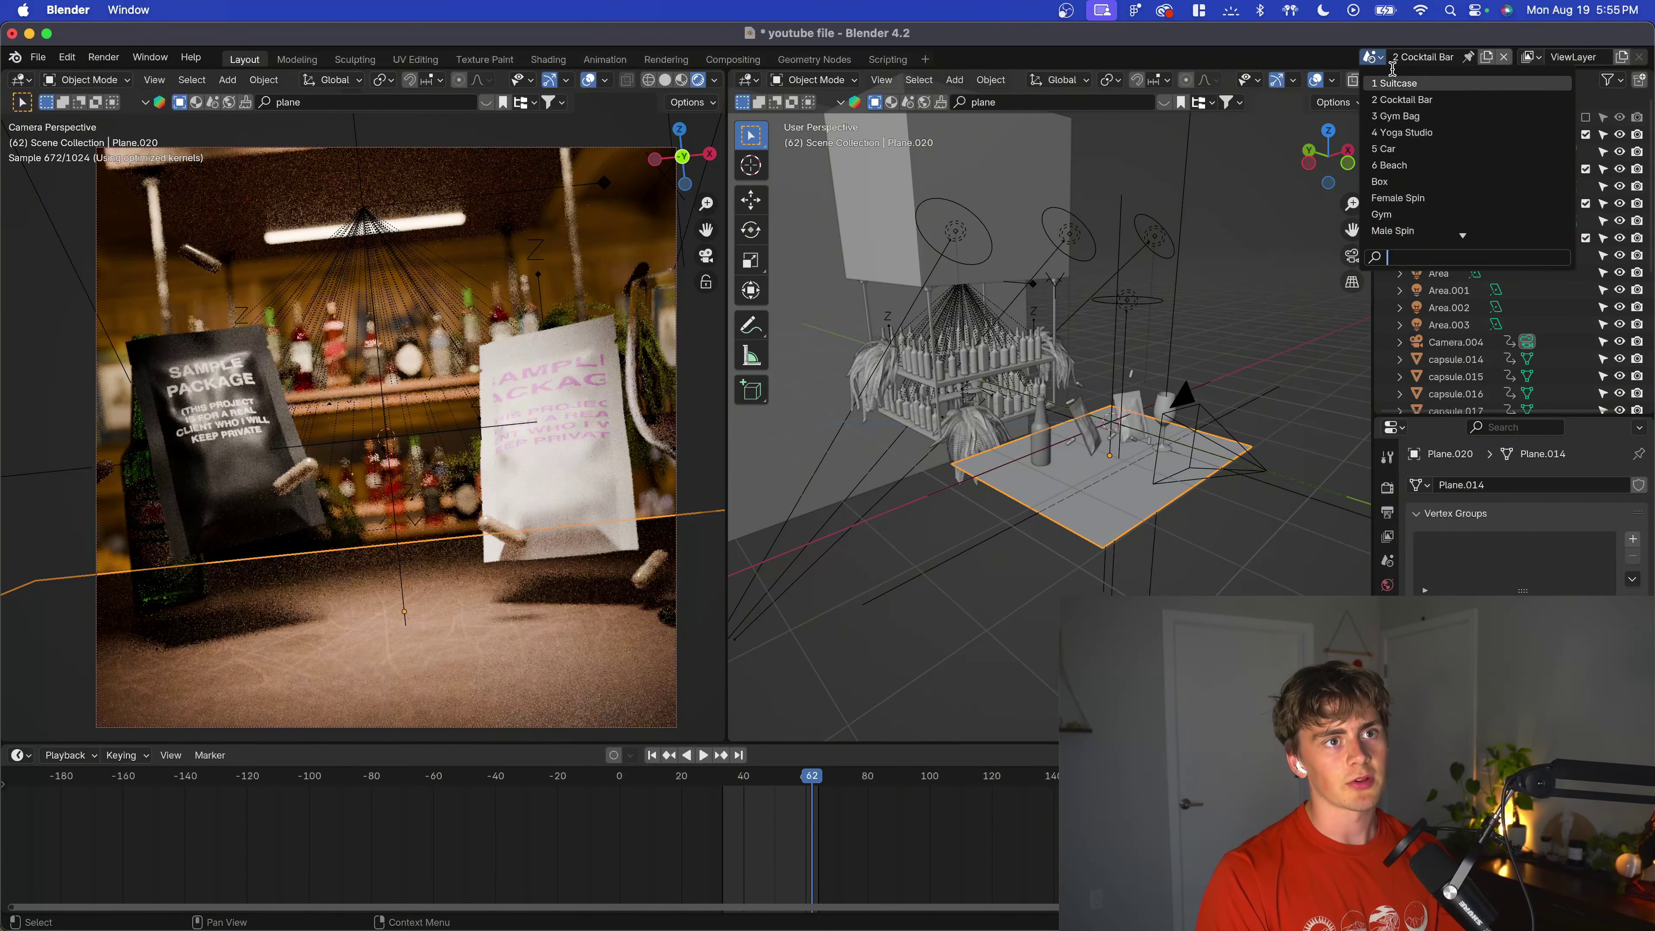
click(1395, 113)
scroll(1067, 317, down, 3)
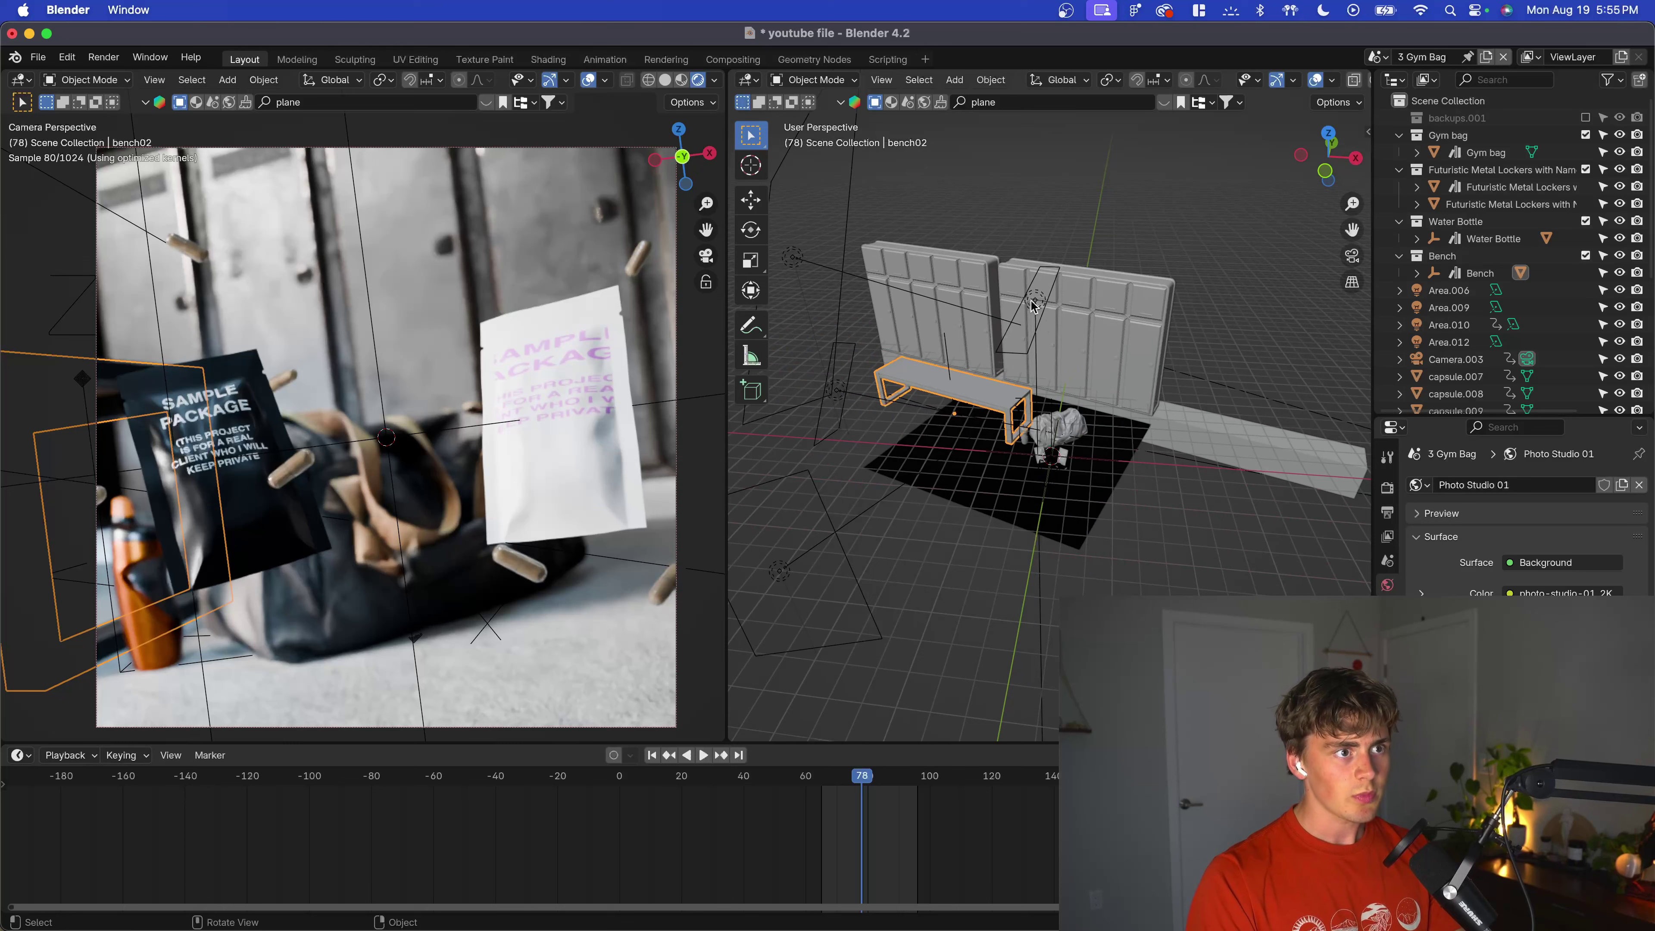
Enlarge the properties area and inspect the light settings of Area.010, Area.012 and Area.006.
click(1035, 301)
click(1387, 662)
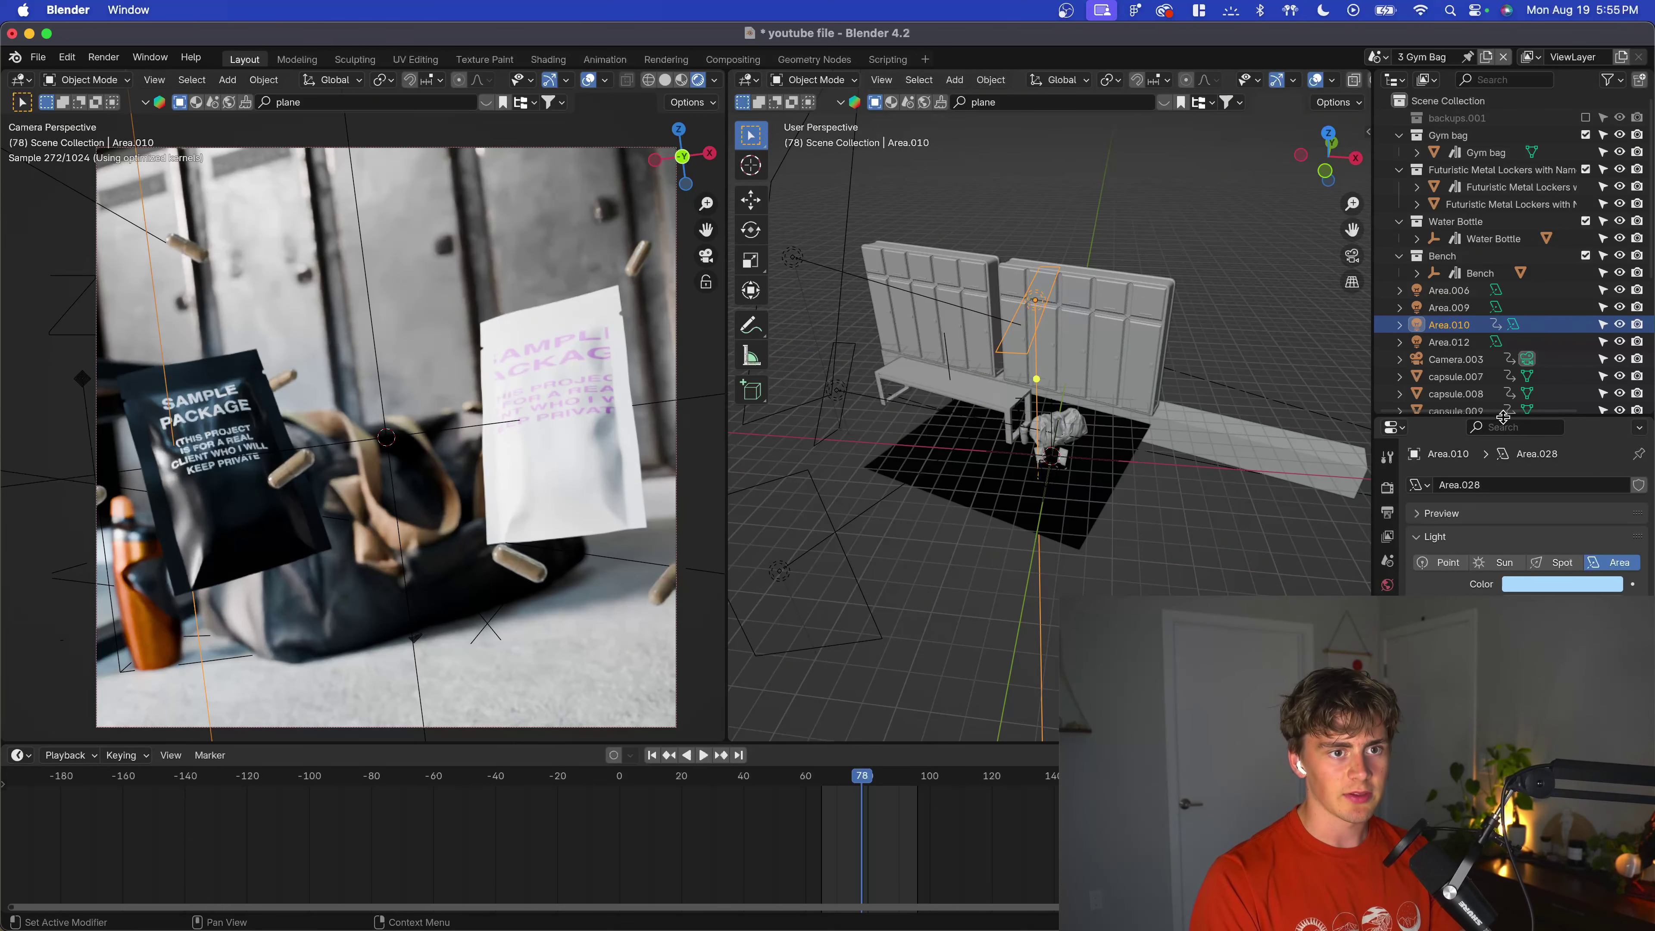
drag(1502, 417, 1502, 212)
click(1545, 377)
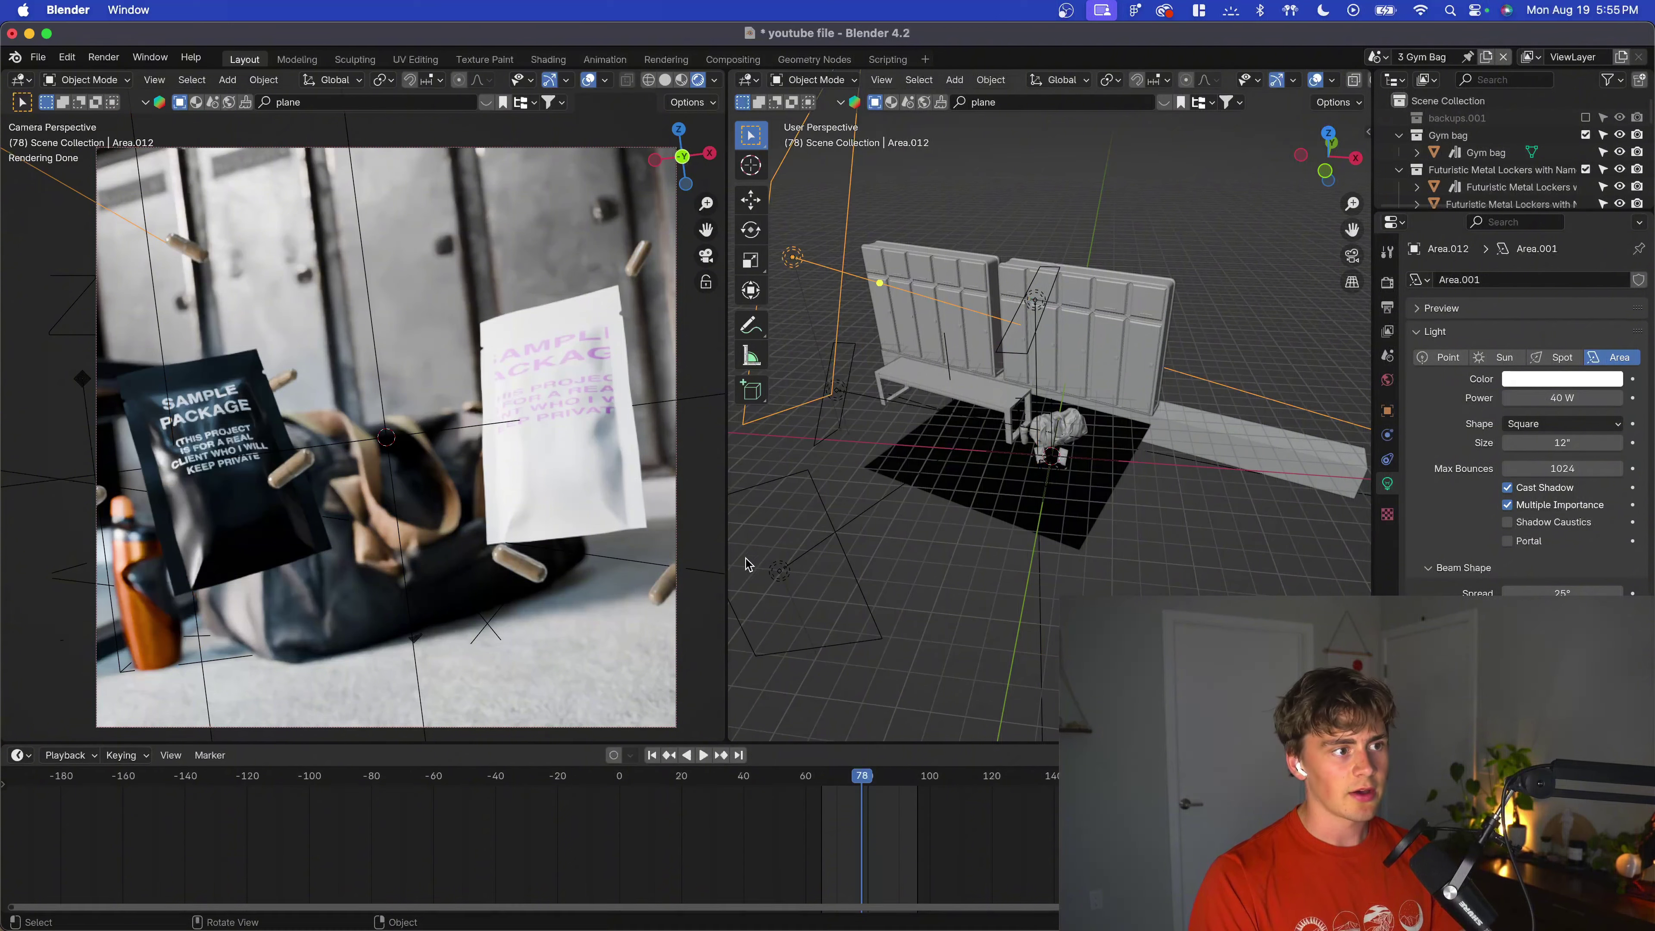
click(780, 571)
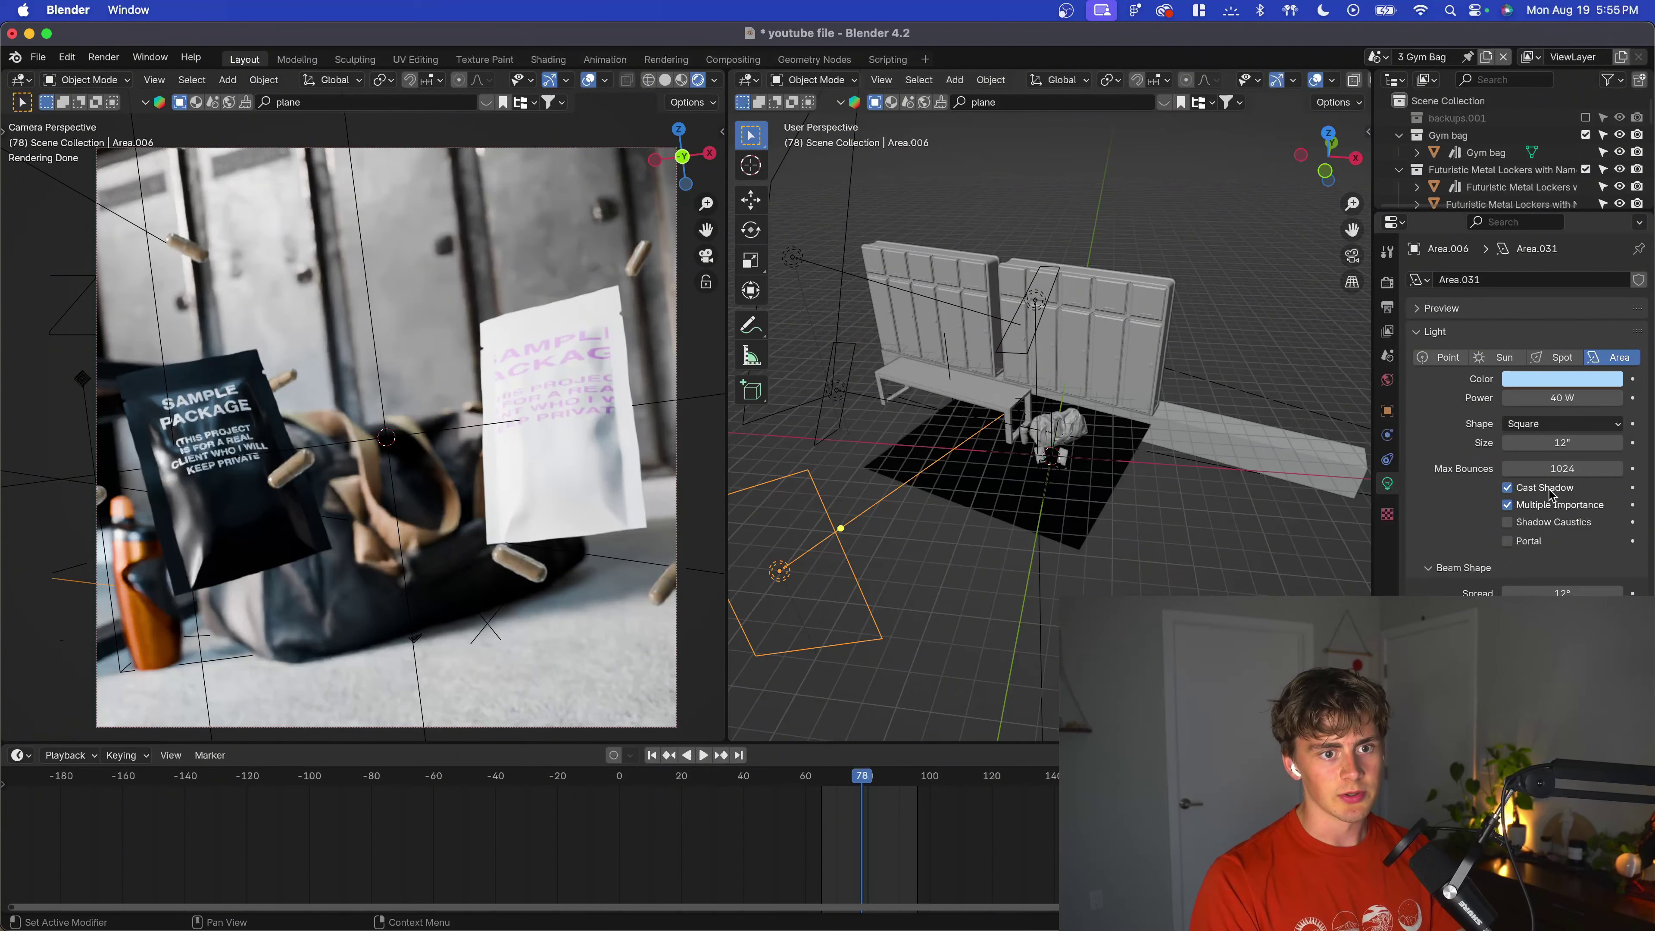
Look closely at the gym bag and packages, and select the bench and locker props in turn.
scroll(1101, 487, up, 5)
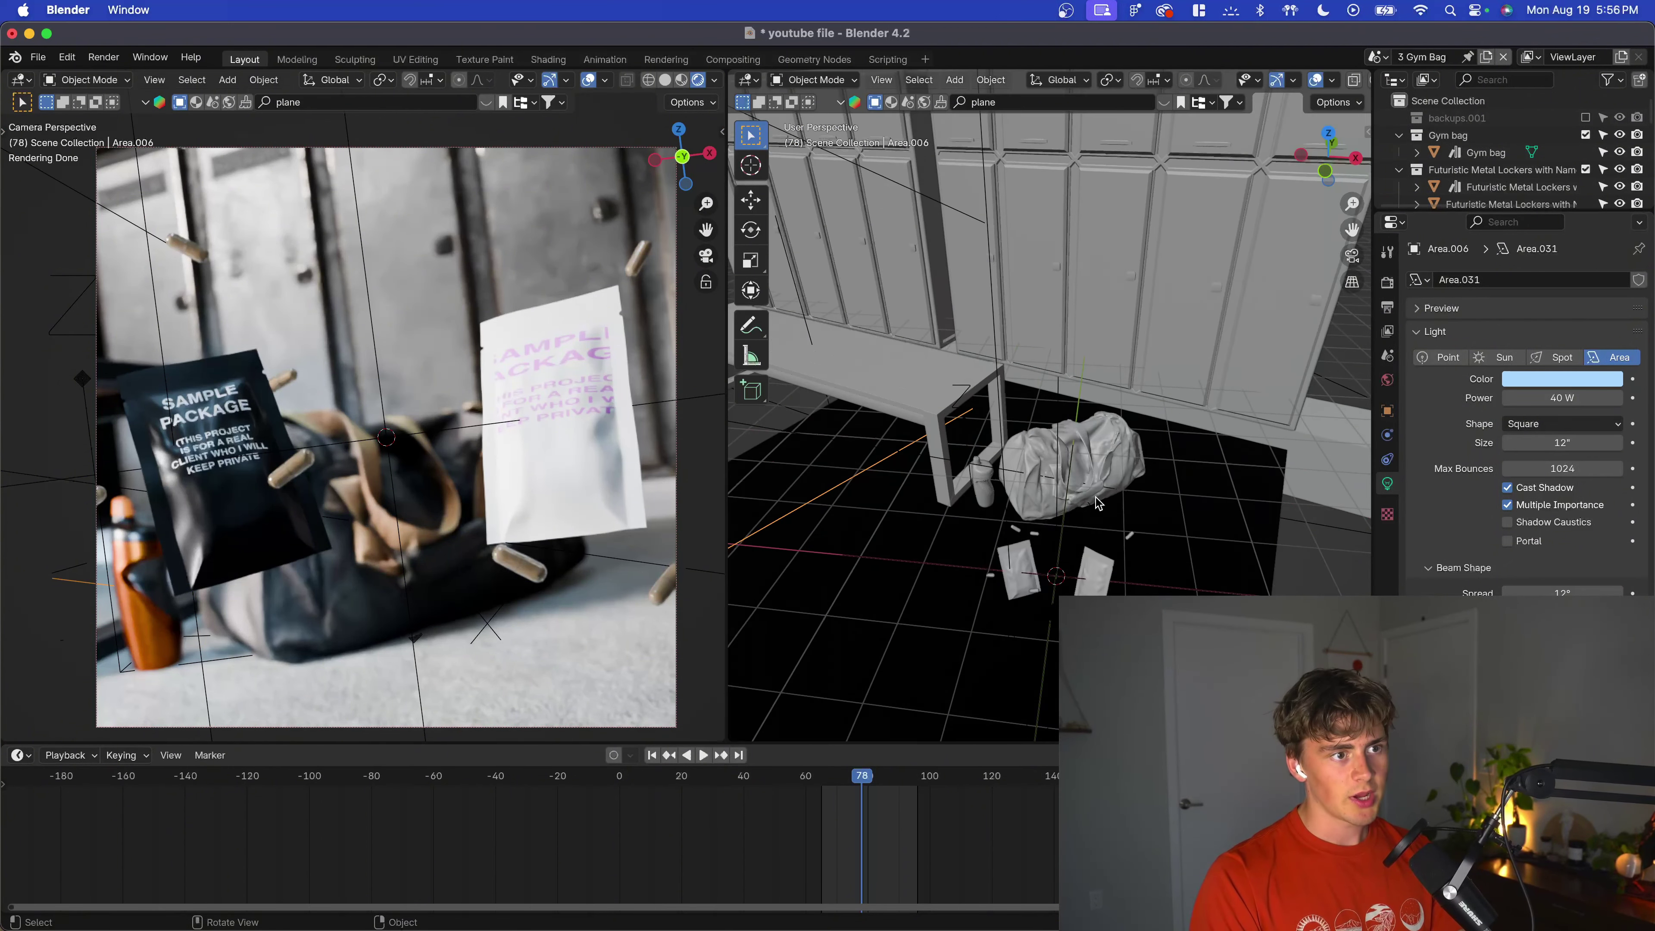
middle_drag(1101, 487, 992, 412)
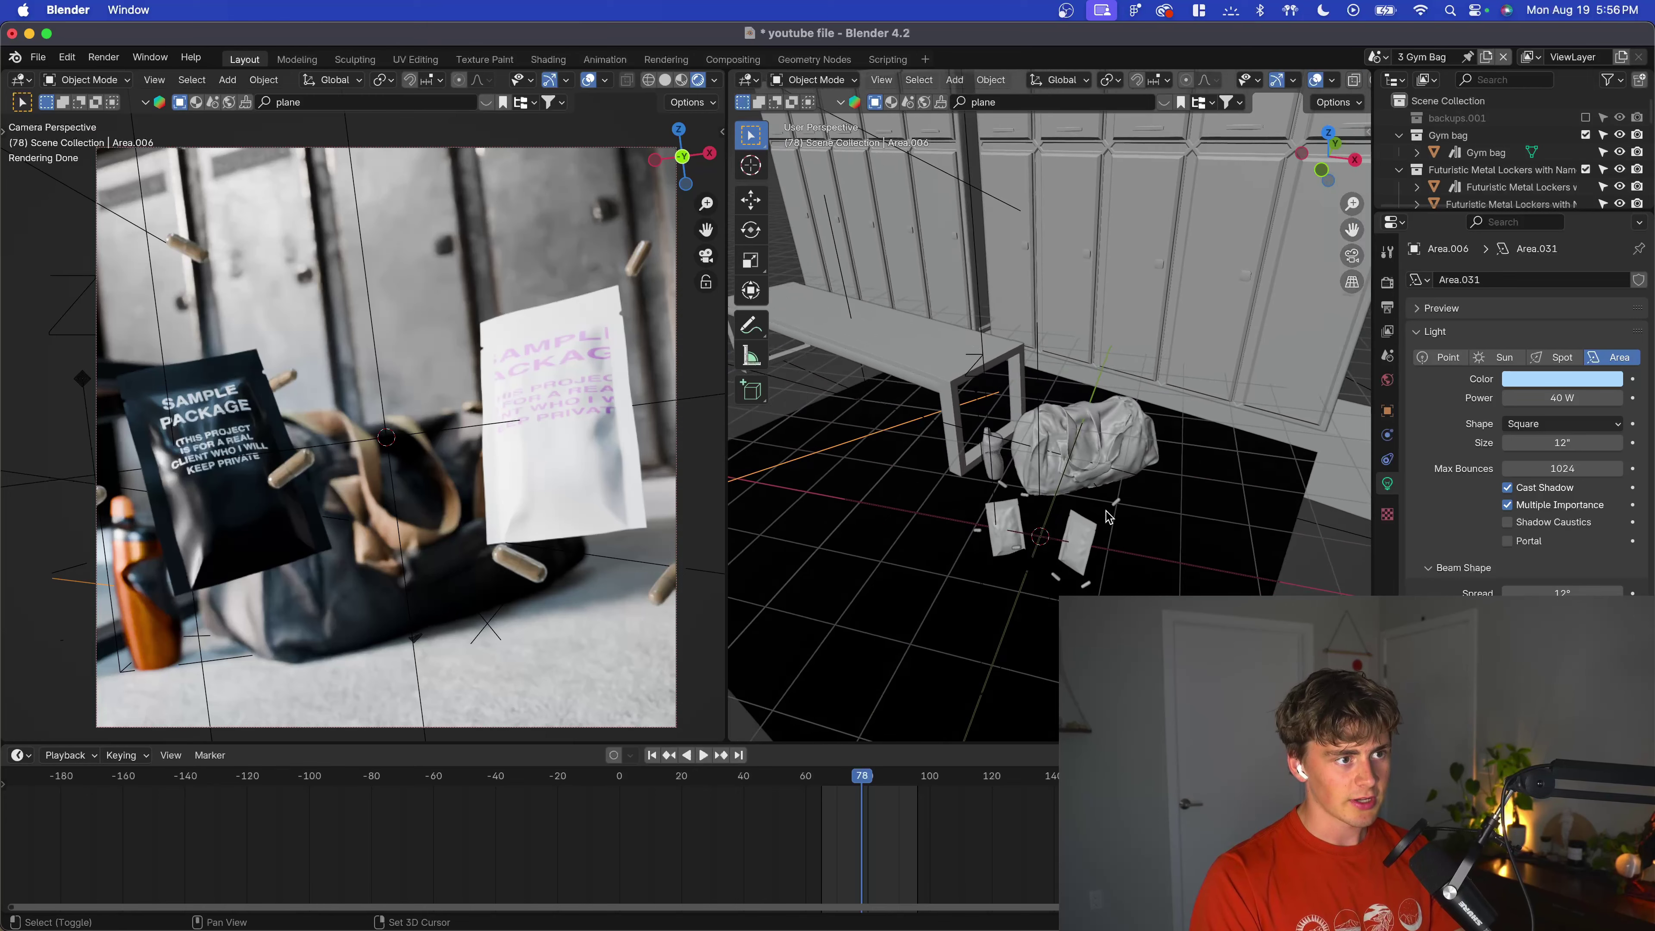
click(971, 383)
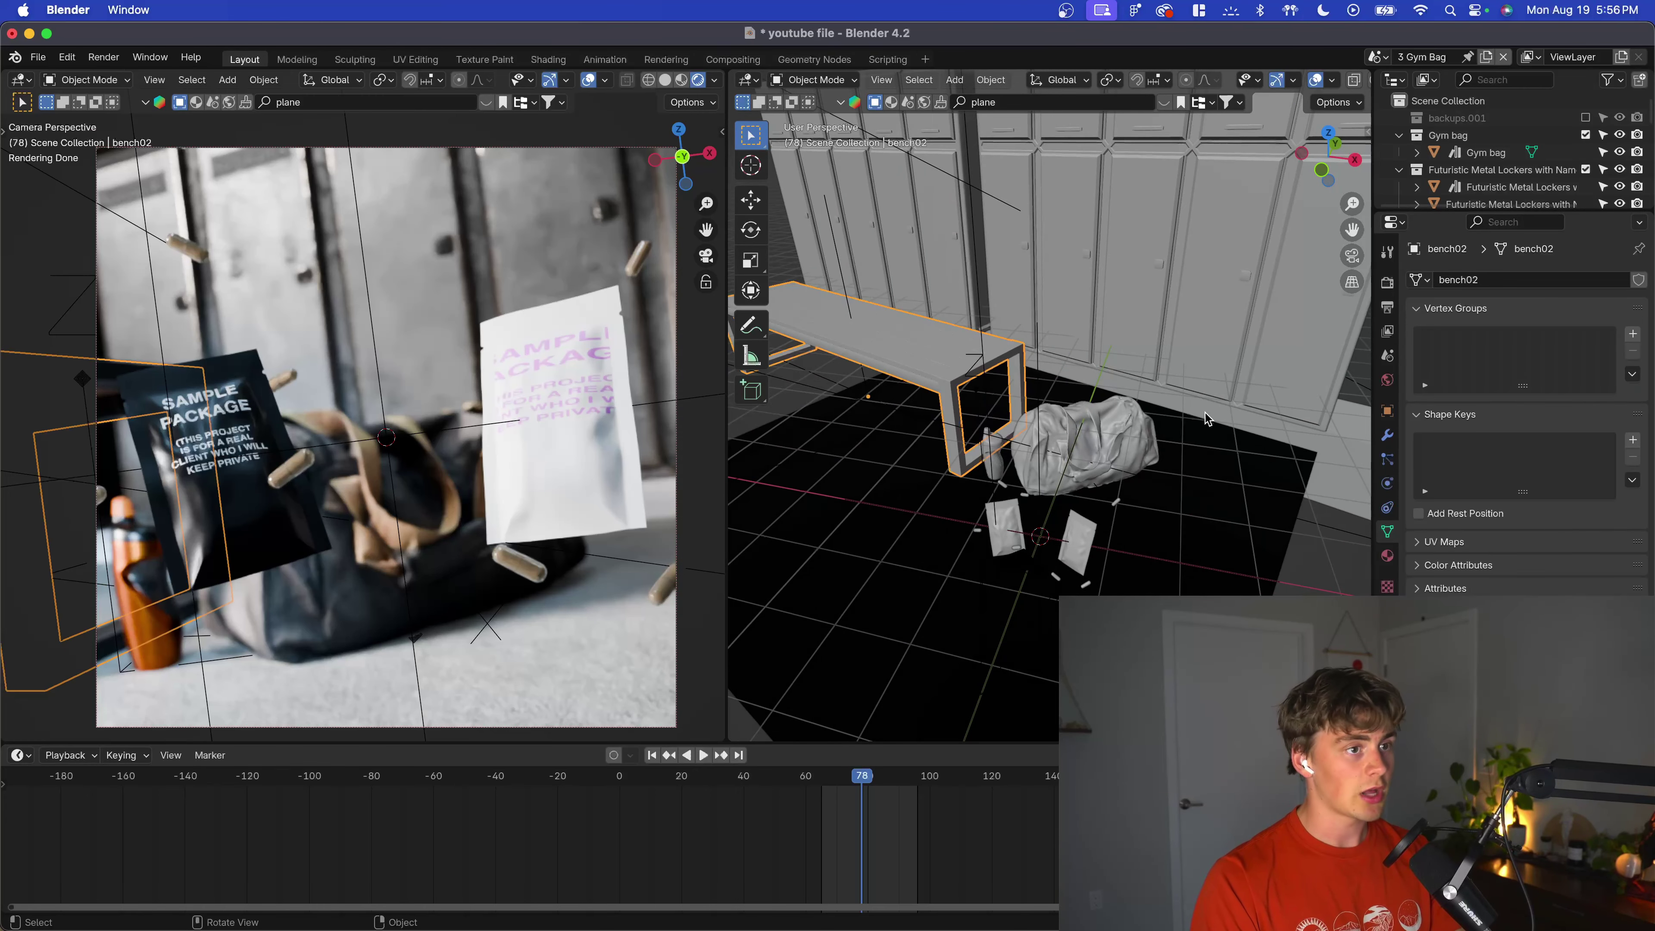
scroll(1202, 416, down, 5)
click(1170, 285)
click(928, 367)
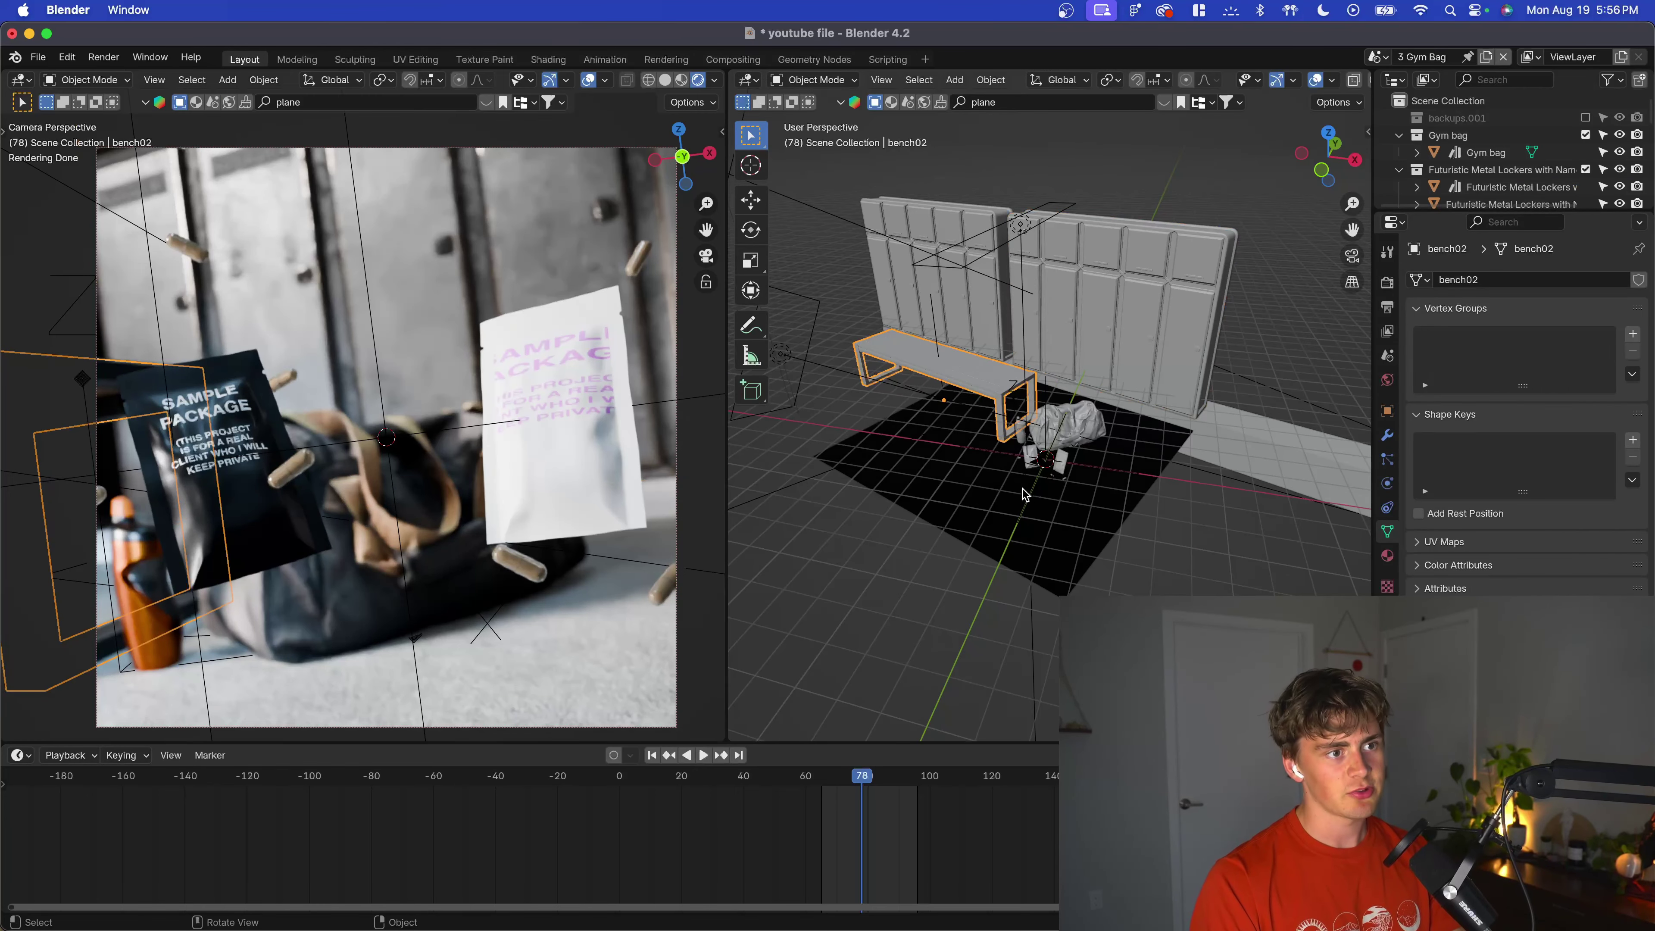
Select the gym floor plane, view the bag and water bottle up close, and briefly show the BlenderKit asset bar.
click(1026, 465)
click(1106, 492)
scroll(1105, 493, up, 8)
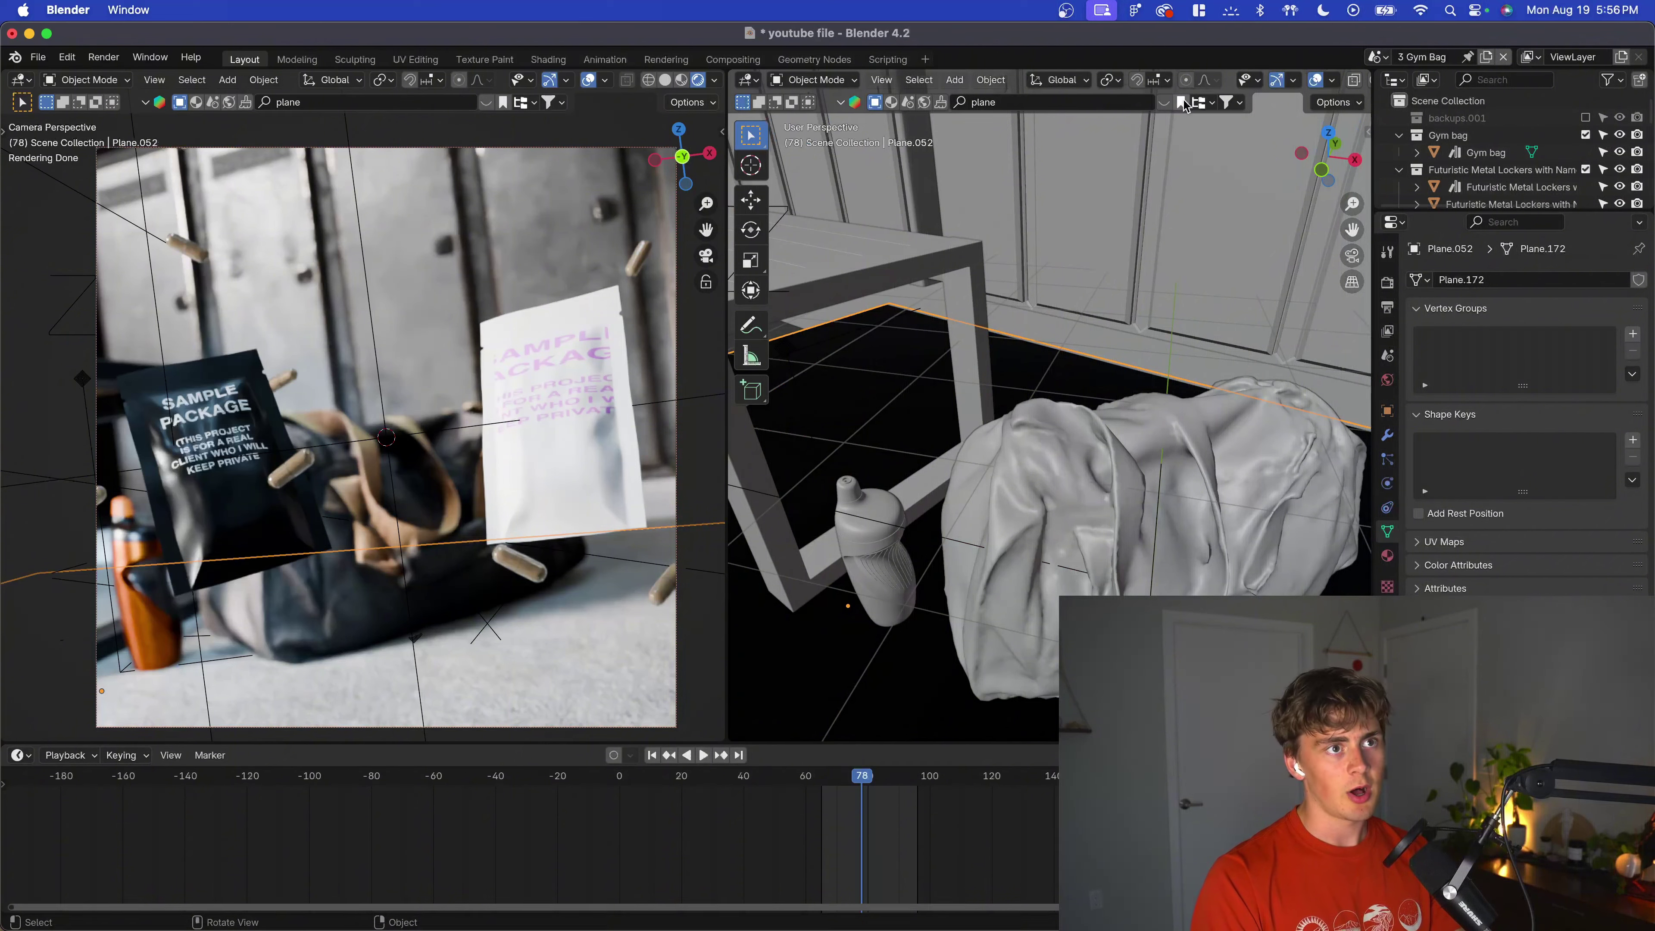
click(1182, 102)
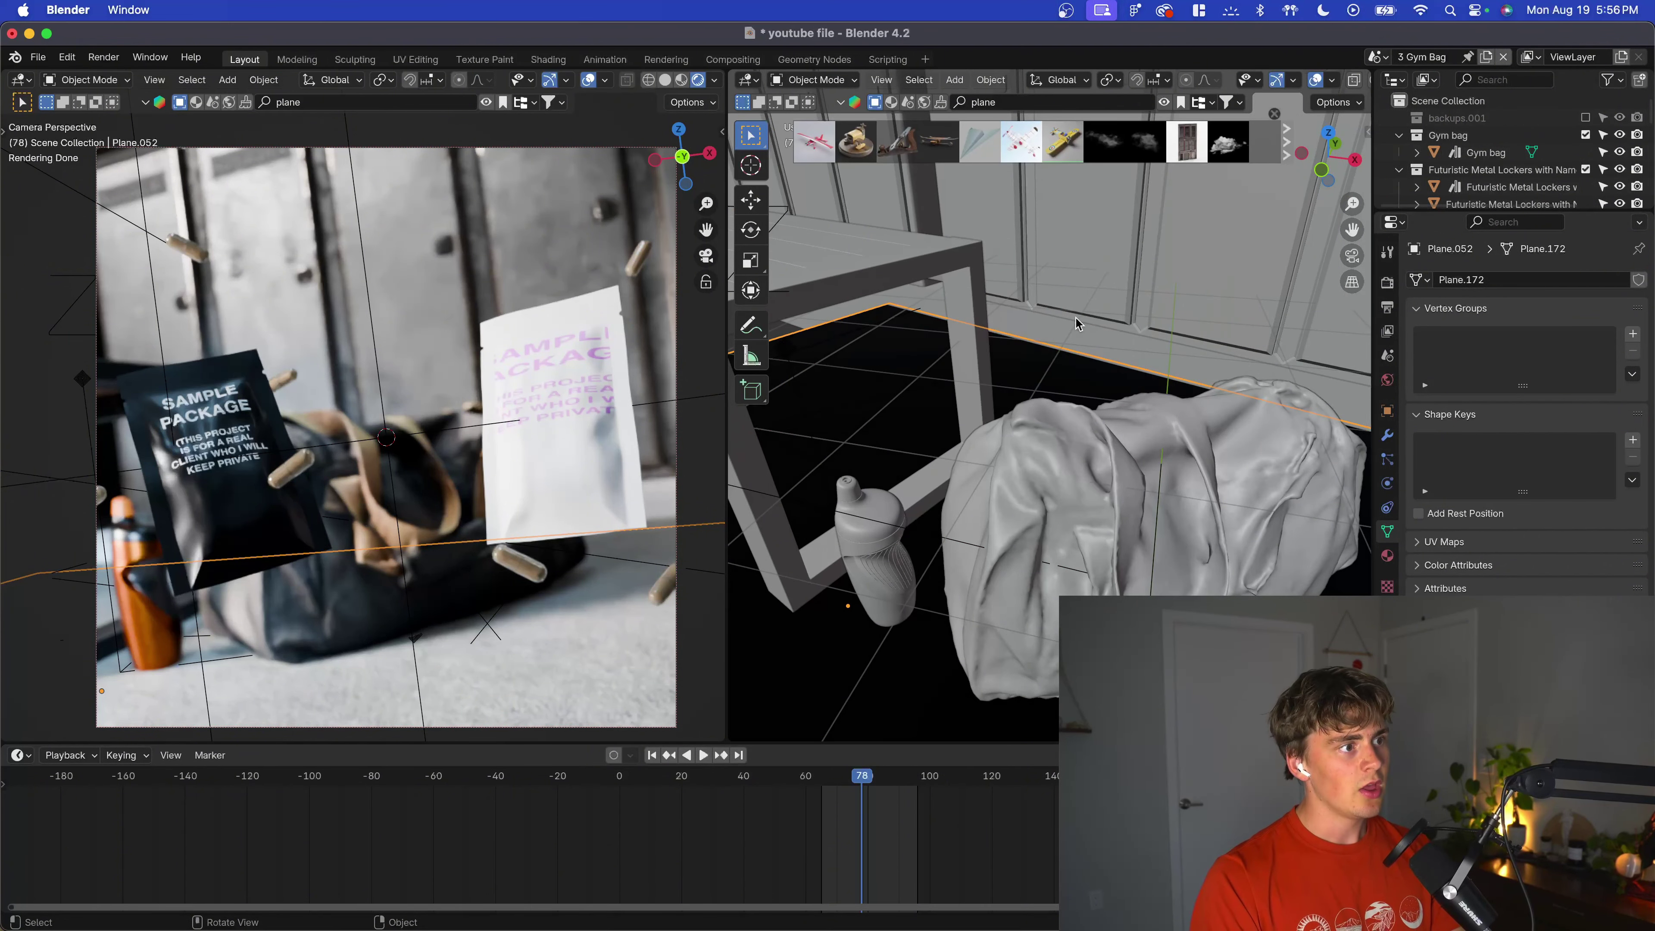
click(1165, 104)
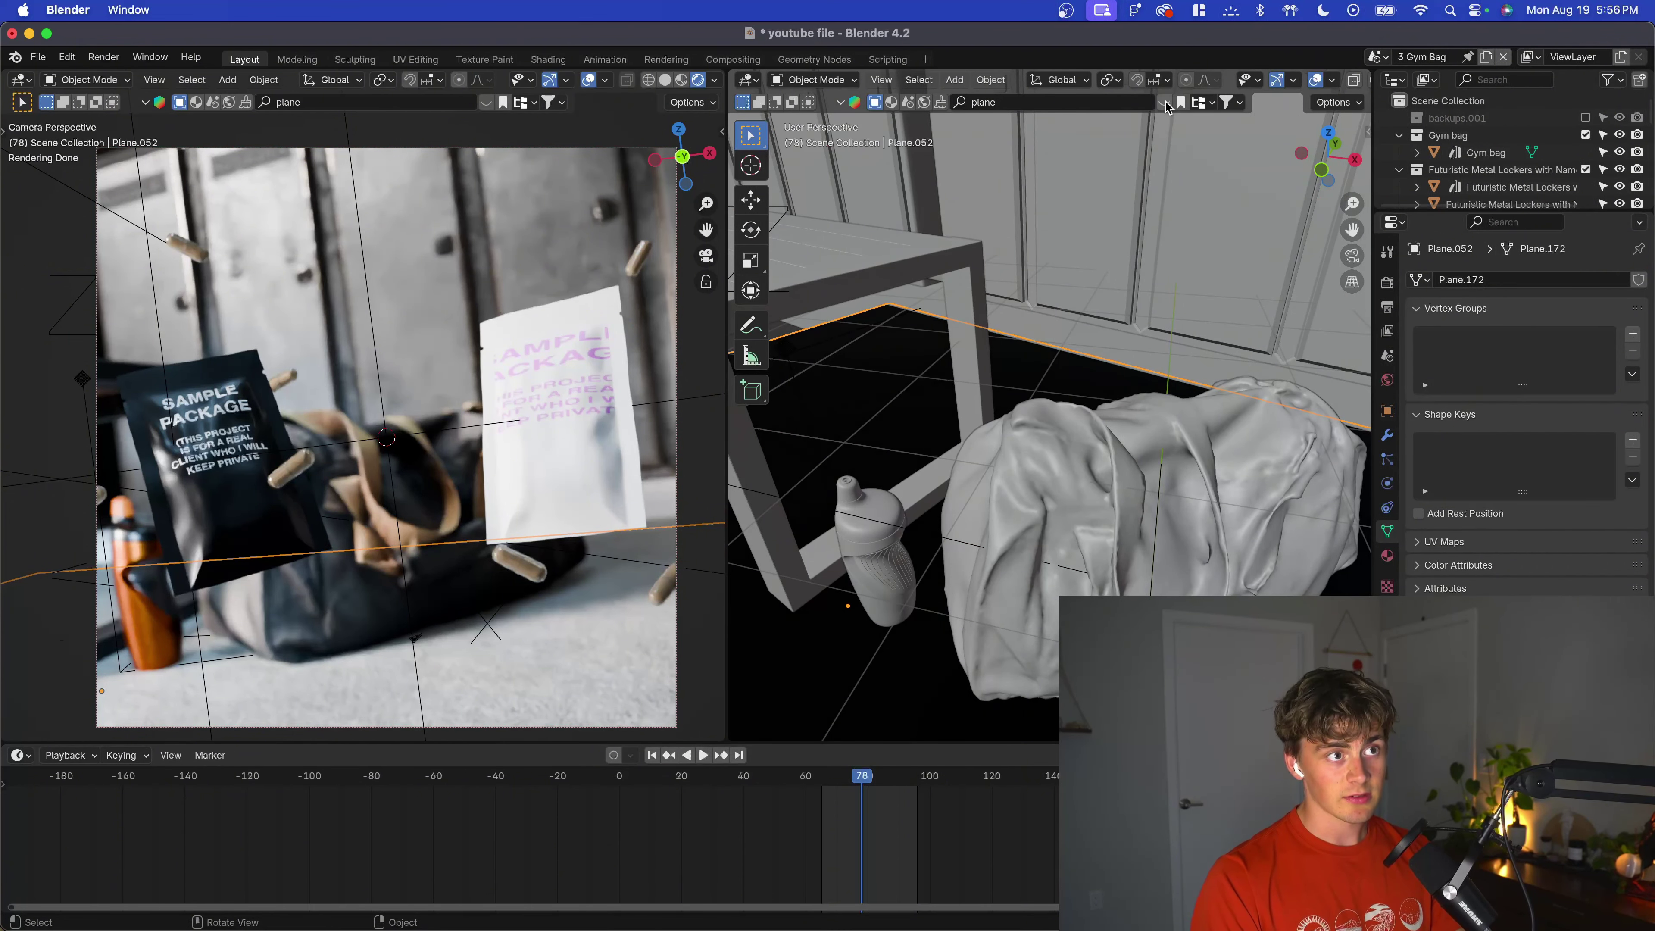
Switch to the 4 Yoga Studio scene.
click(1372, 57)
click(1400, 137)
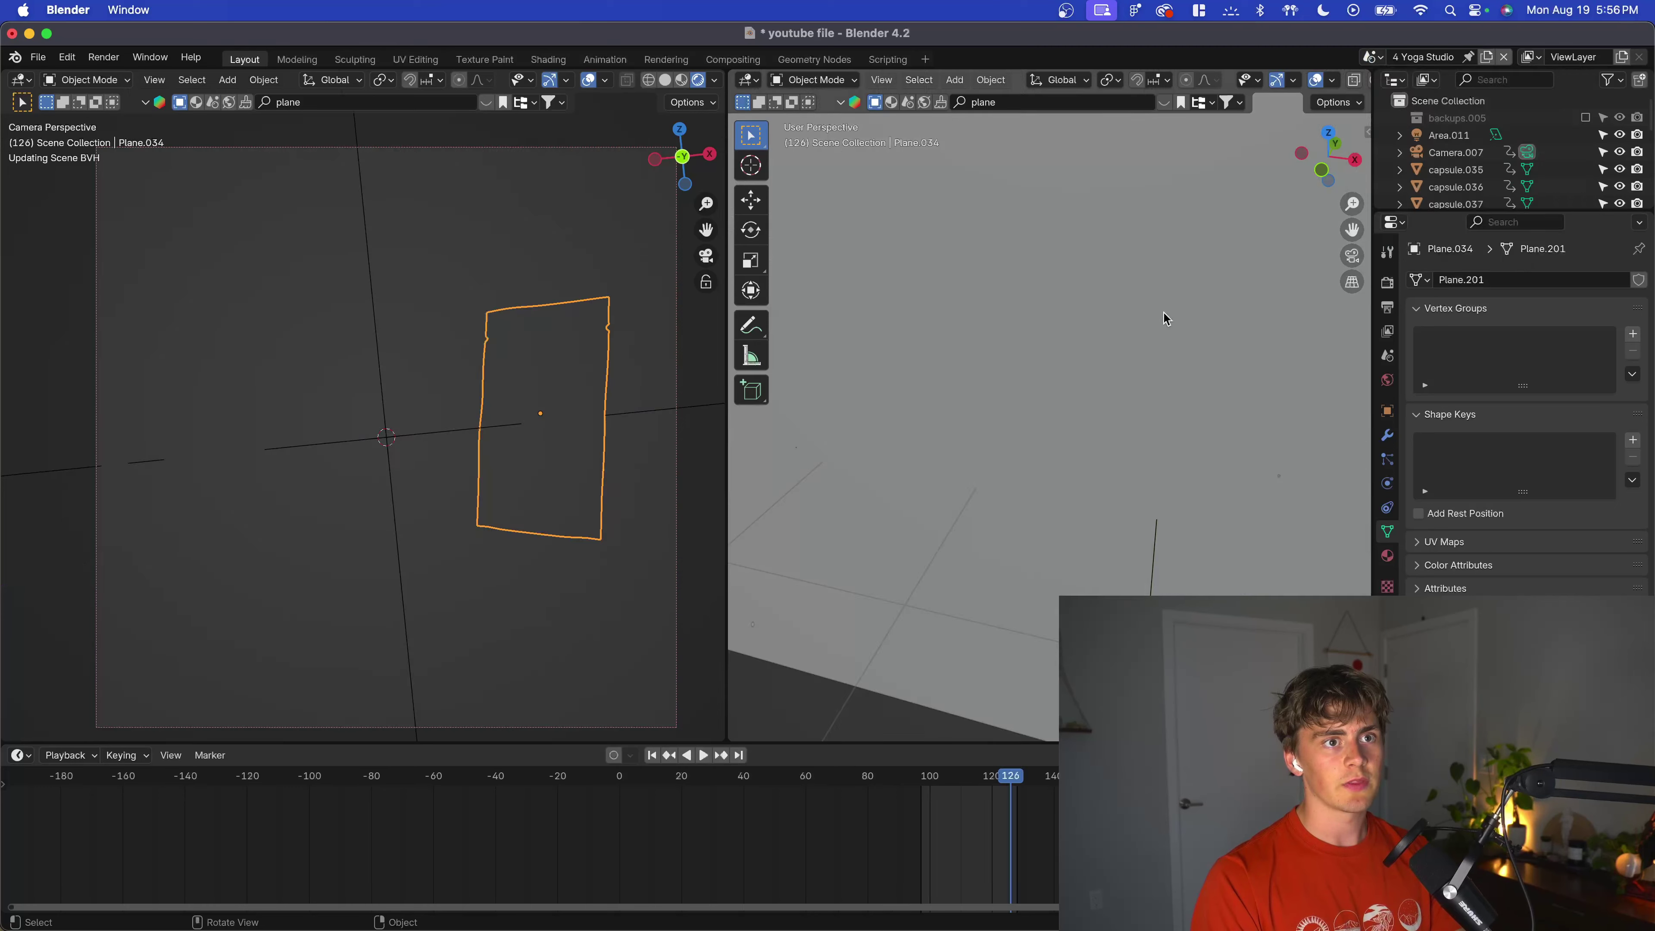
Select the yoga studio image plane behind the packages and examine its position relative to the camera and light.
click(917, 412)
scroll(914, 466, down, 10)
scroll(1030, 446, up, 2)
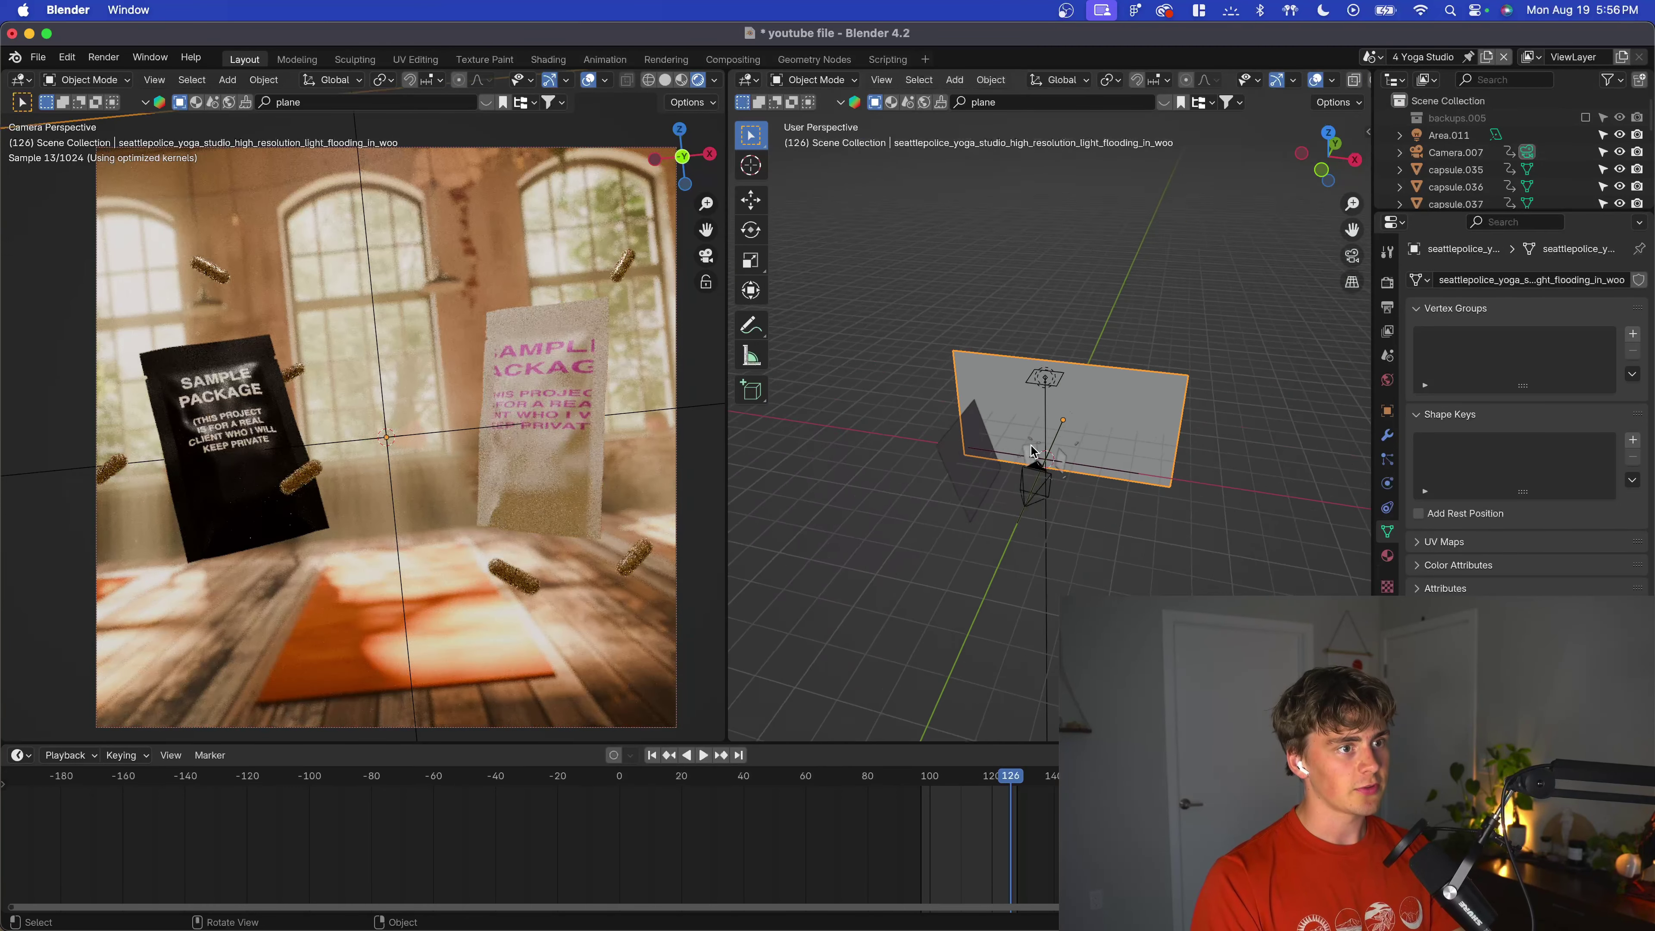
scroll(1030, 447, up, 5)
shift+middle_drag(1226, 488, 1082, 451)
click(1292, 440)
shift+middle_drag(1140, 565, 1107, 441)
middle_drag(1108, 441, 1109, 376)
click(1108, 374)
Switch to Discord, find the upscaled yoga studio image in the Midjourney Bot chat, and view it enlarged.
click(34, 524)
scroll(866, 463, up, 10)
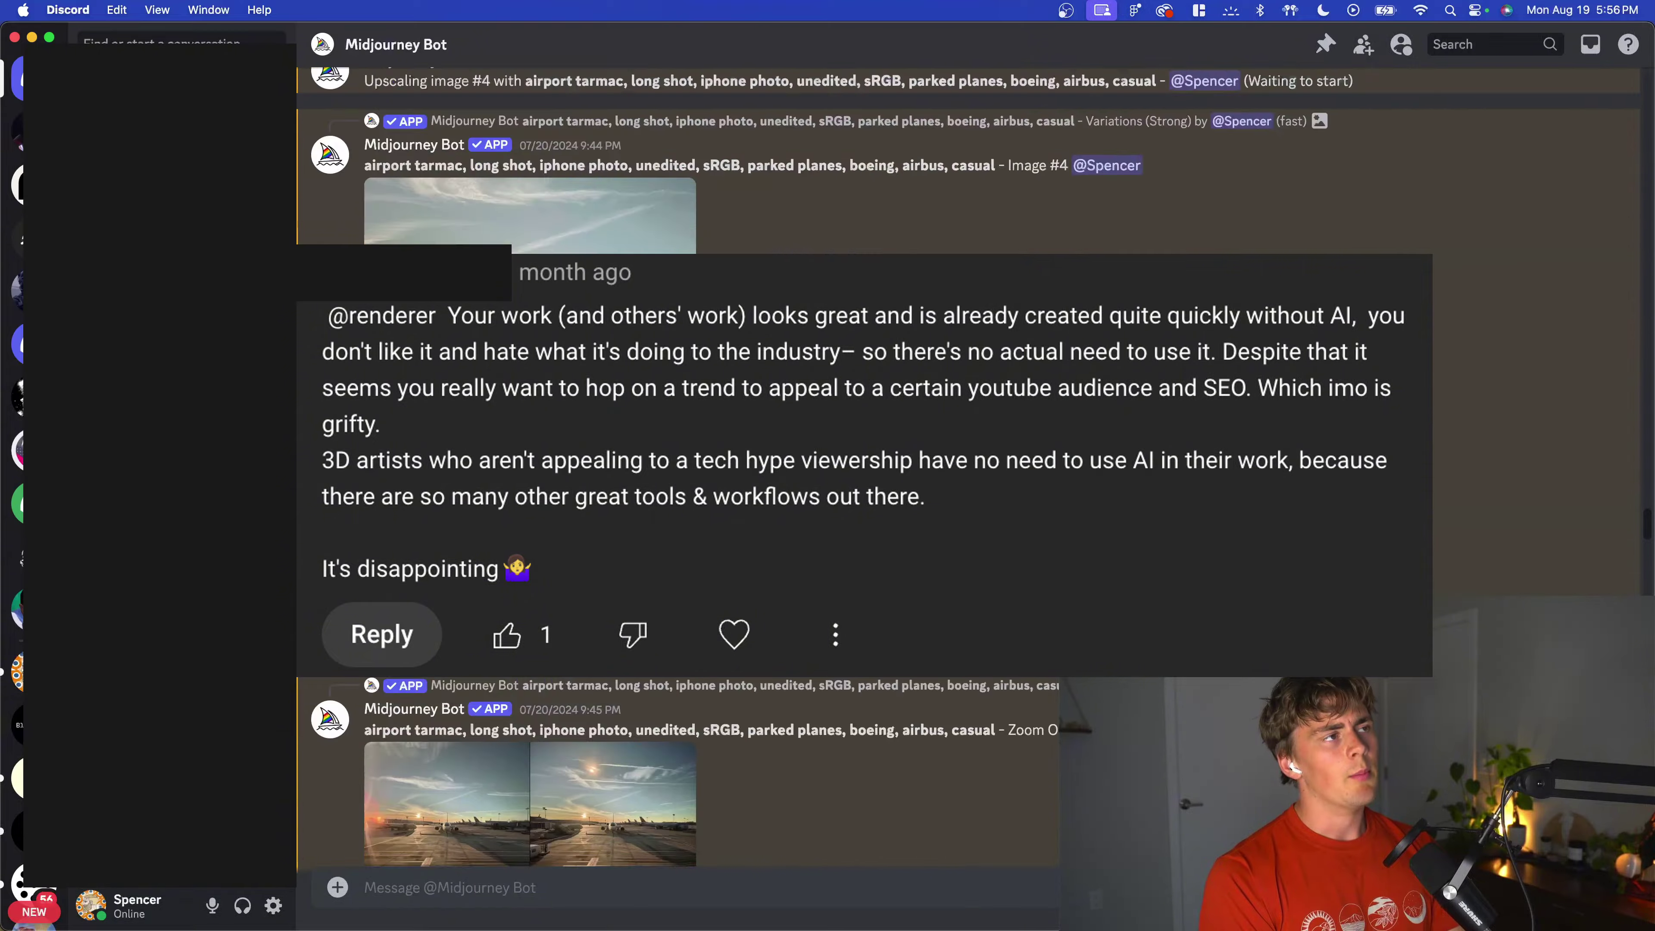
scroll(867, 463, up, 20)
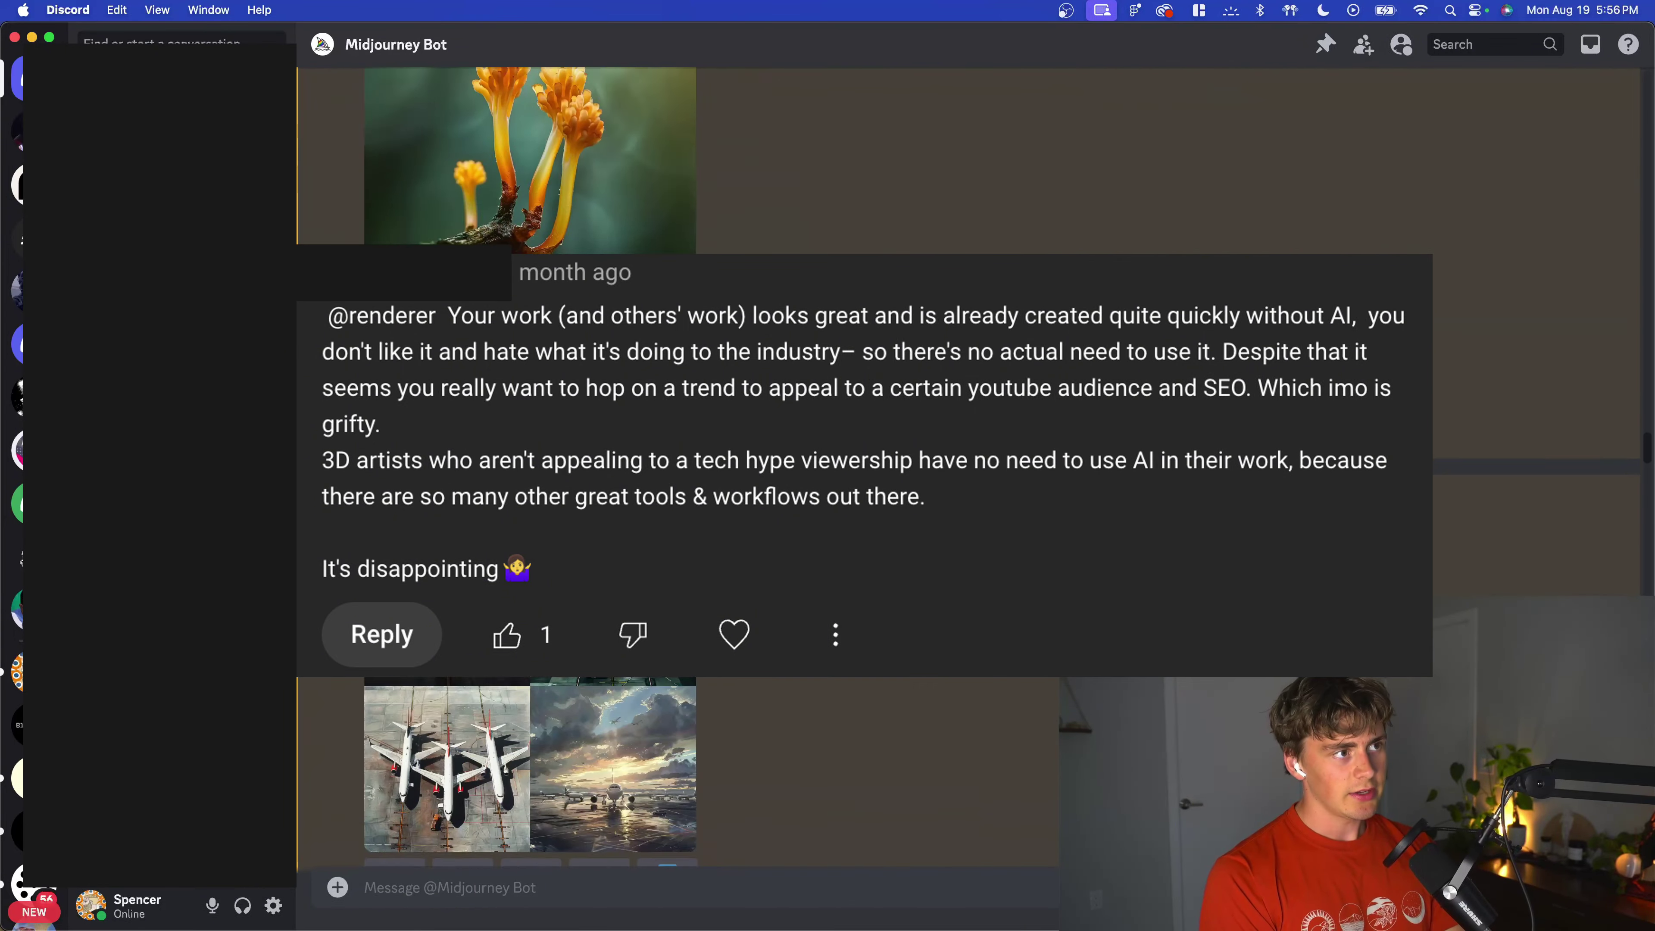
scroll(794, 453, up, 10)
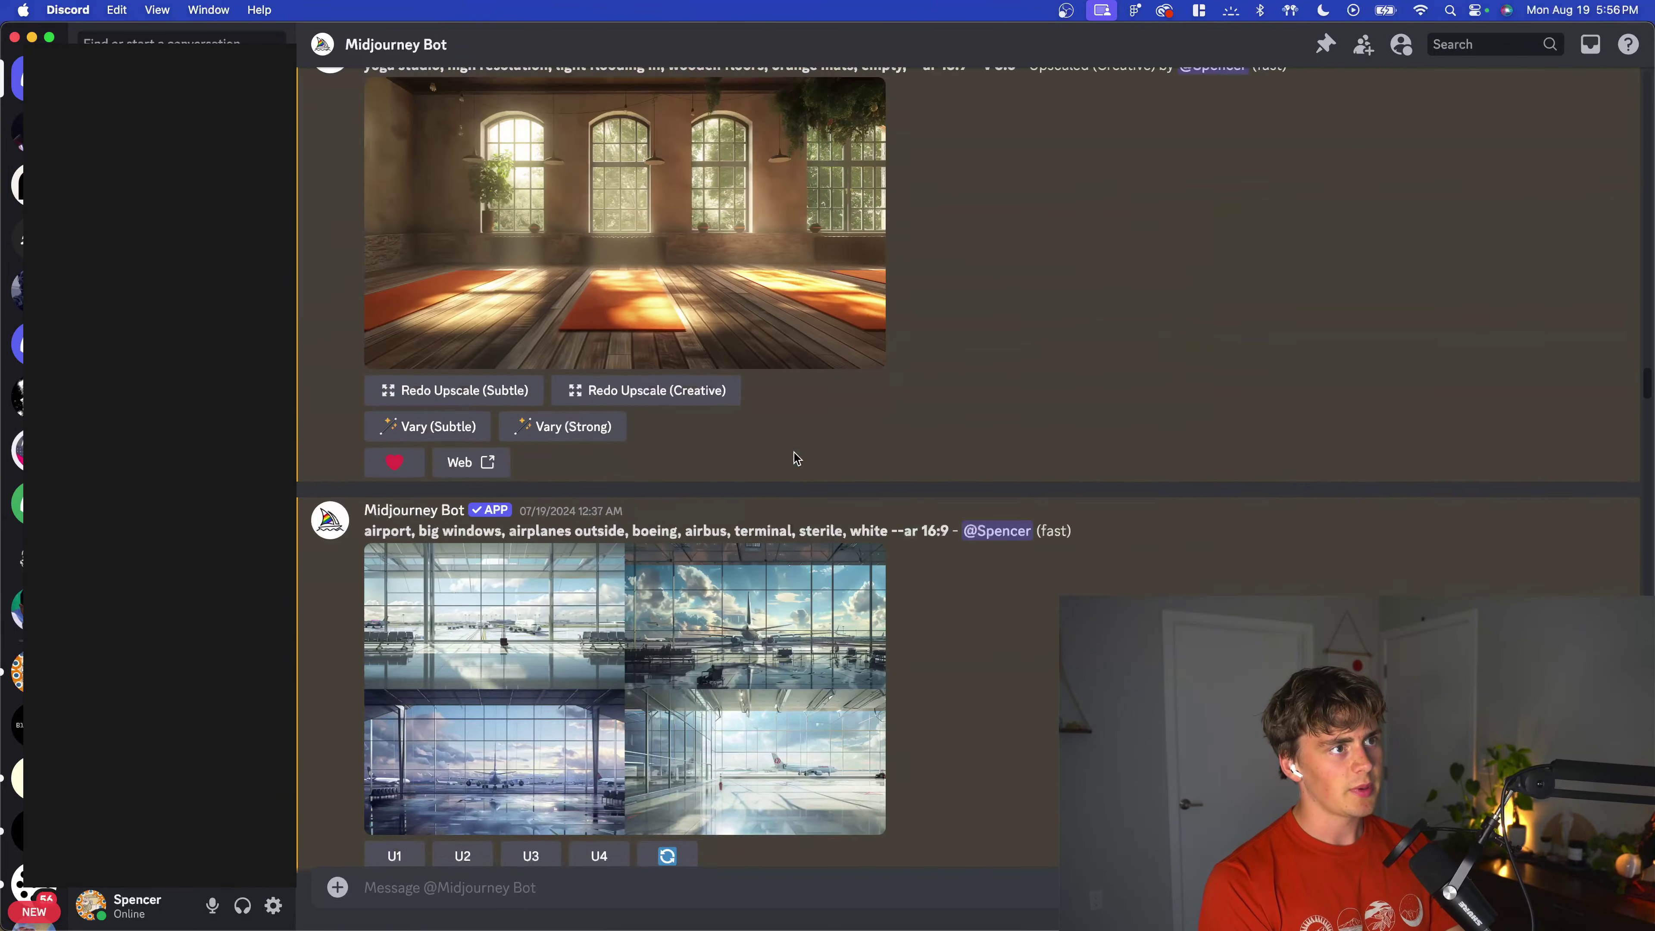
scroll(793, 453, up, 3)
click(726, 444)
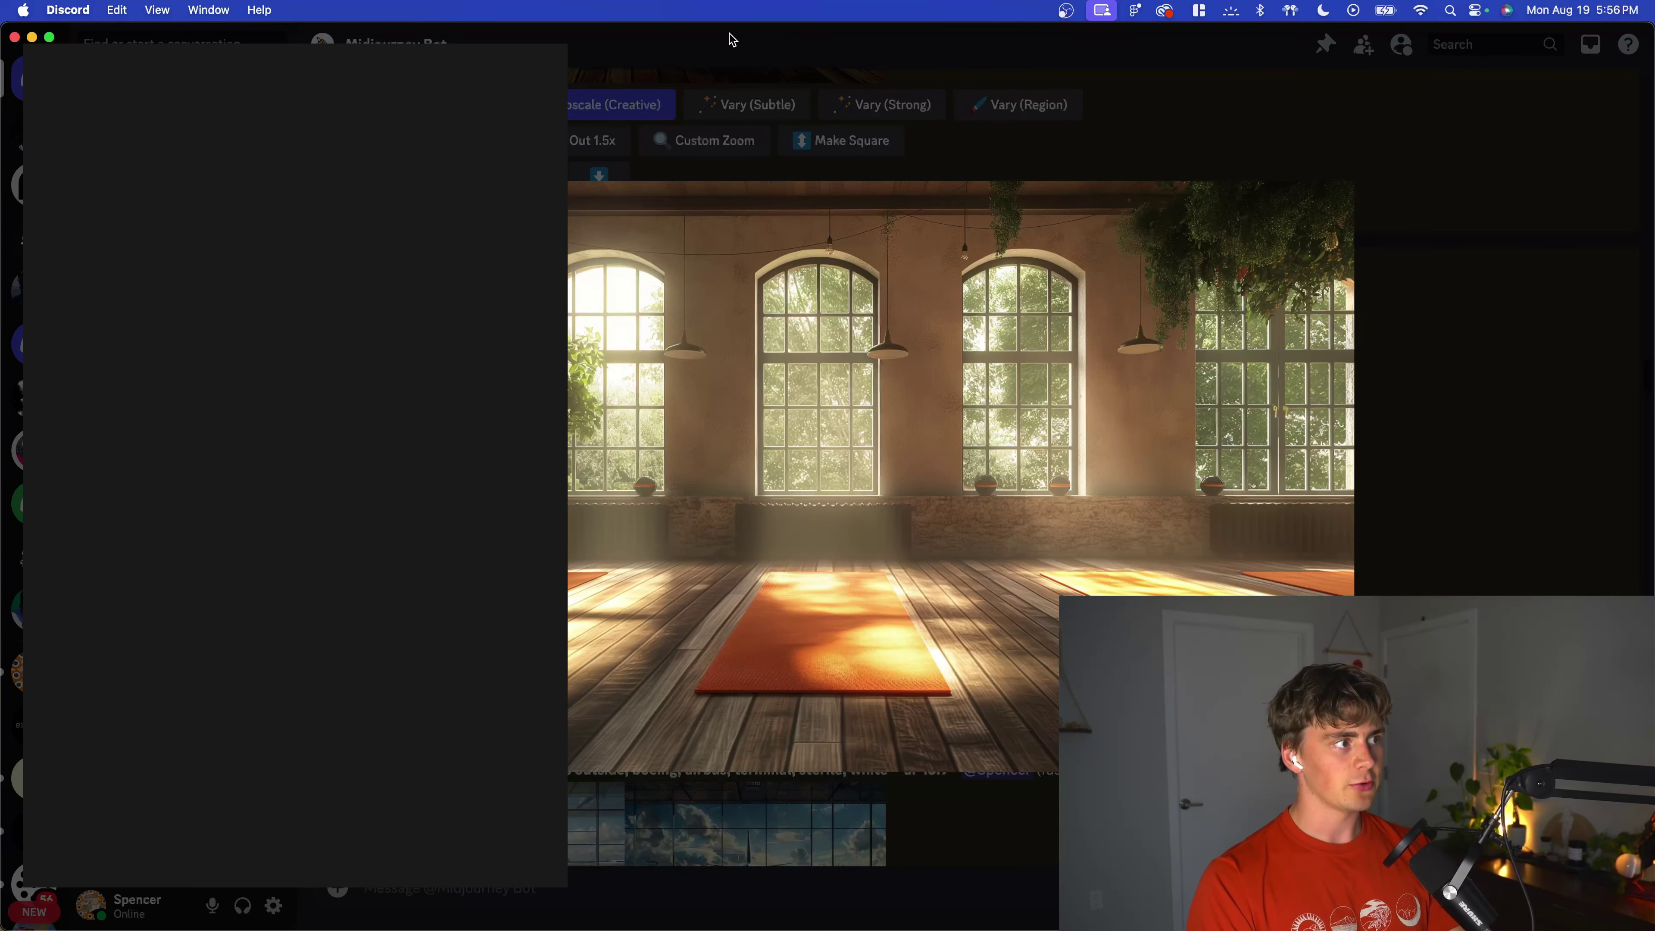
Close and reopen the enlarged yoga studio image, and move the Discord window away to return to Blender.
drag(728, 37, 683, 74)
key(Escape)
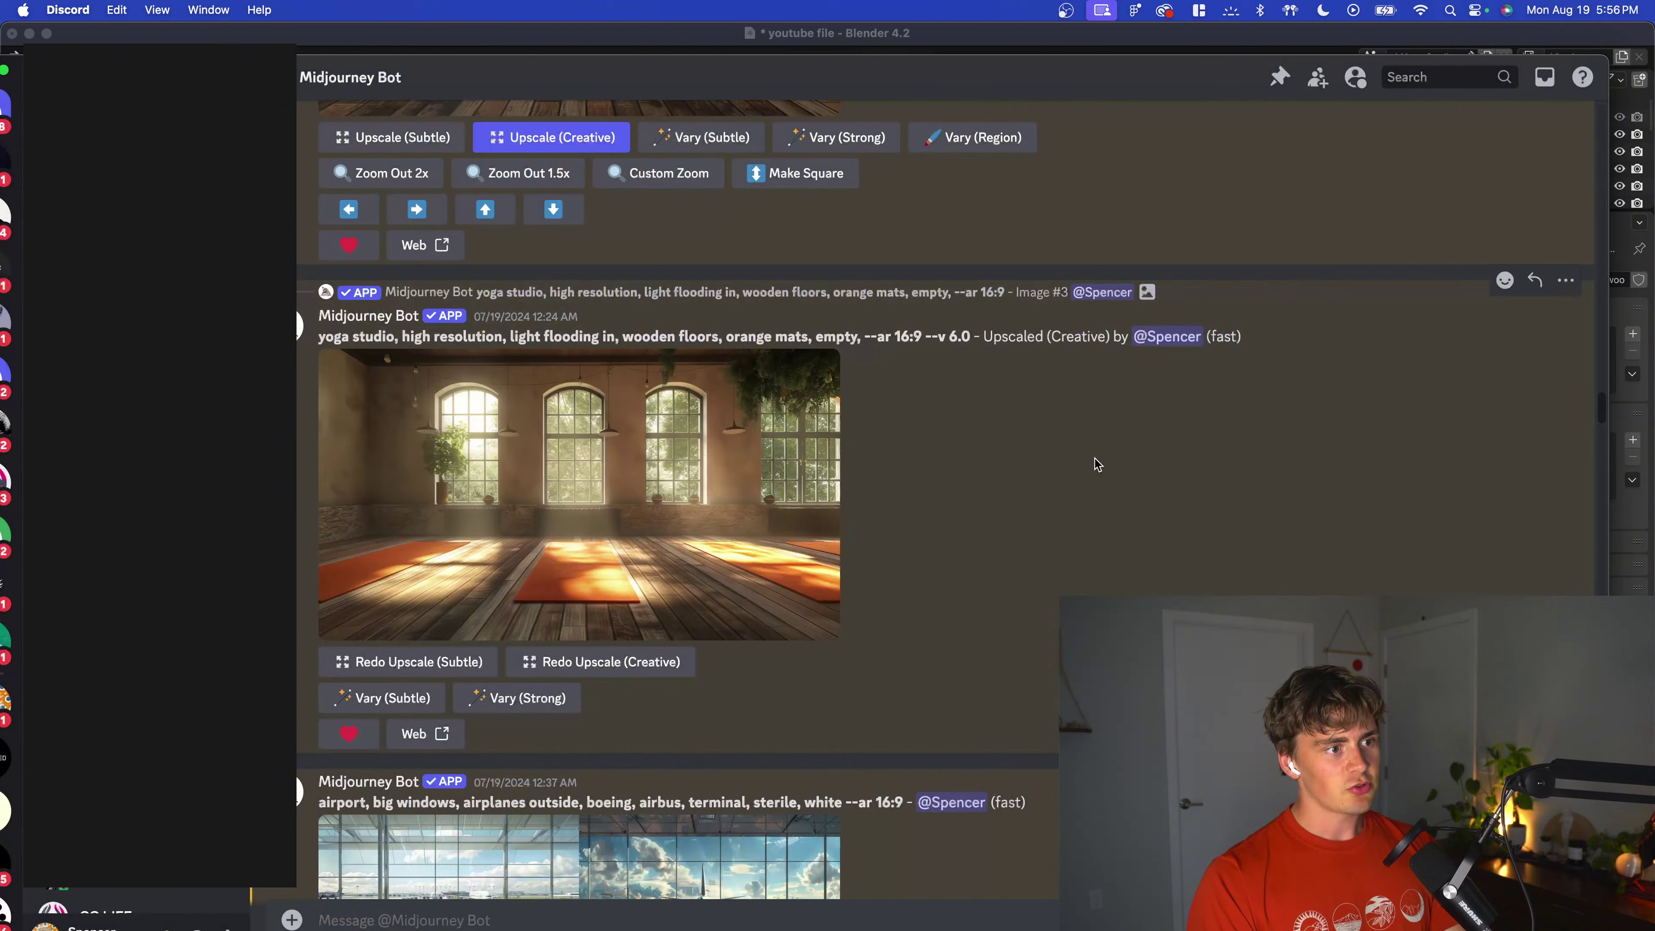
click(686, 499)
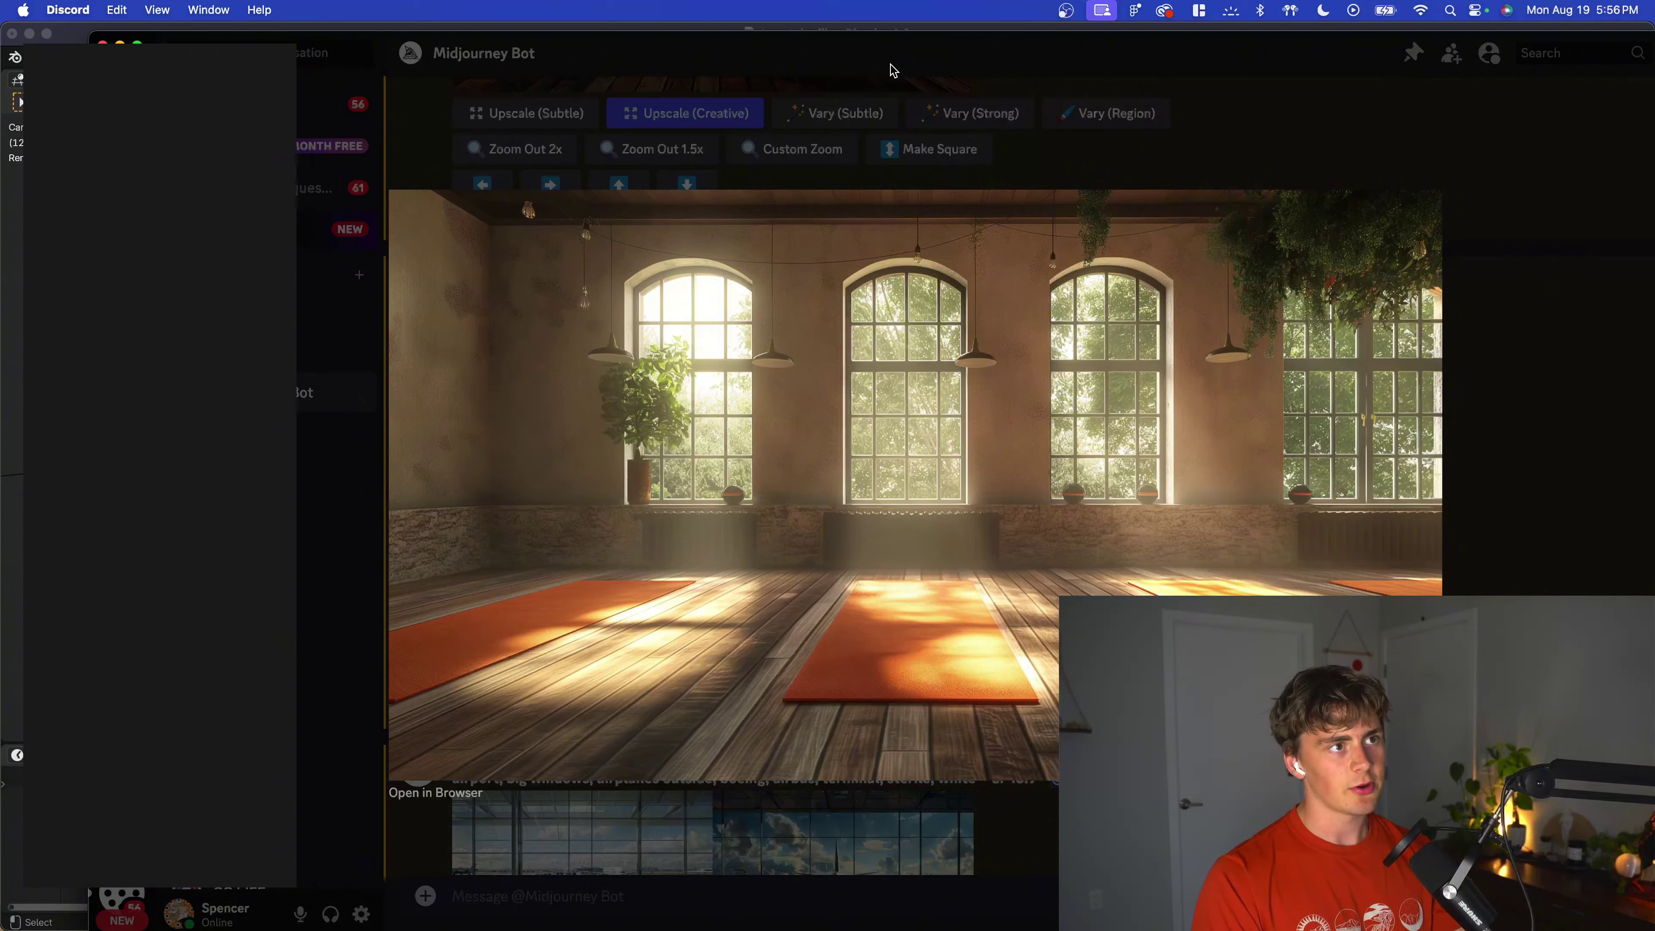
drag(889, 48, 828, 930)
click(683, 39)
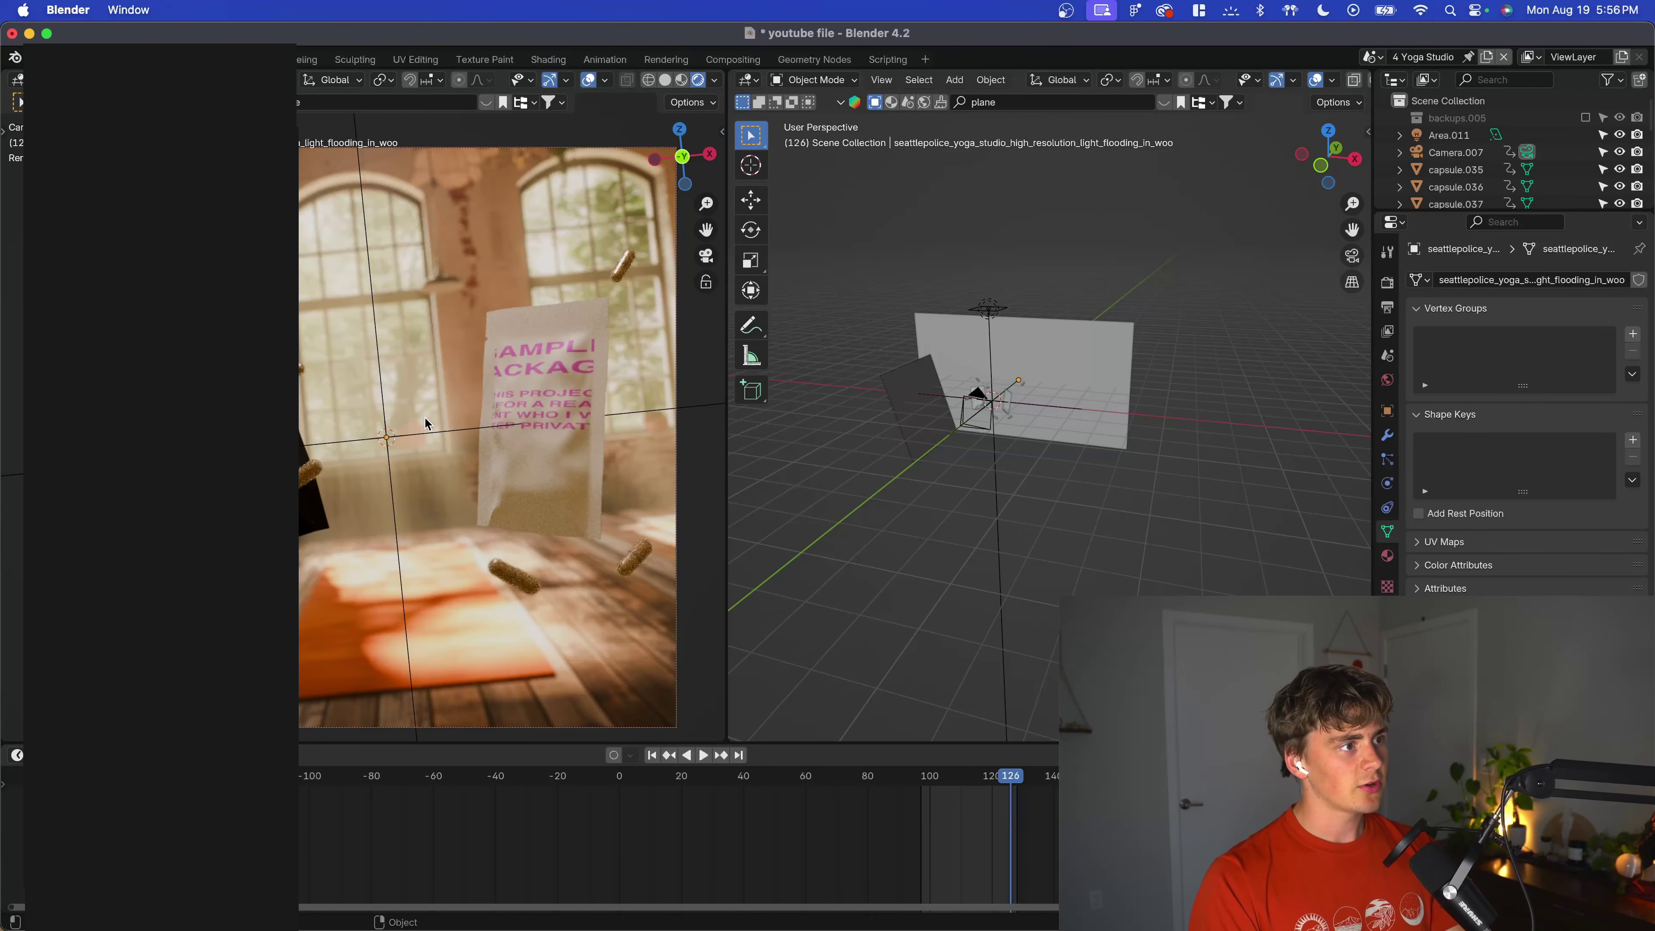
Select the yoga studio backdrop plane again for a closer look, and switch to the 5 Car scene.
scroll(964, 443, up, 5)
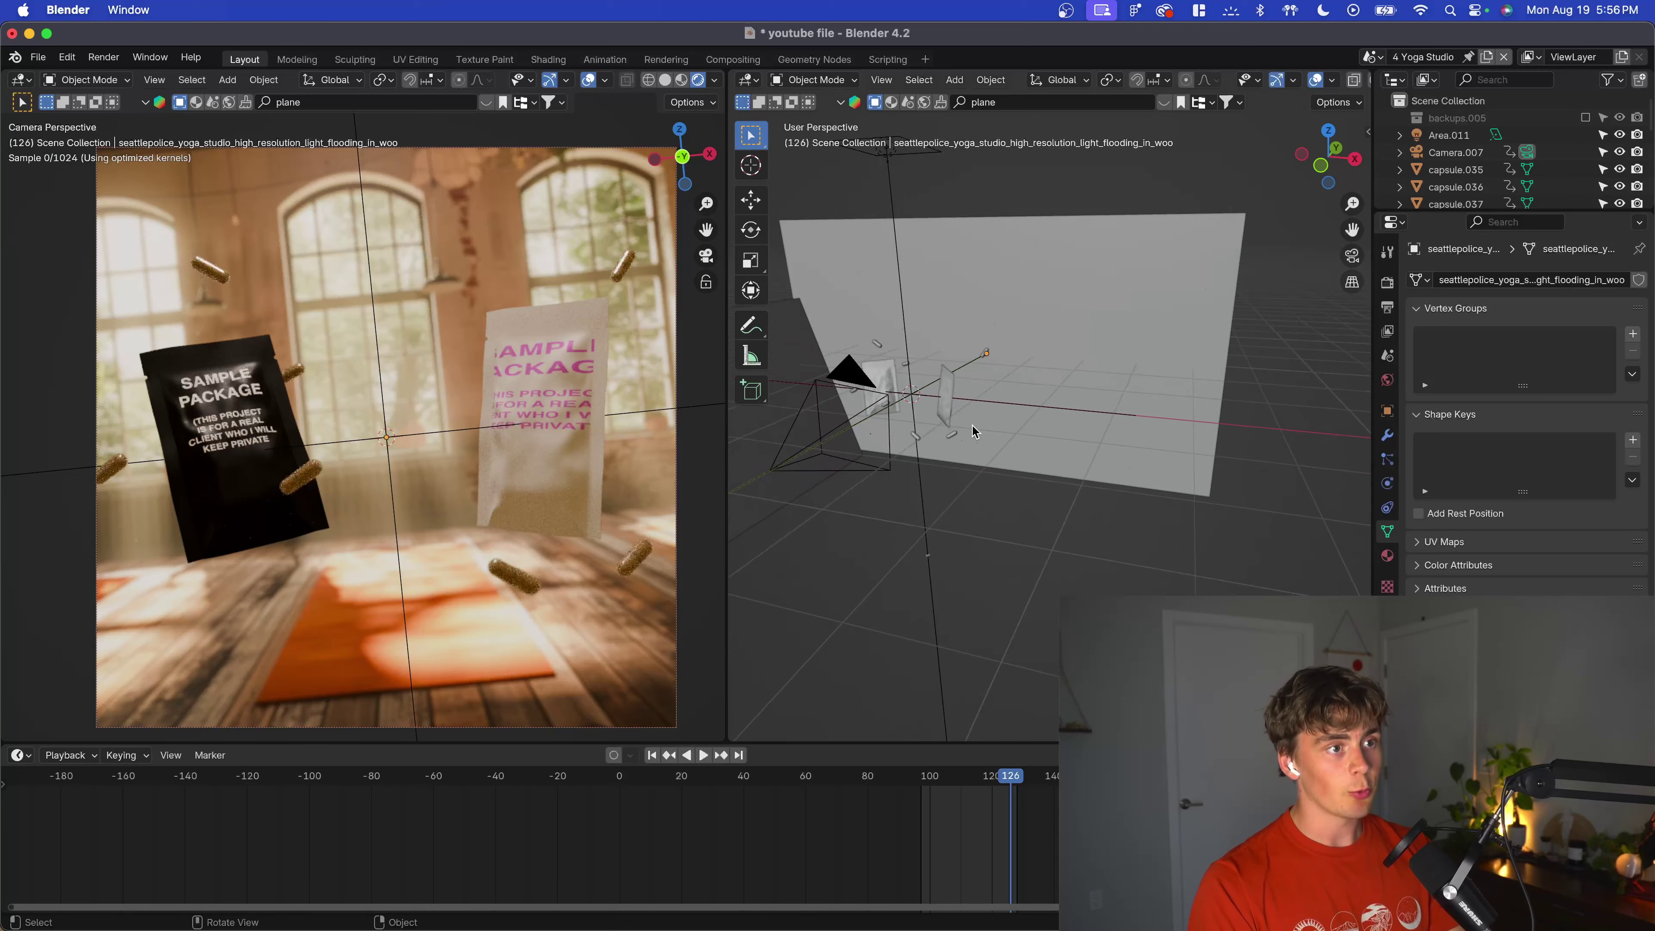
click(975, 464)
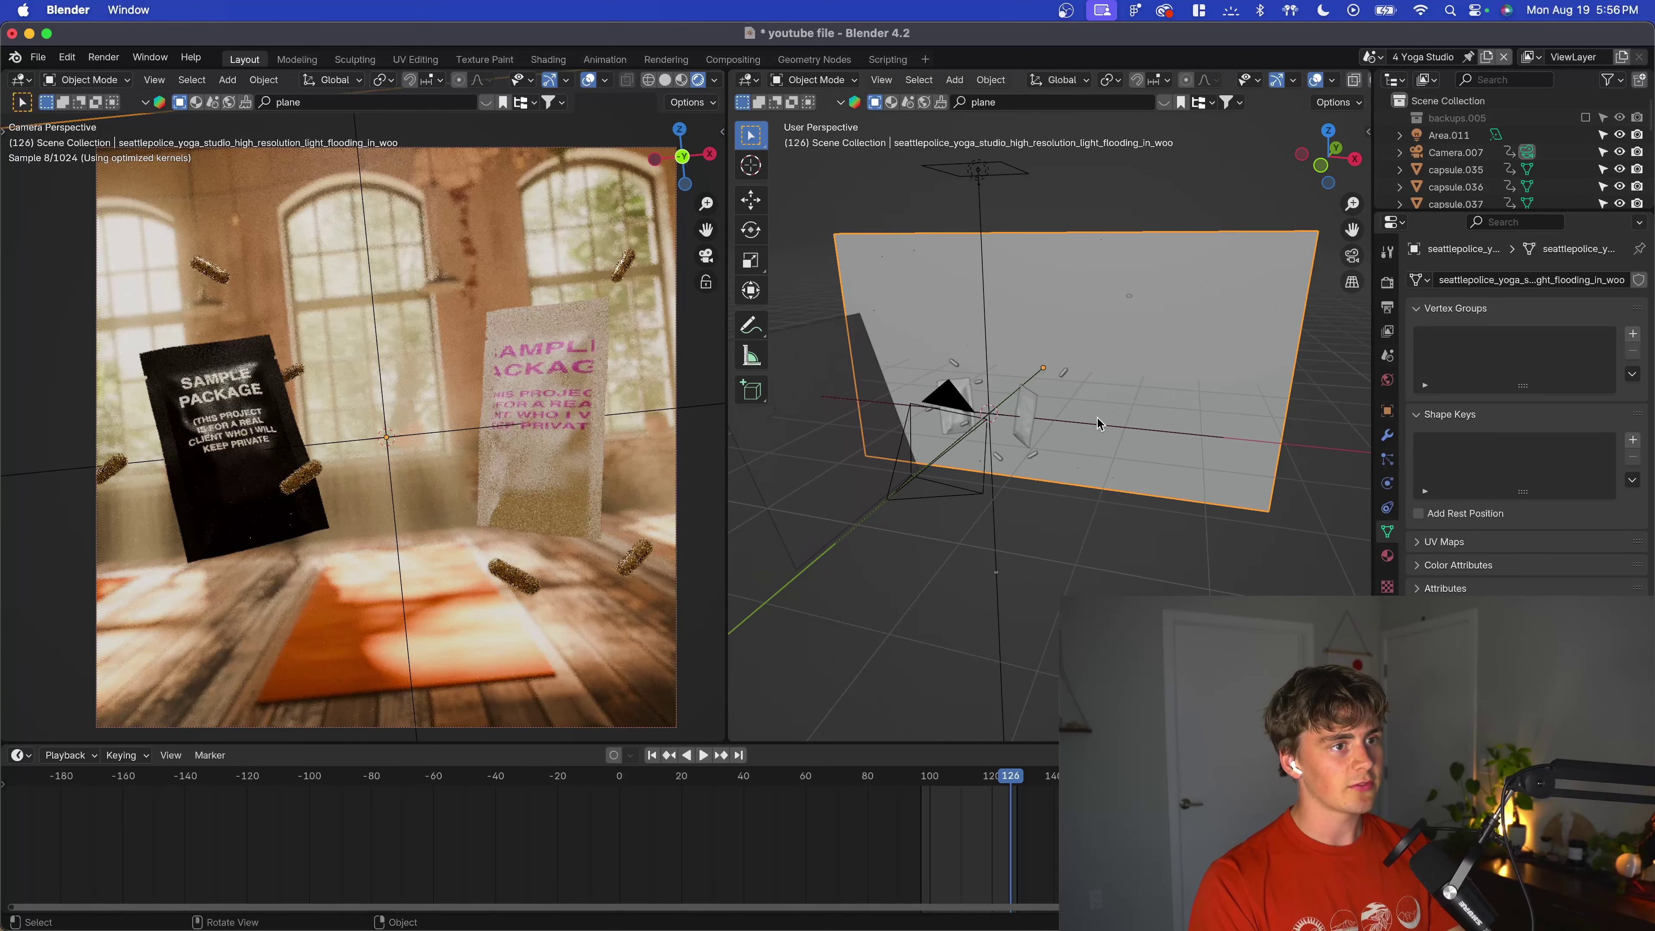
click(1013, 518)
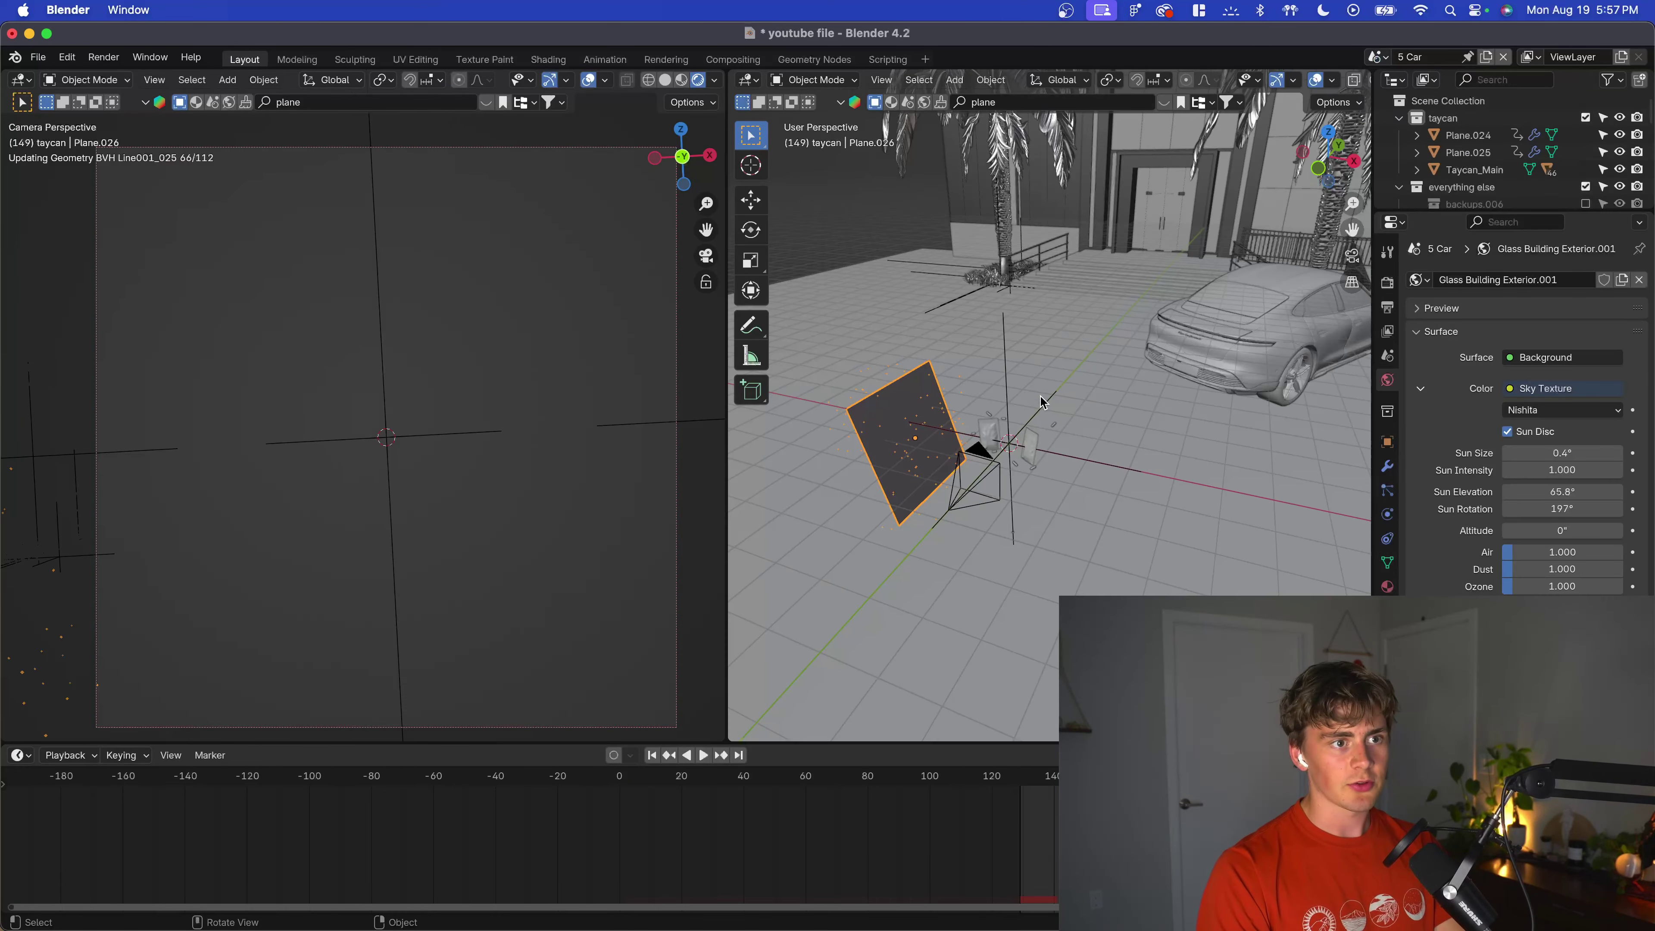
Select the Taycan_Main car and the office building in turn to examine the 5 Car scene's props.
scroll(1049, 437, down, 3)
middle_drag(1043, 445, 1095, 421)
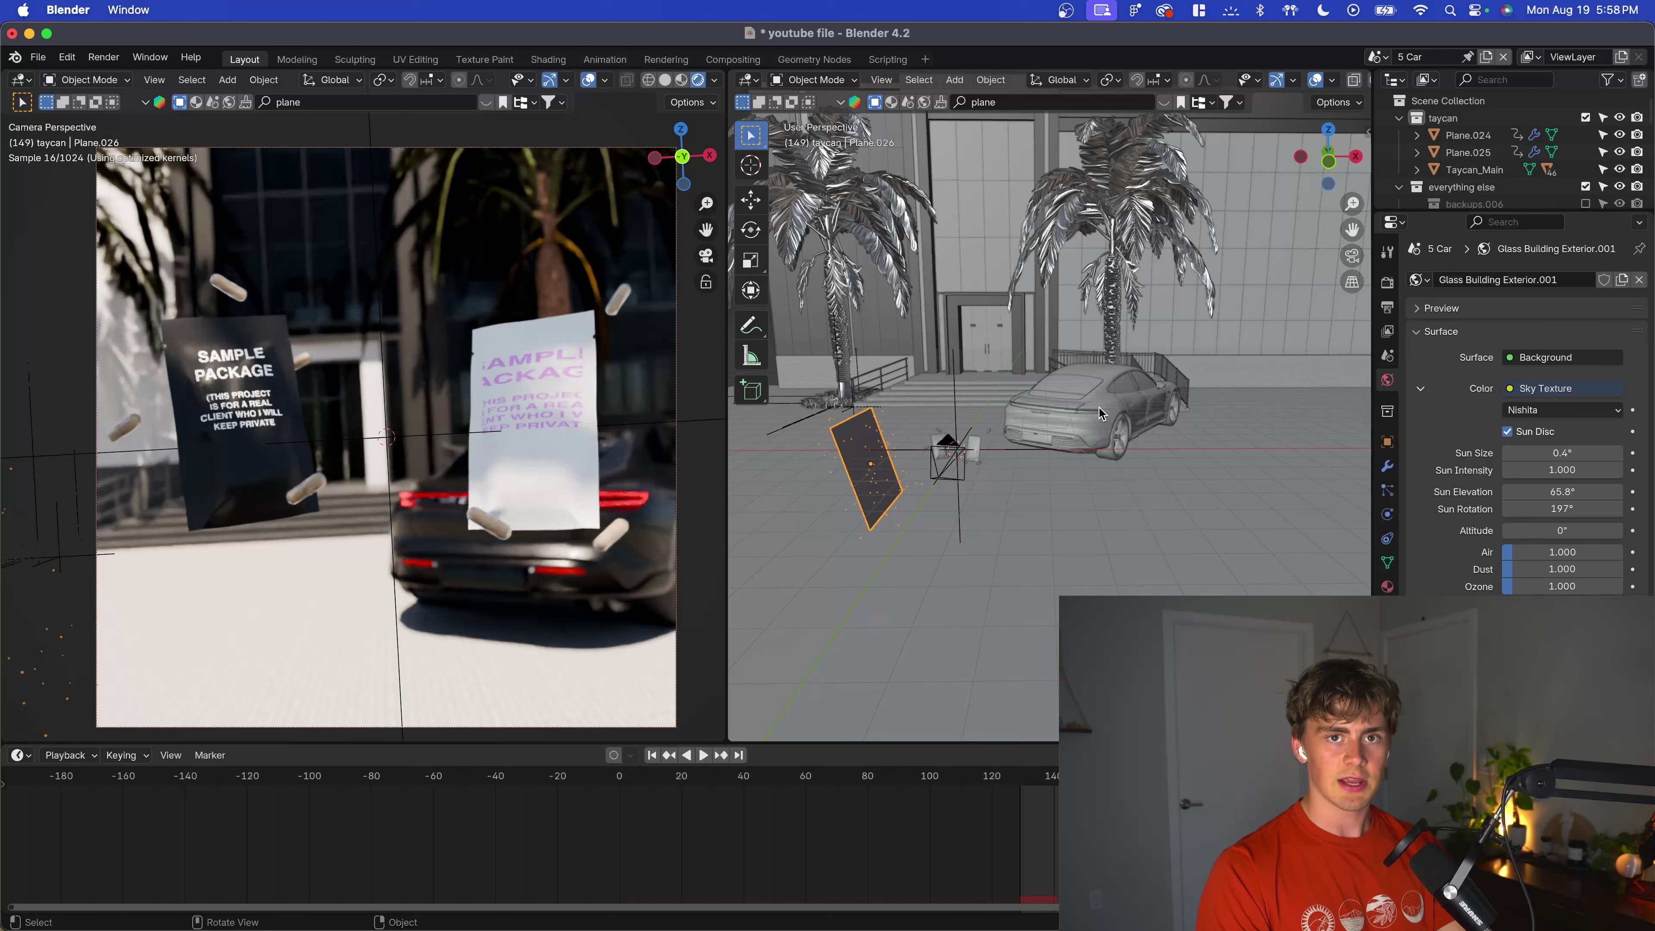
click(1108, 418)
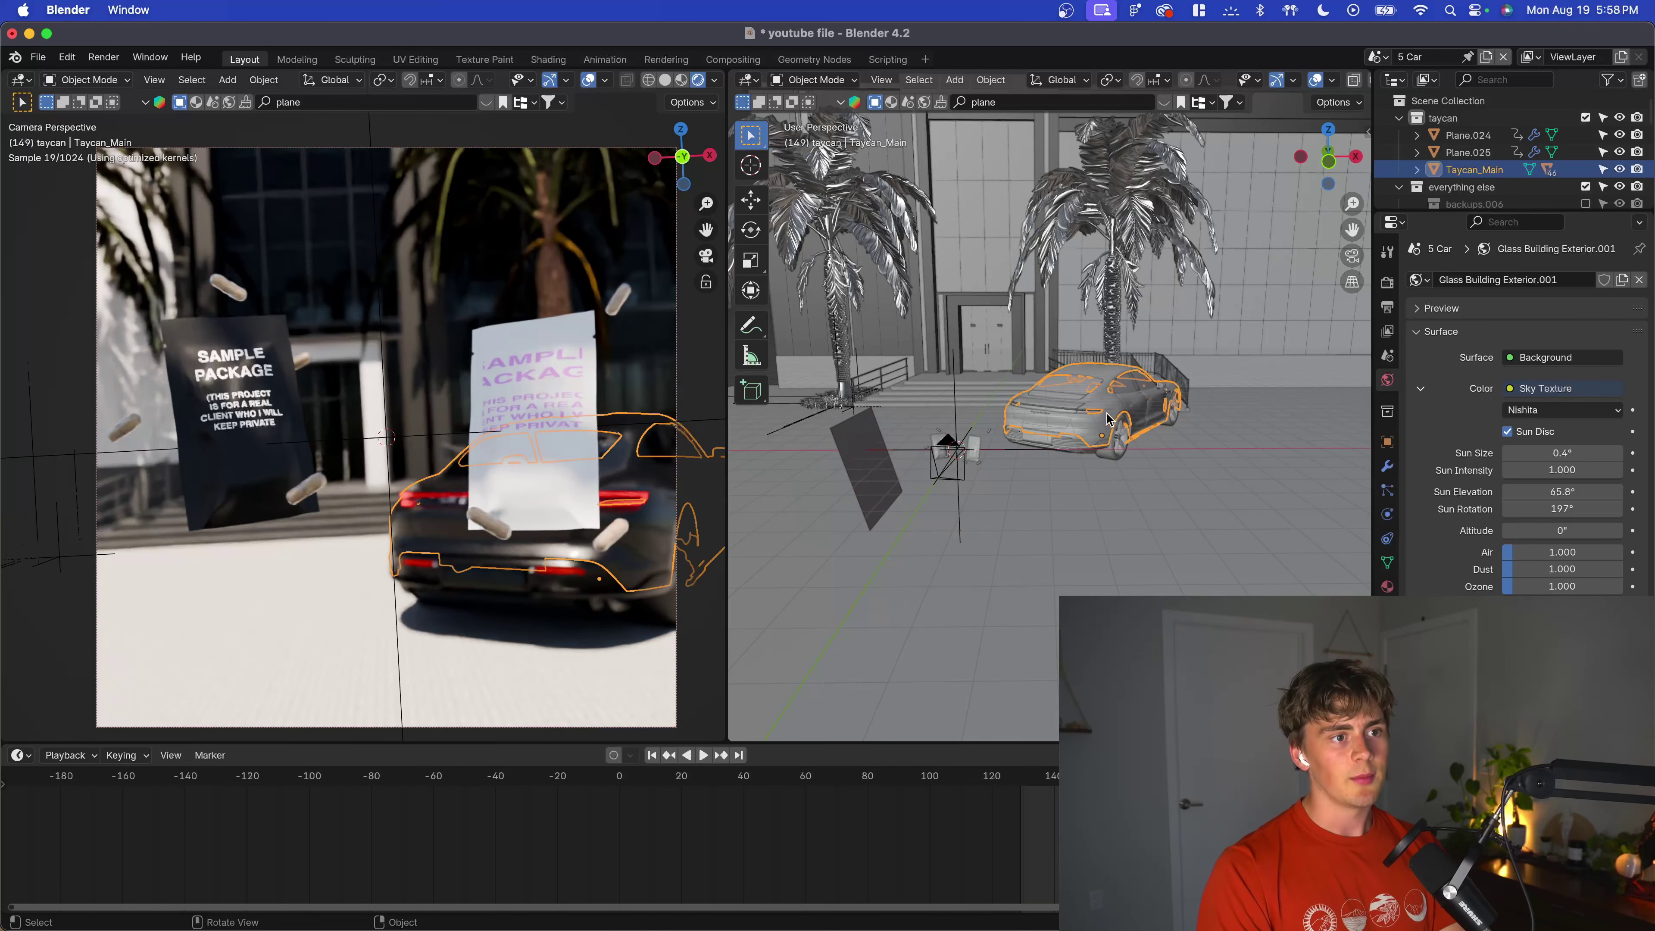
click(1311, 294)
scroll(1306, 290, down, 5)
click(1214, 176)
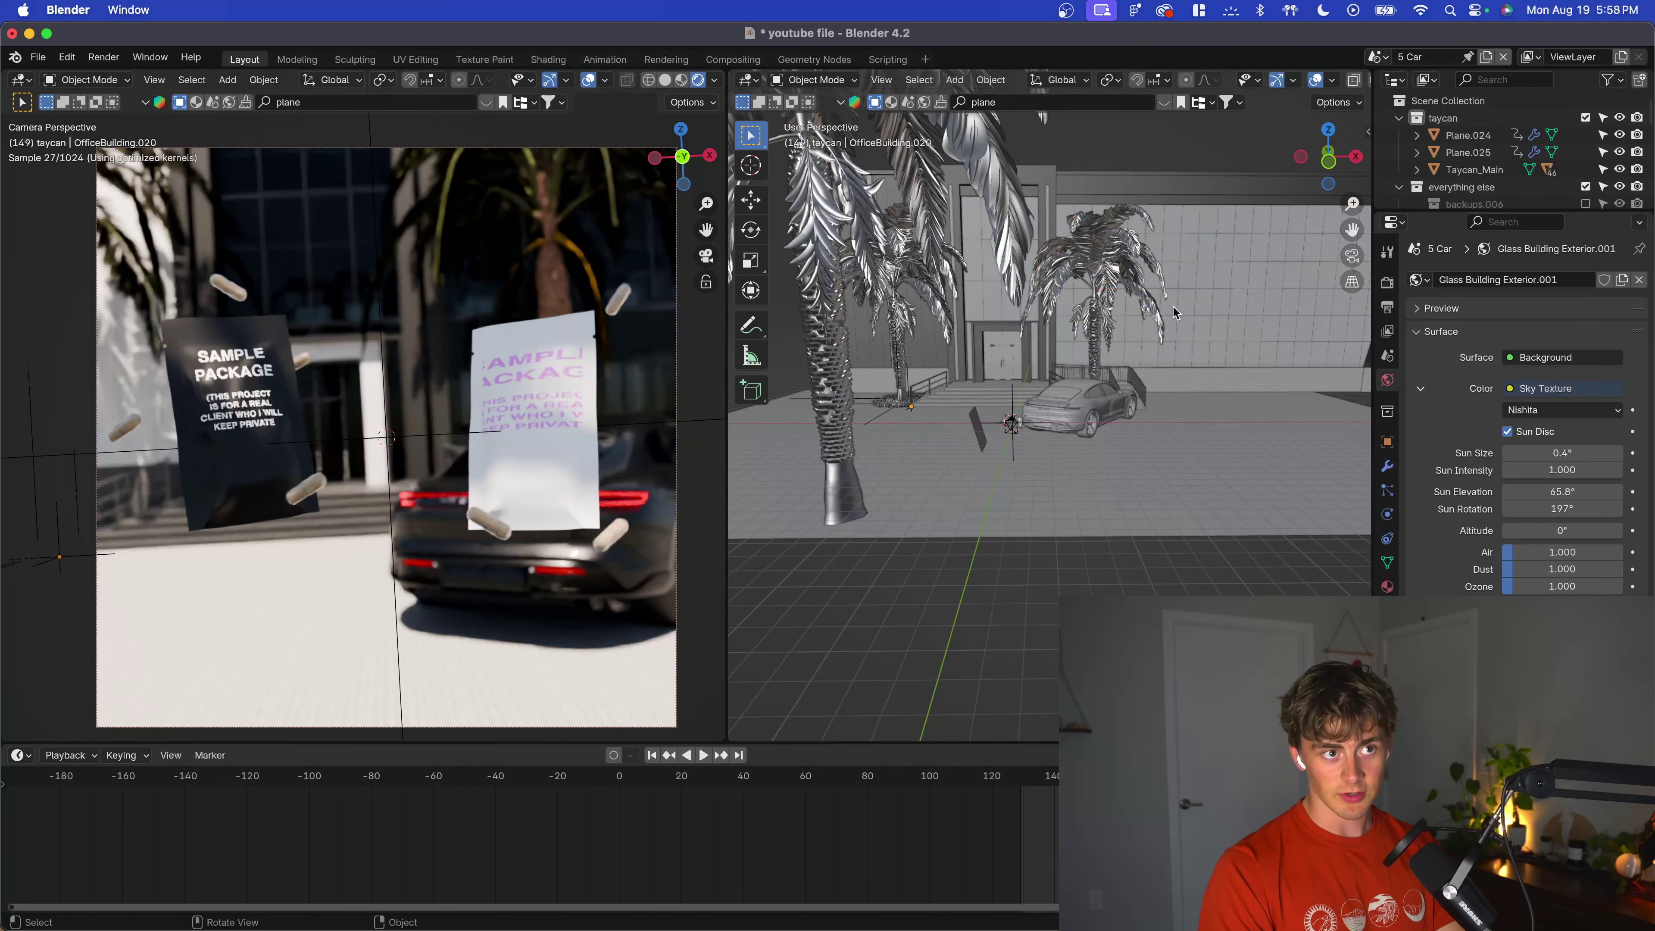
scroll(1080, 466, up, 4)
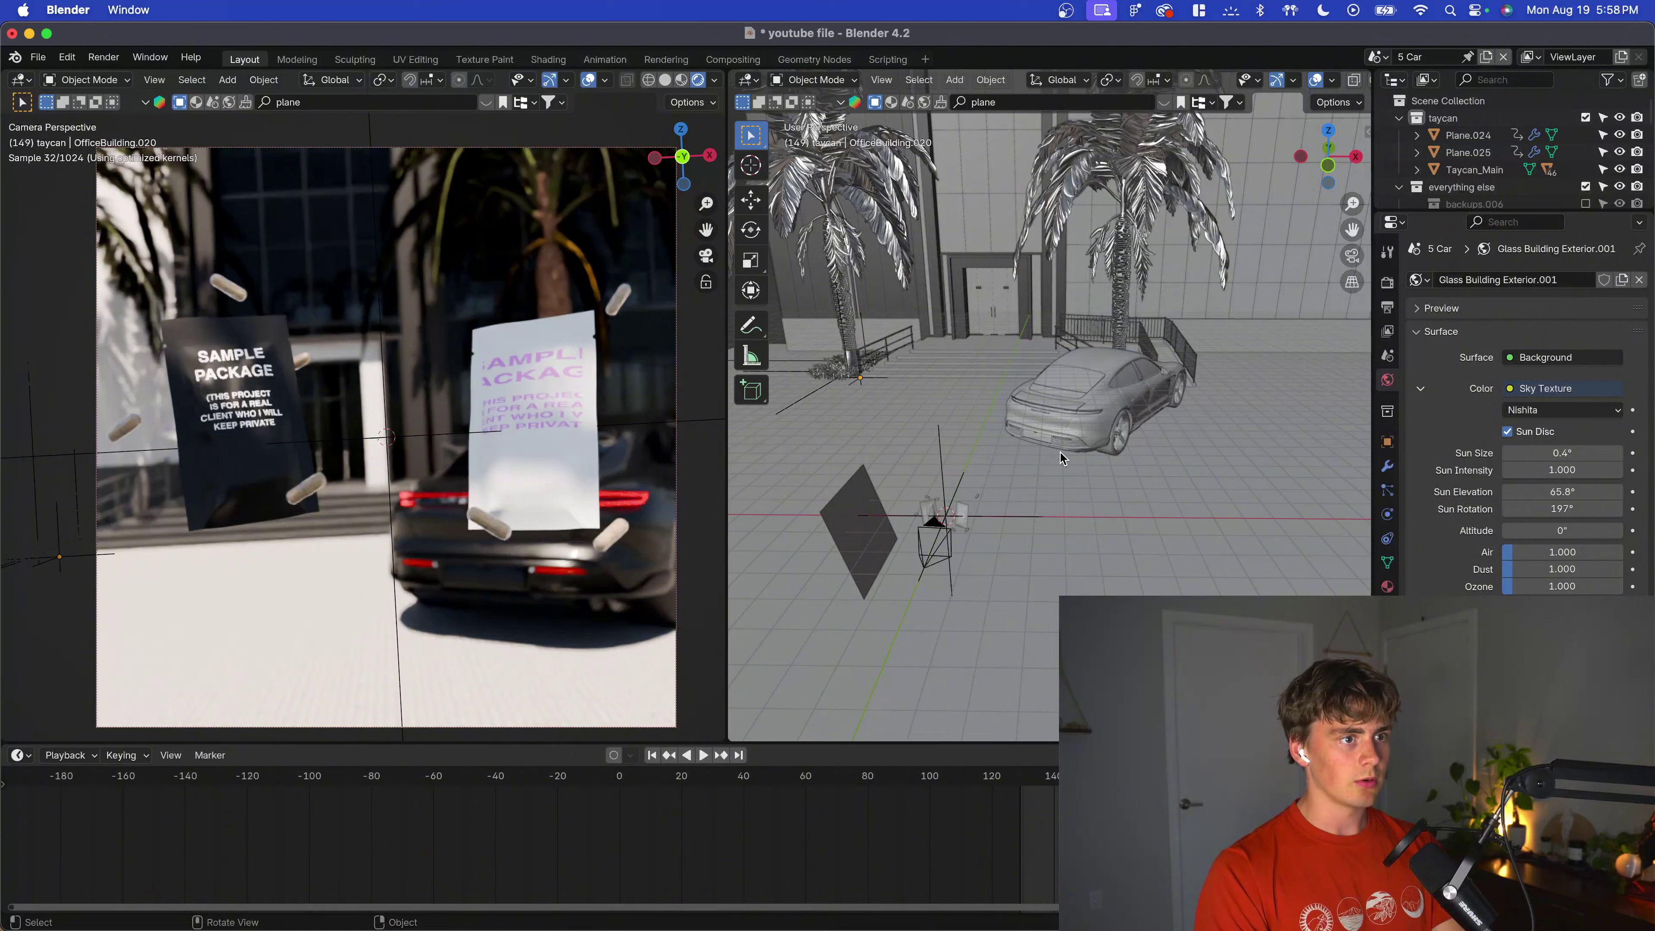
click(1028, 427)
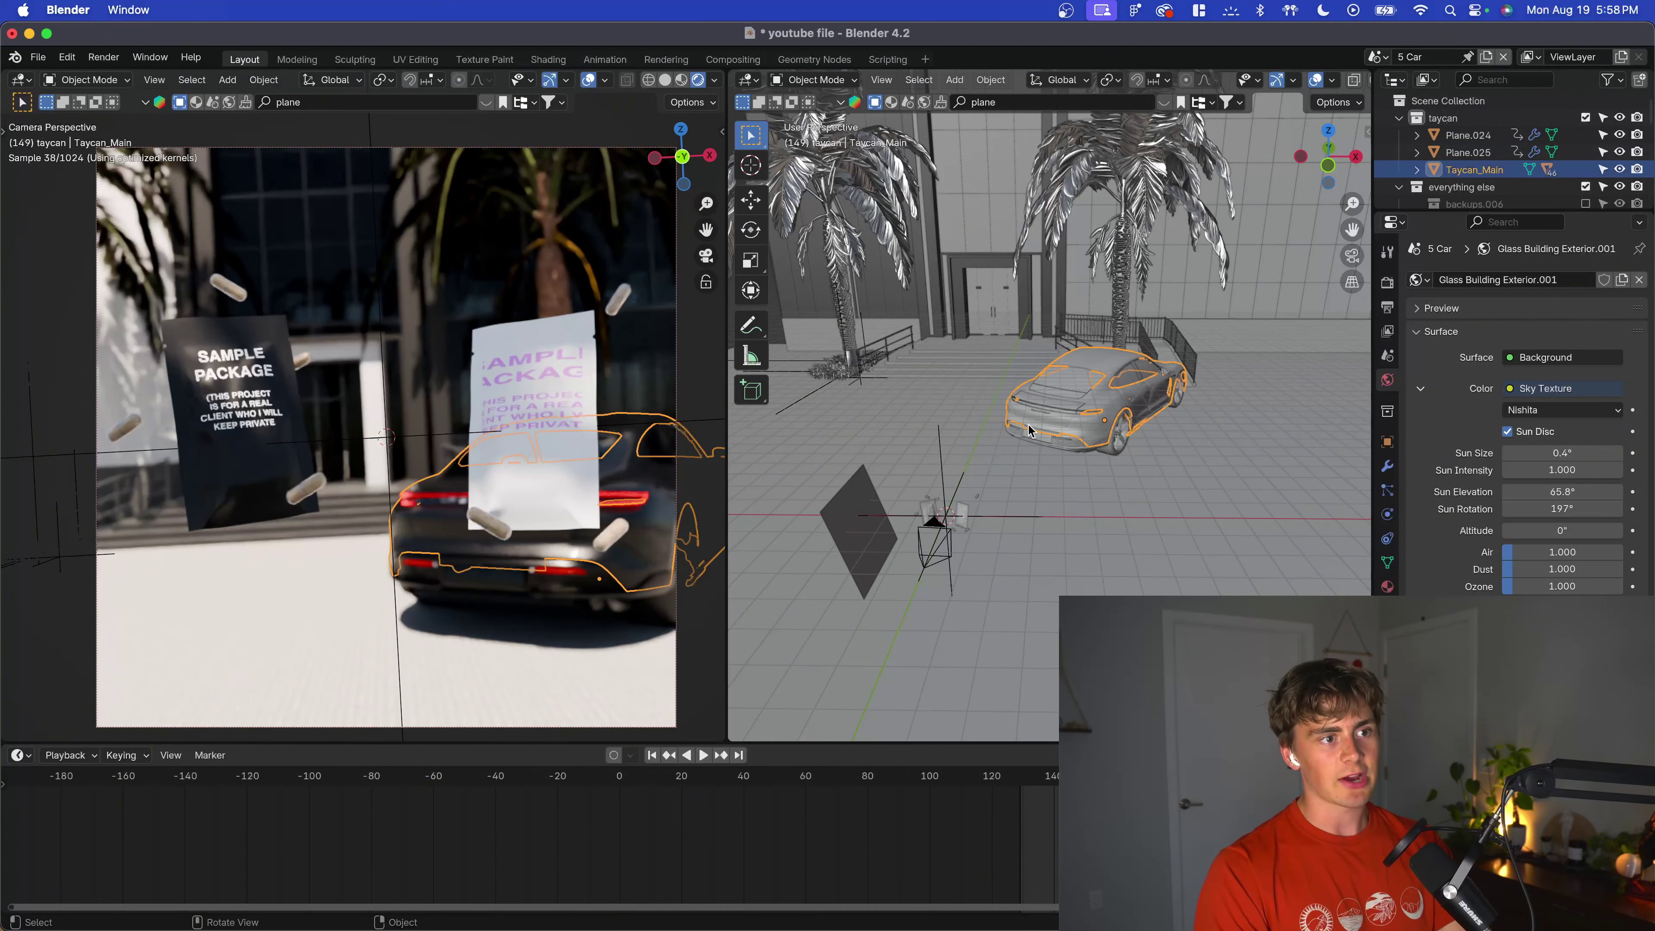
Deselect the car and examine the layout of the car, palm trees and building from several angles.
scroll(1135, 196, down, 4)
scroll(1131, 149, down, 3)
middle_drag(1151, 213, 978, 378)
click(1154, 127)
scroll(1057, 349, up, 4)
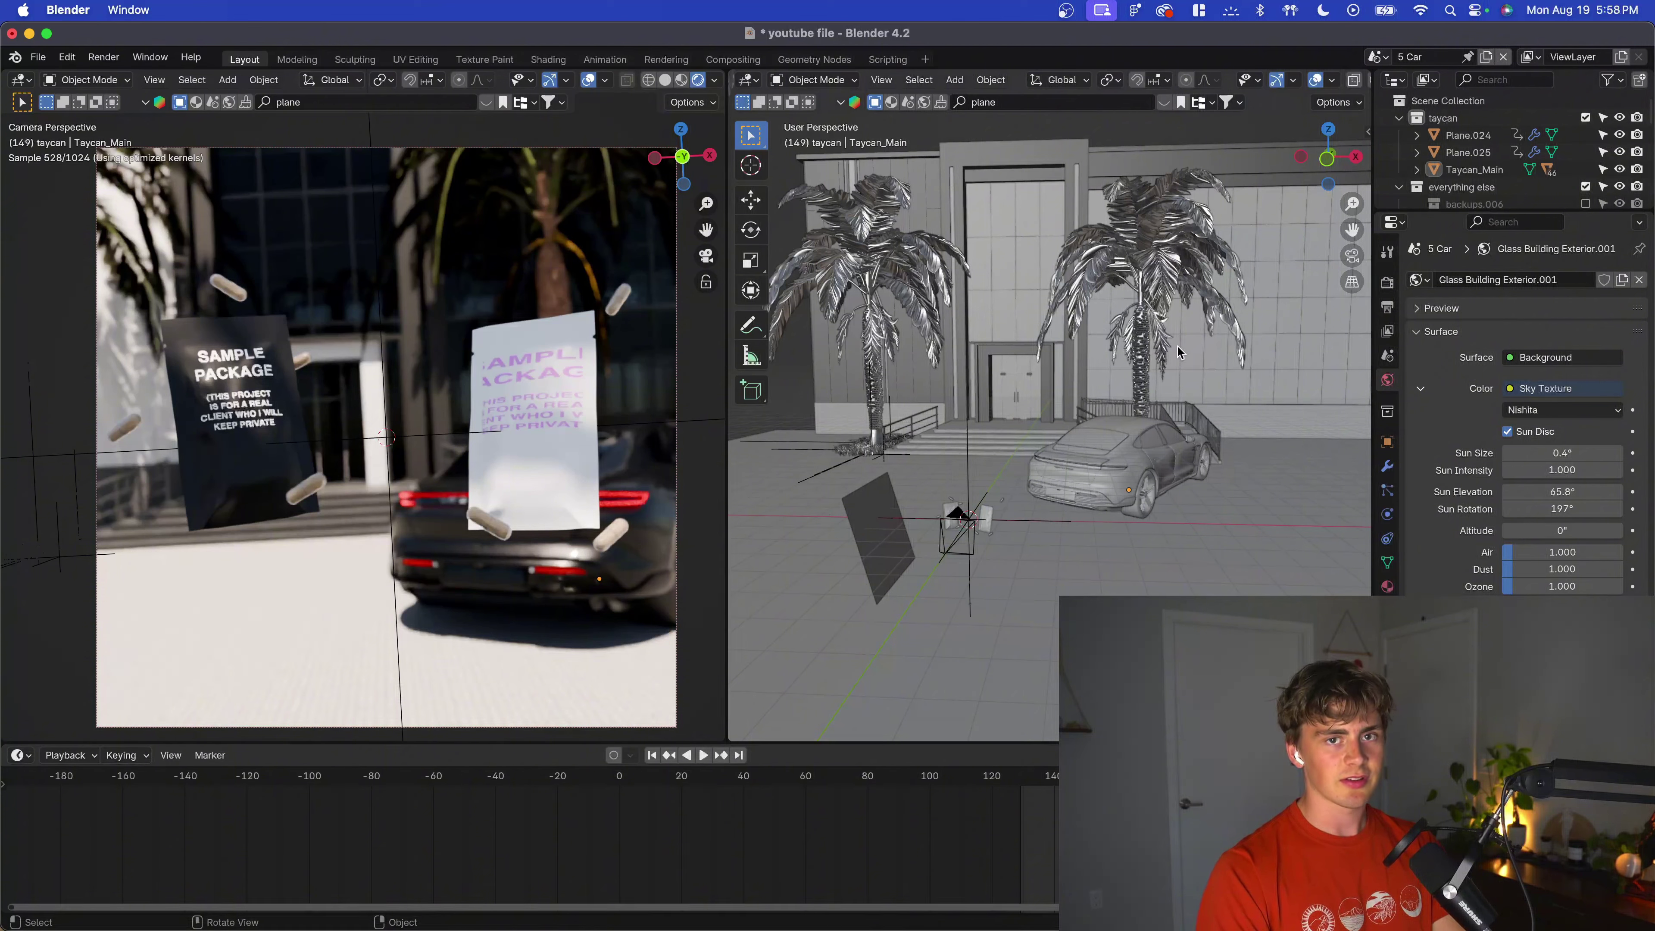
scroll(1082, 335, down, 3)
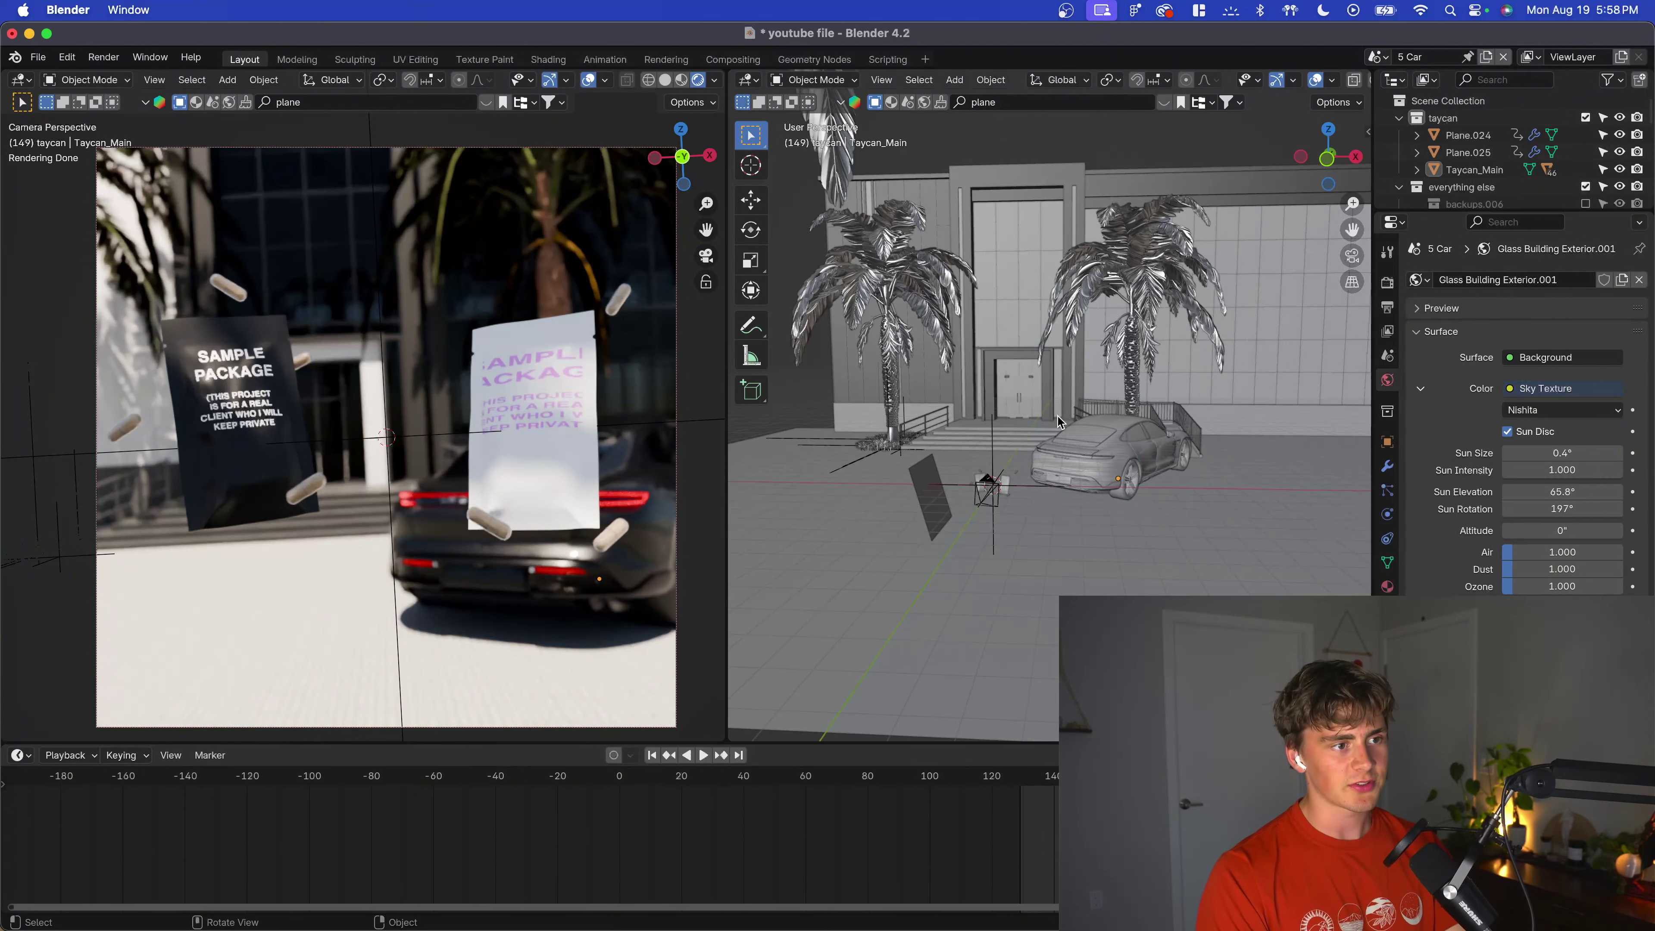
middle_drag(1082, 335, 1068, 391)
shift+middle_drag(1059, 492, 1054, 440)
scroll(1054, 440, up, 5)
scroll(1053, 440, down, 6)
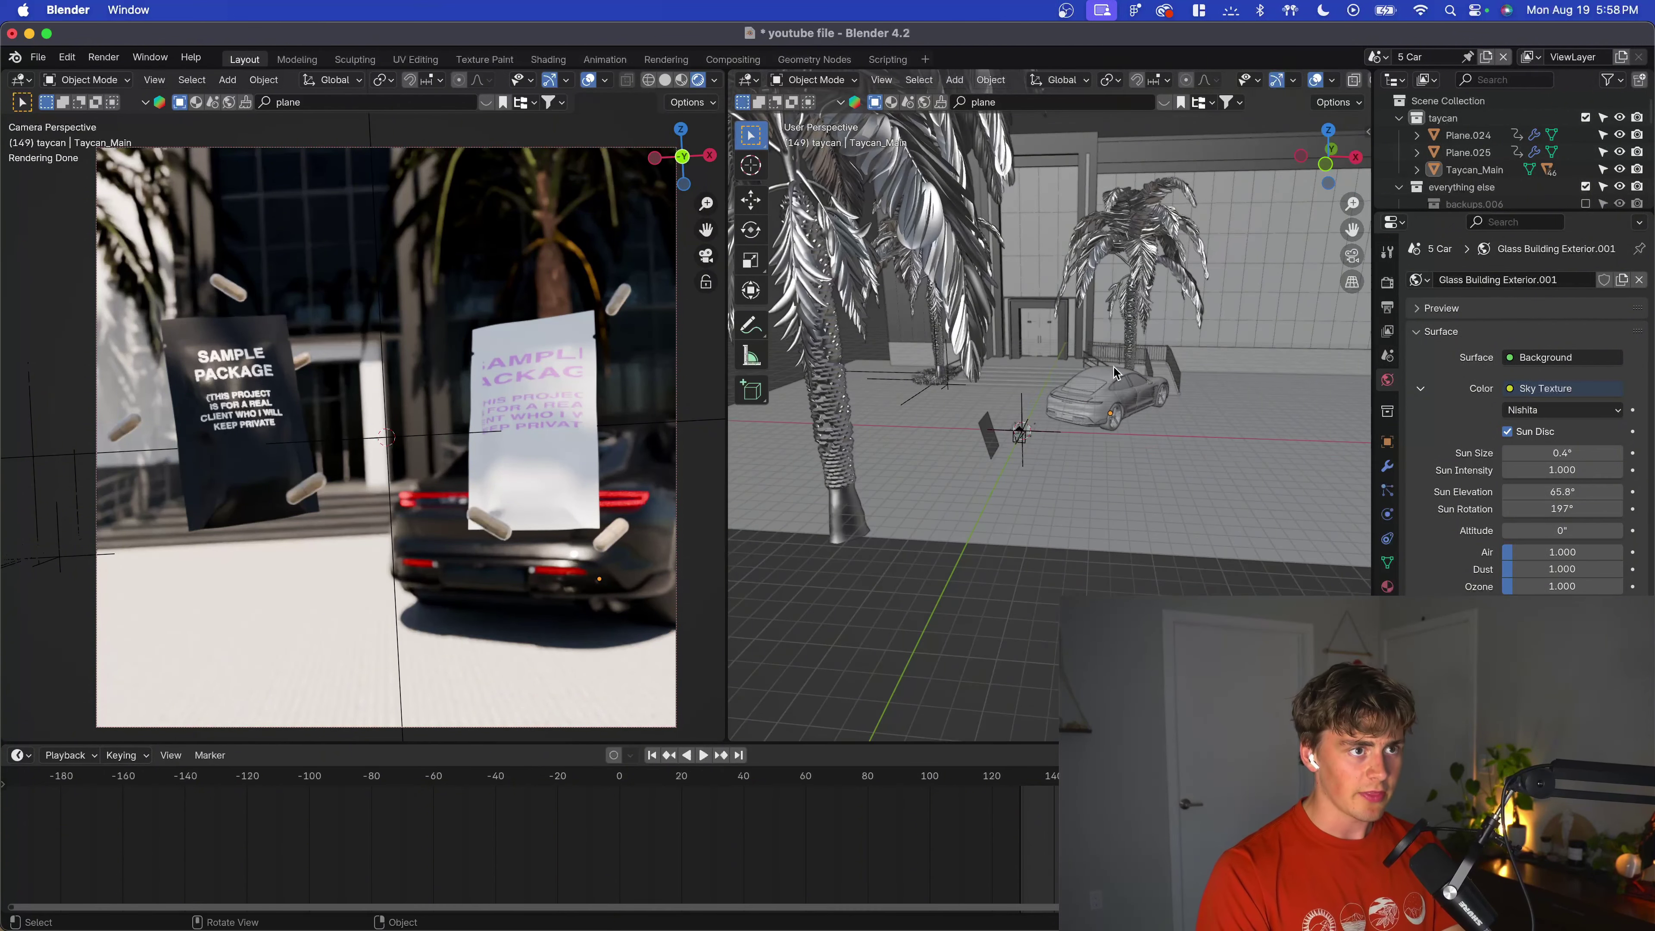
View the whole car set from above and select the office building's glass facade.
click(1133, 320)
scroll(1136, 319, down, 6)
middle_drag(1173, 313, 1128, 426)
click(1142, 332)
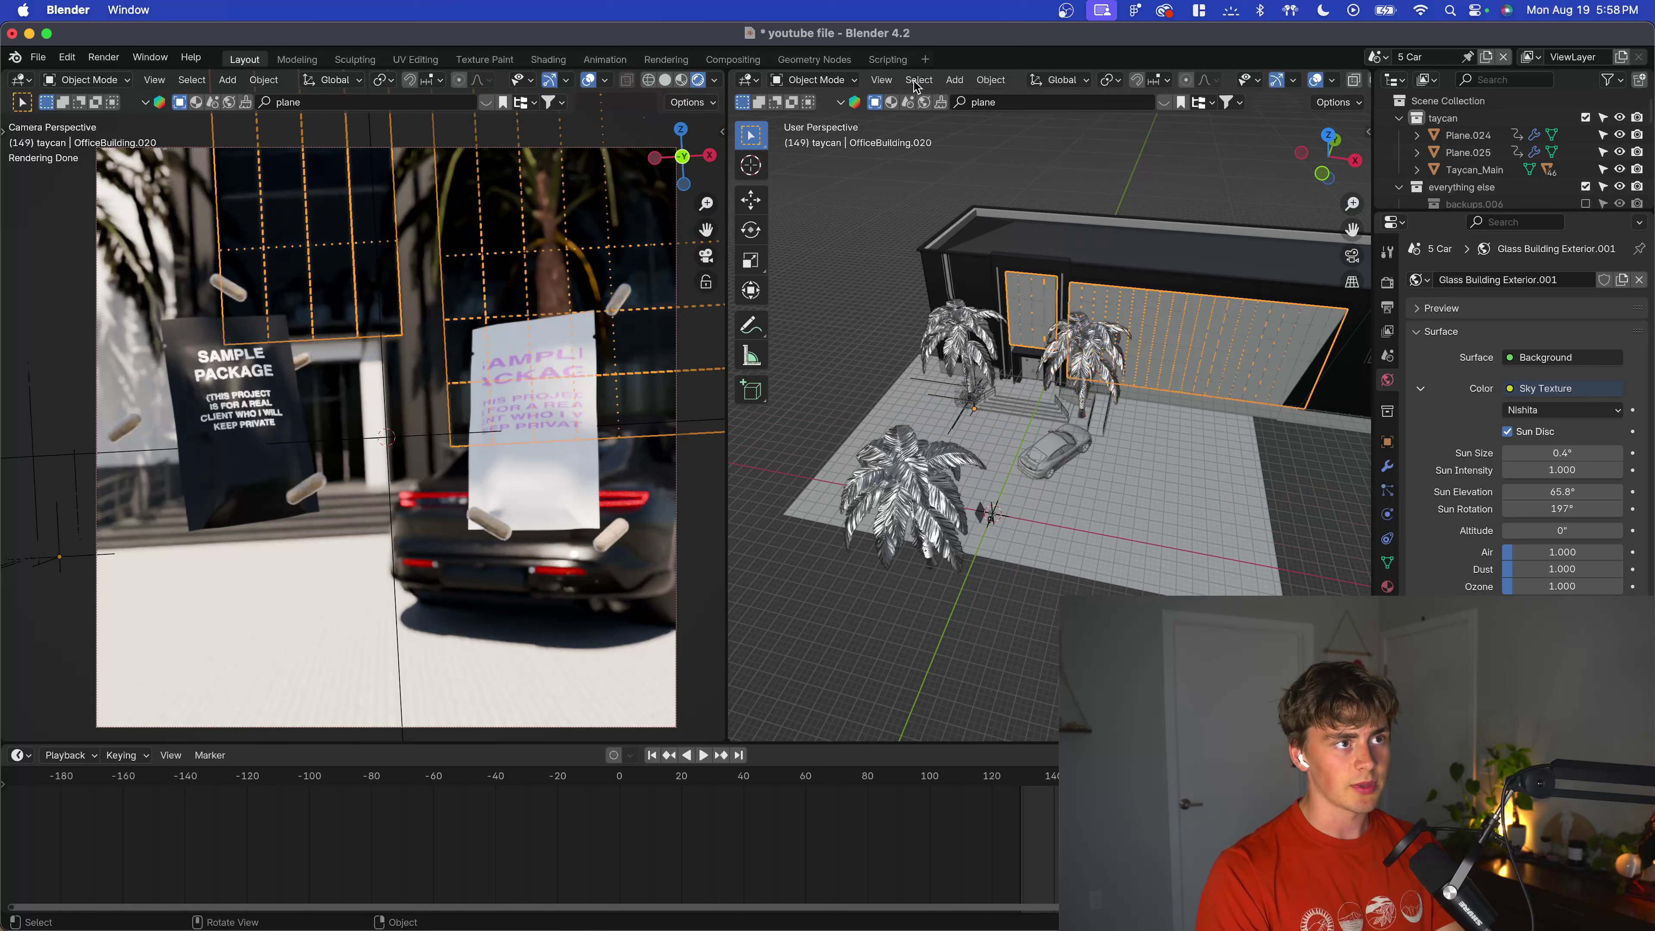
Show the BlenderKit asset bar and search it for "office".
click(1163, 104)
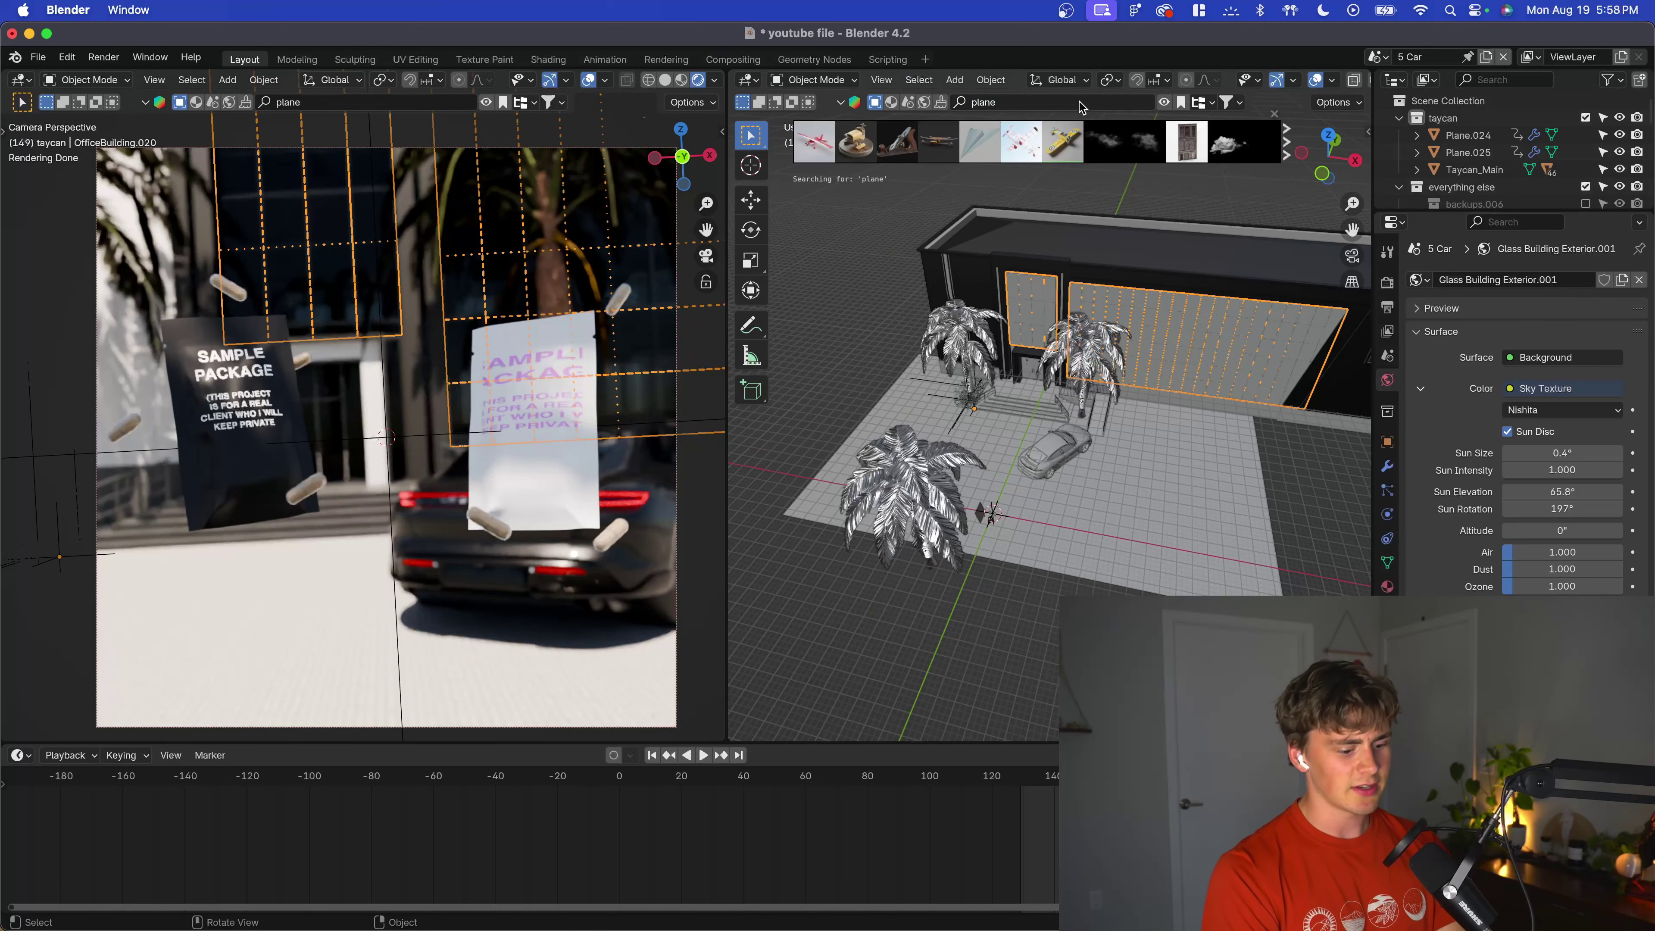
click(1079, 102)
text(office)
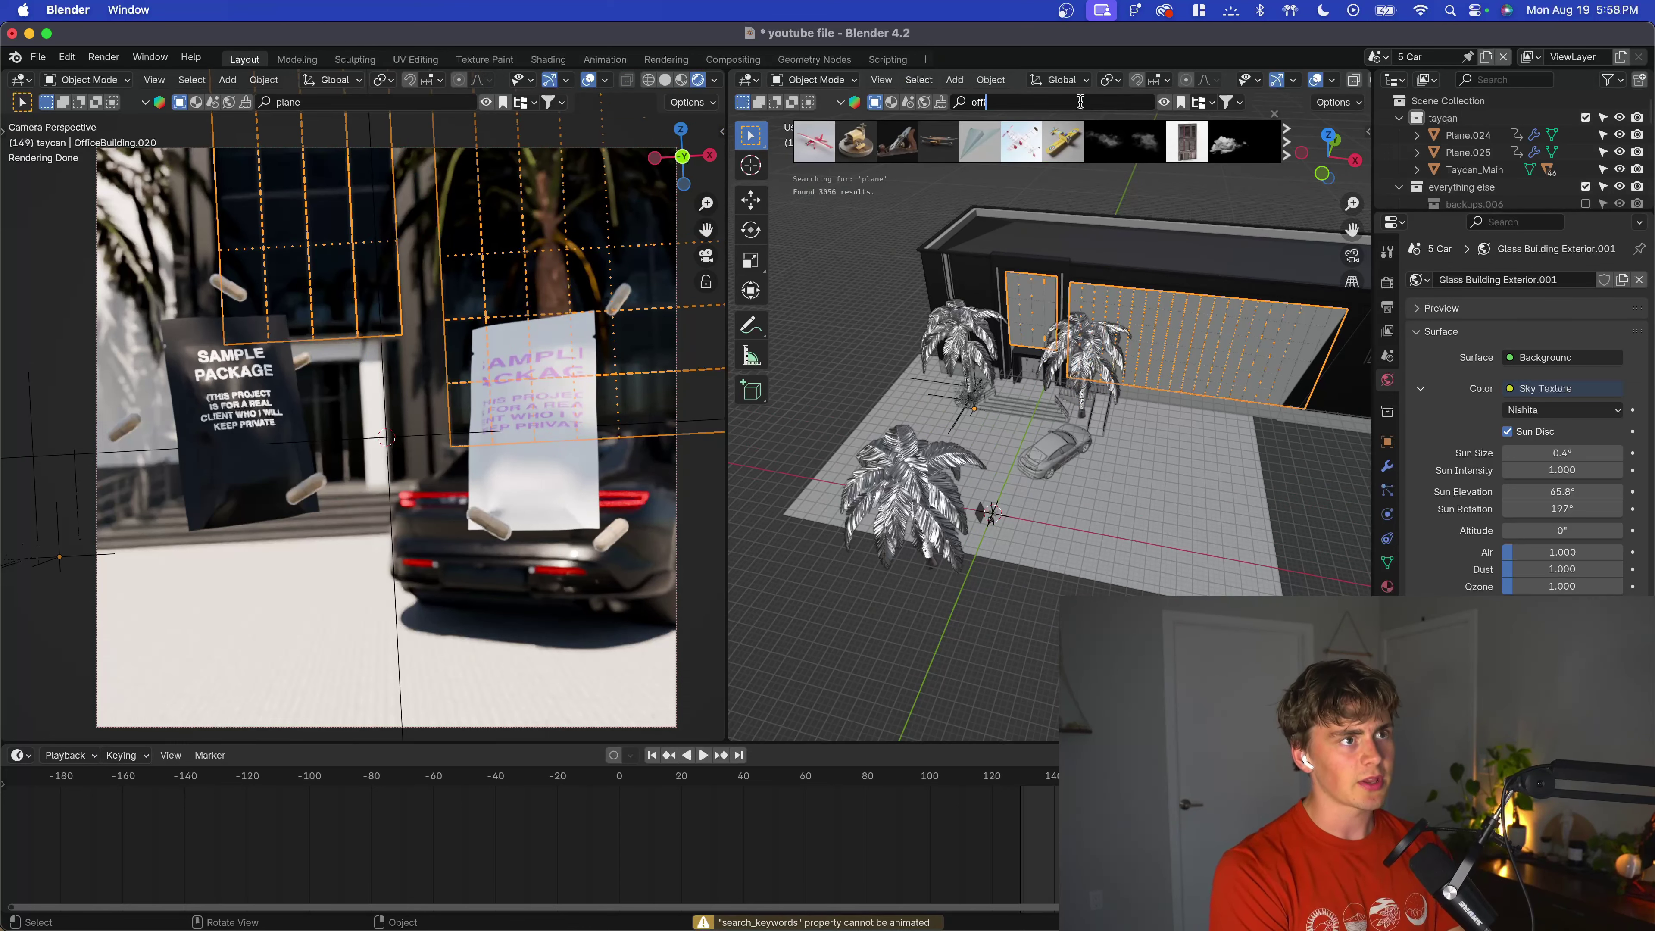
key(Return)
mouse_move(1016, 144)
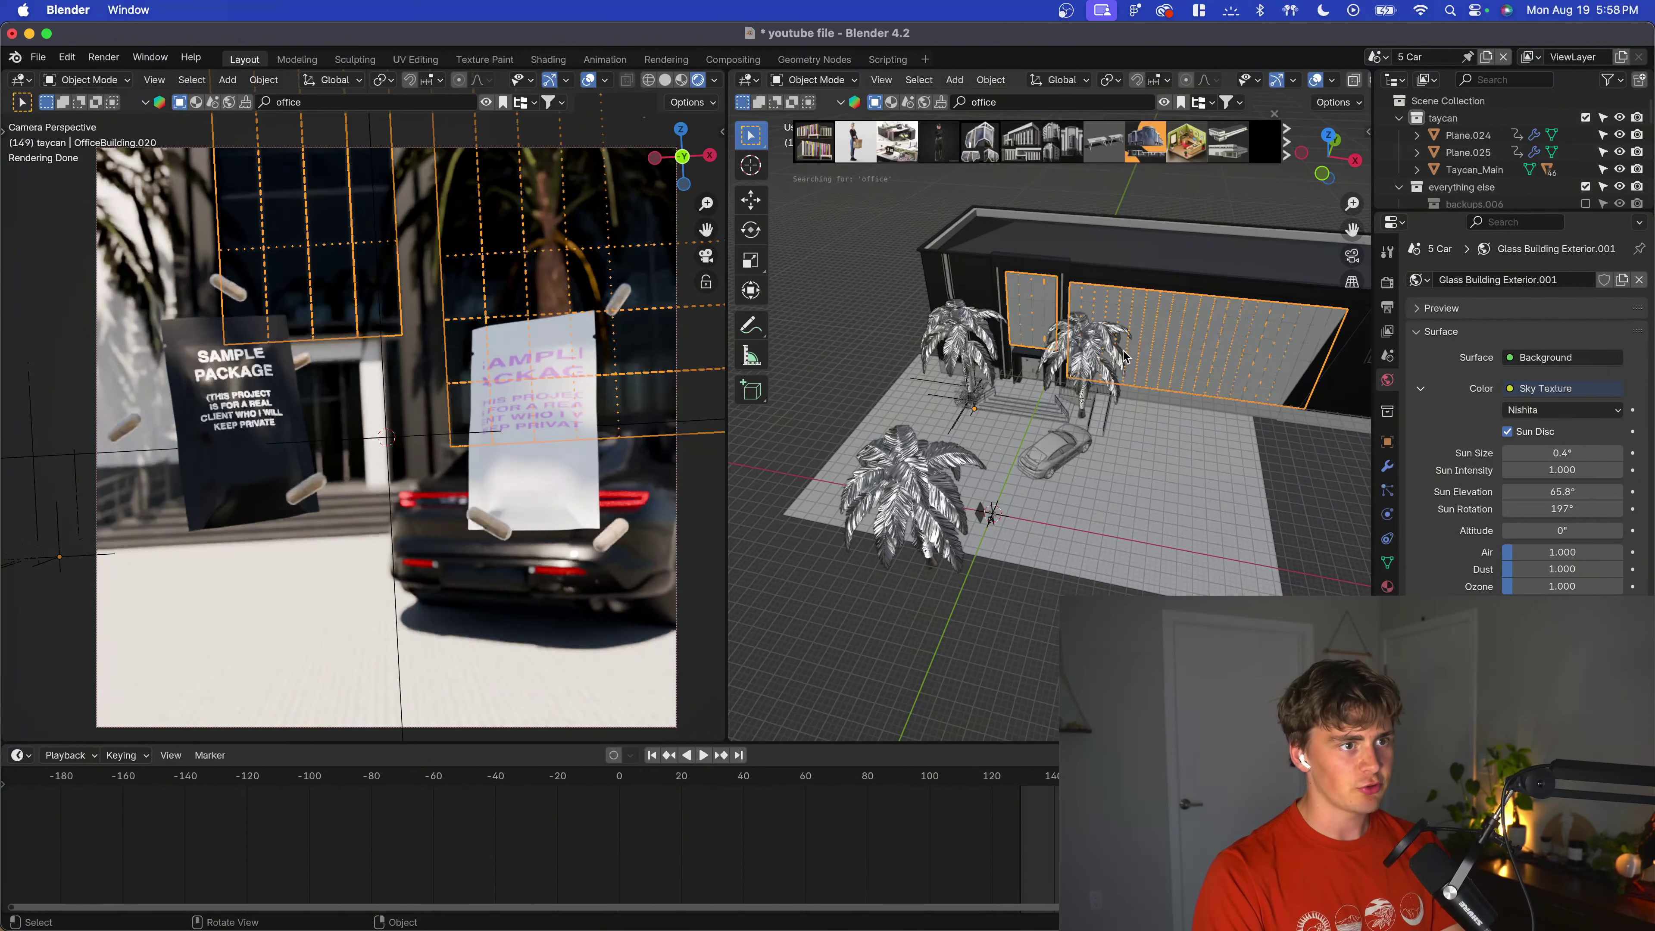
Select the palm tree beside the car and search BlenderKit for "palm tree".
middle_drag(1140, 332, 1108, 329)
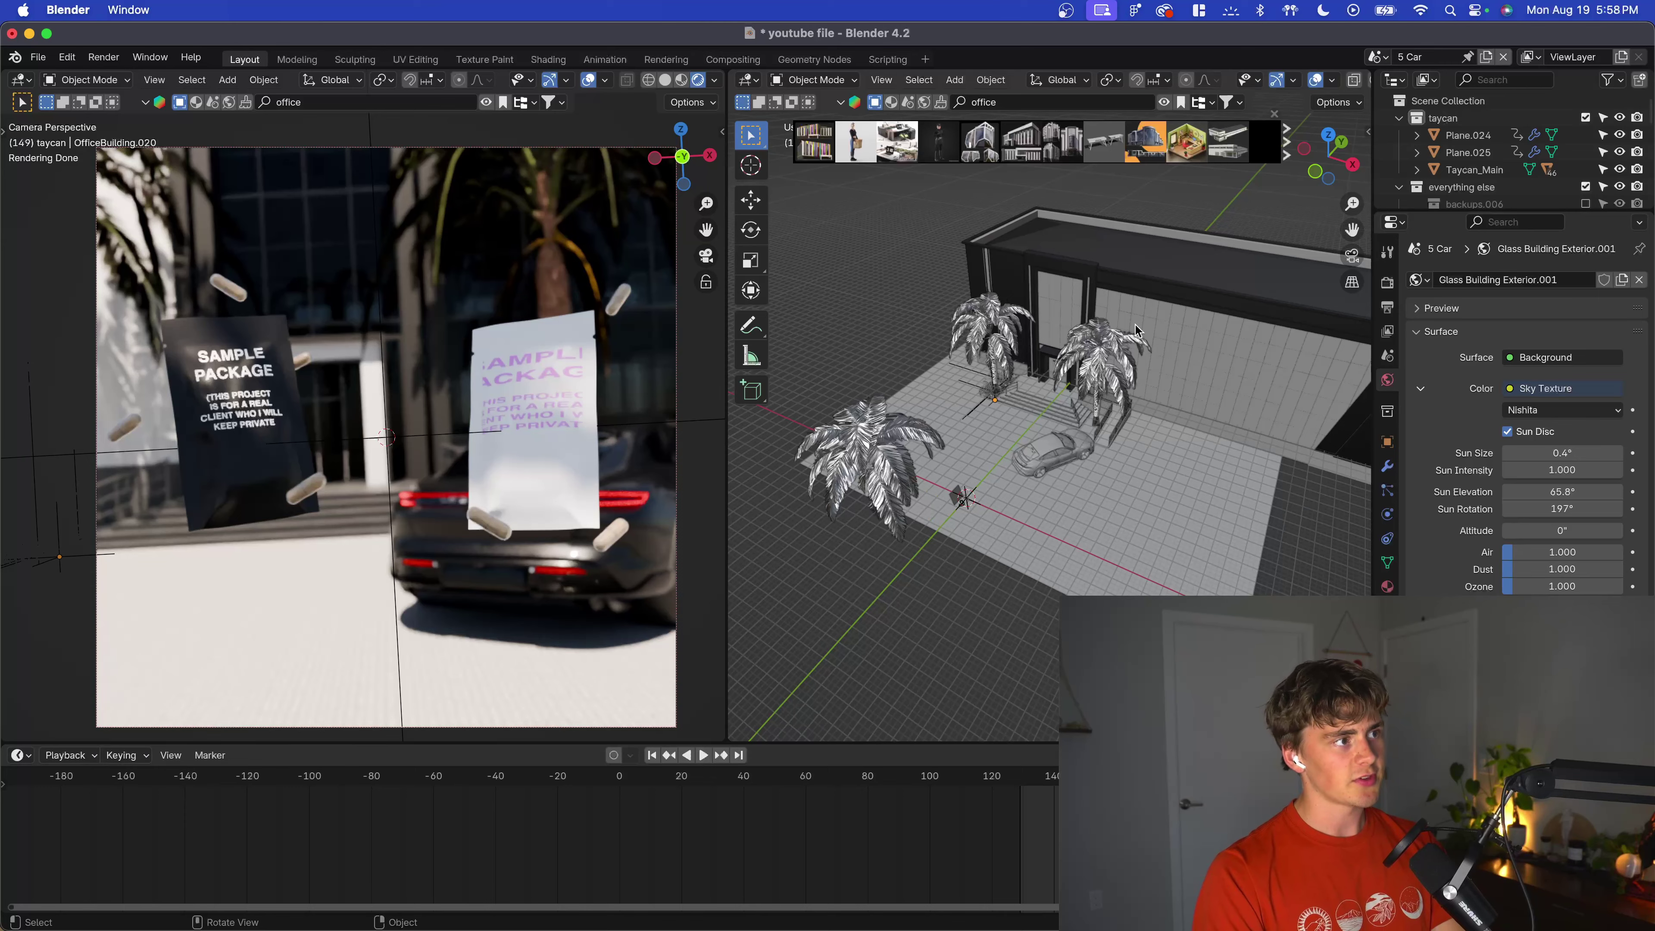
scroll(1135, 329, up, 4)
click(1119, 368)
click(1047, 104)
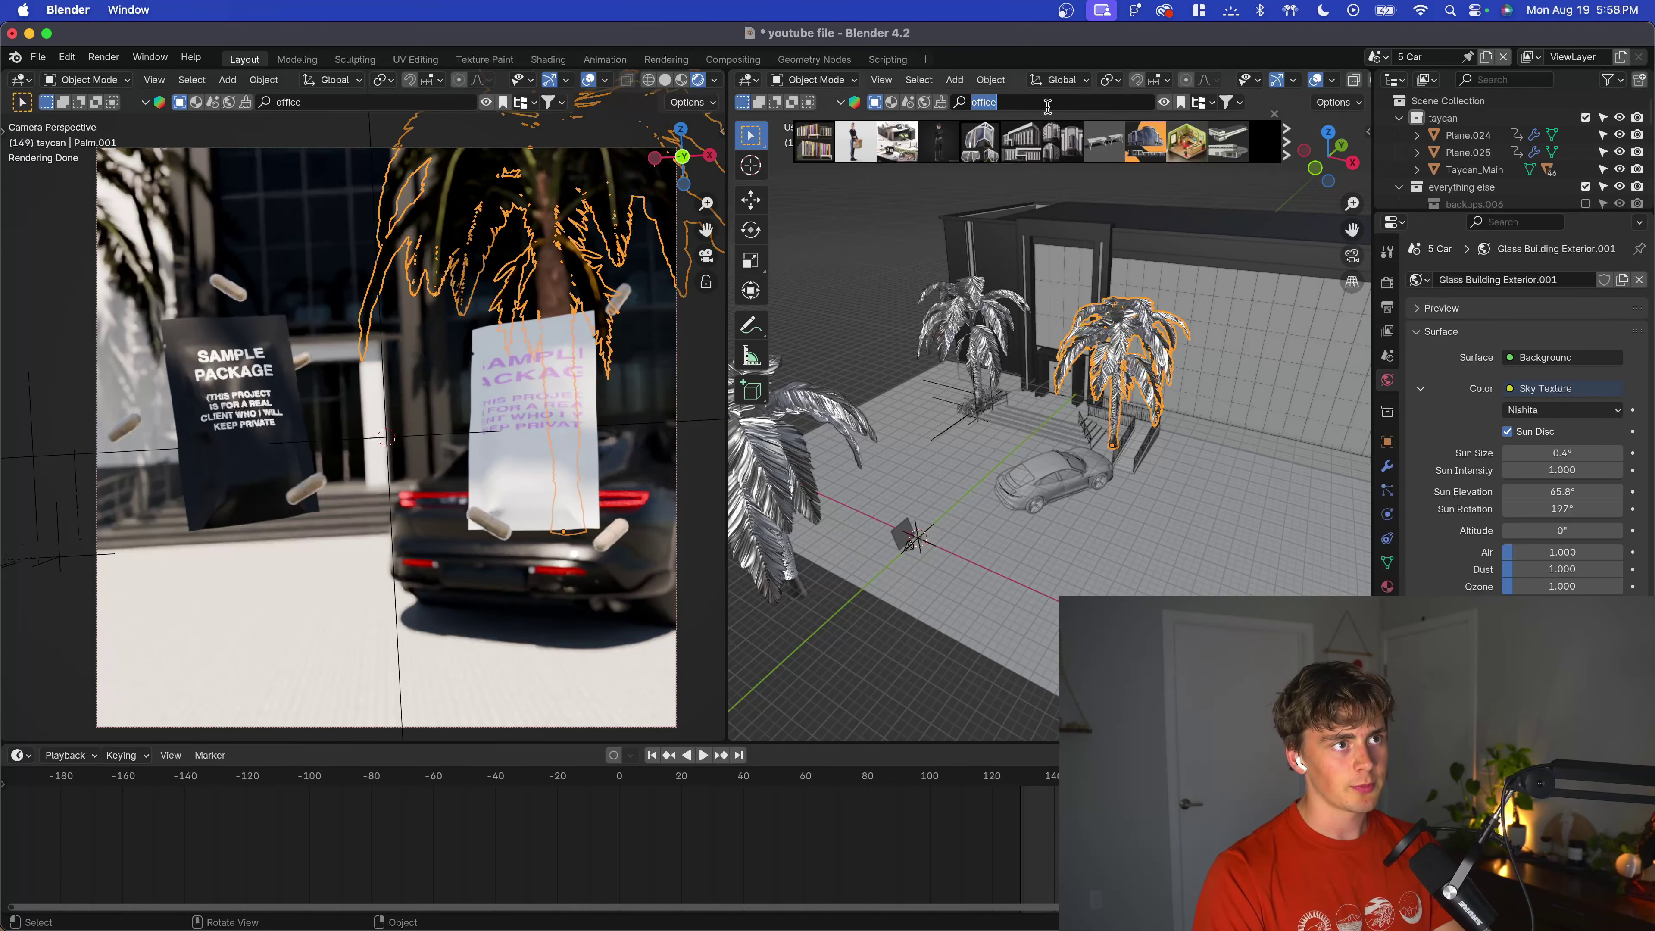
text(palm tree)
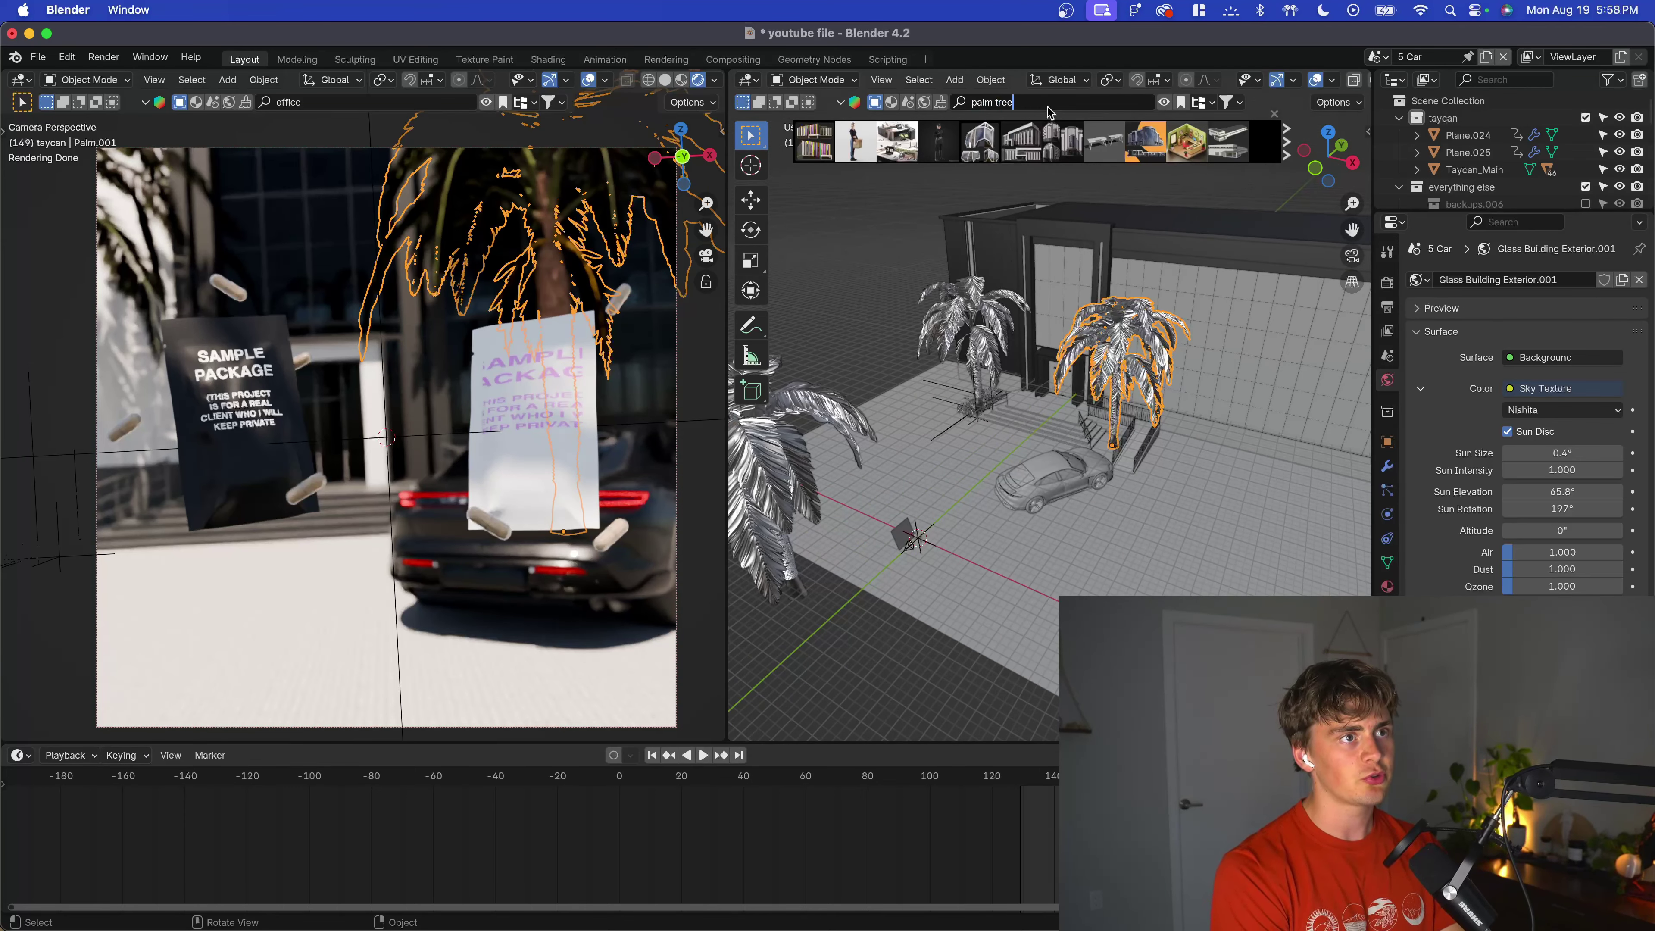
key(Return)
mouse_move(806, 150)
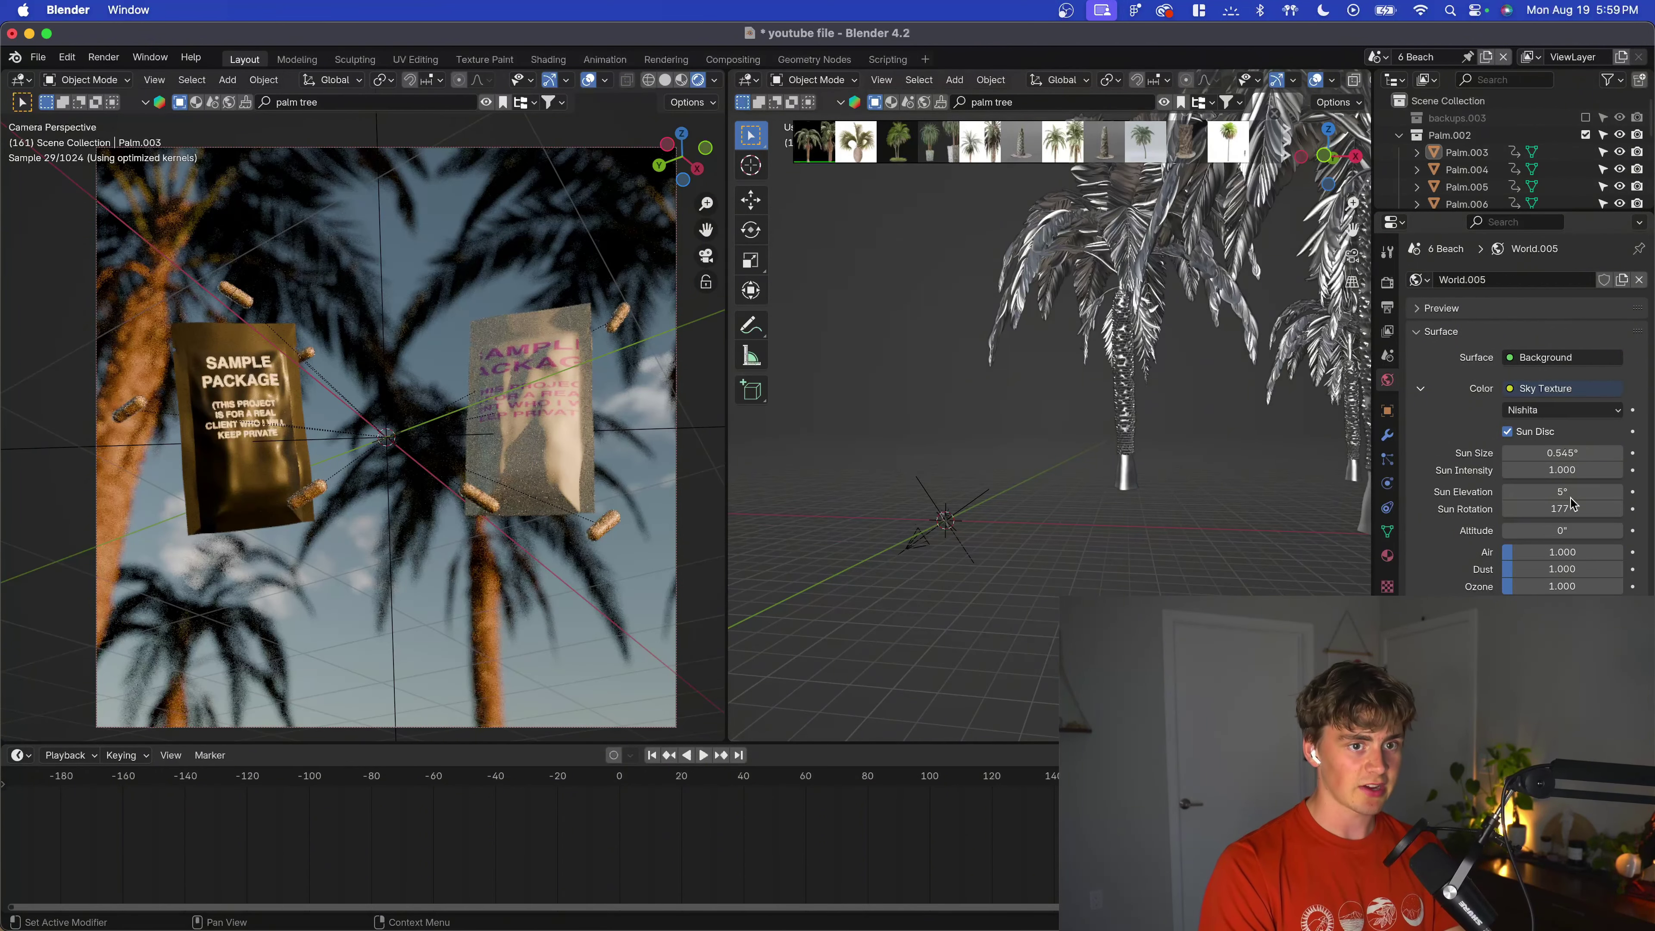
Select the cloud planes above the palms in the 6 Beach scene and search BlenderKit for "cloud".
click(1137, 317)
middle_drag(1121, 355, 1210, 319)
click(1175, 224)
middle_drag(1181, 224, 1173, 290)
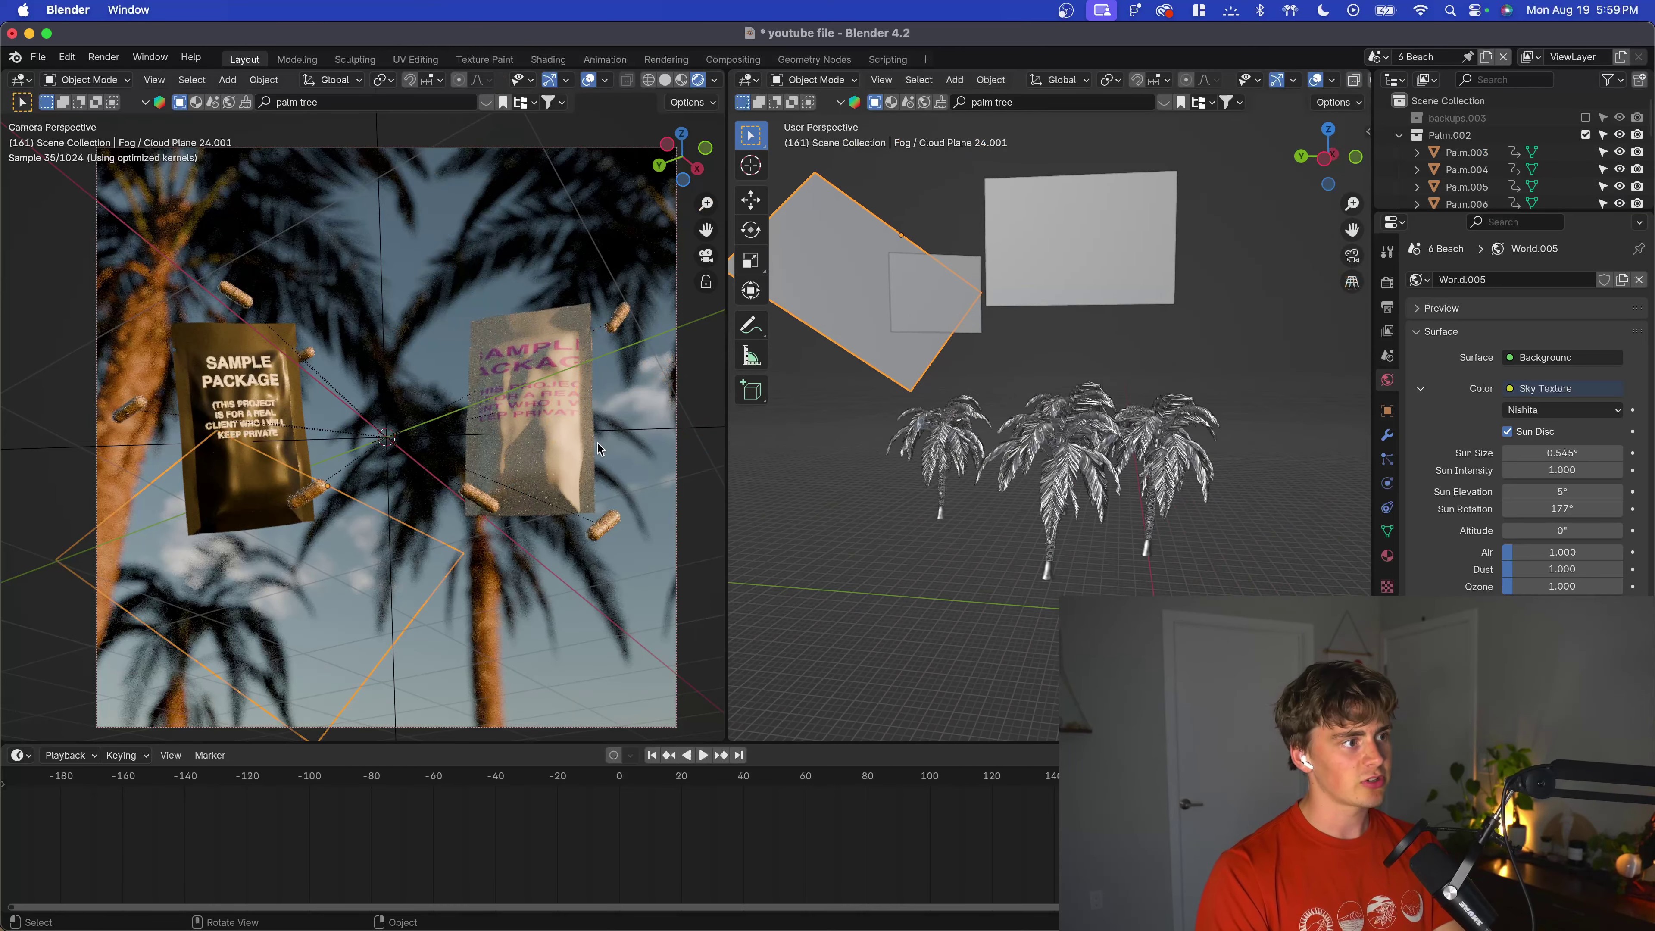
middle_drag(602, 446, 590, 431)
scroll(564, 394, down, 8)
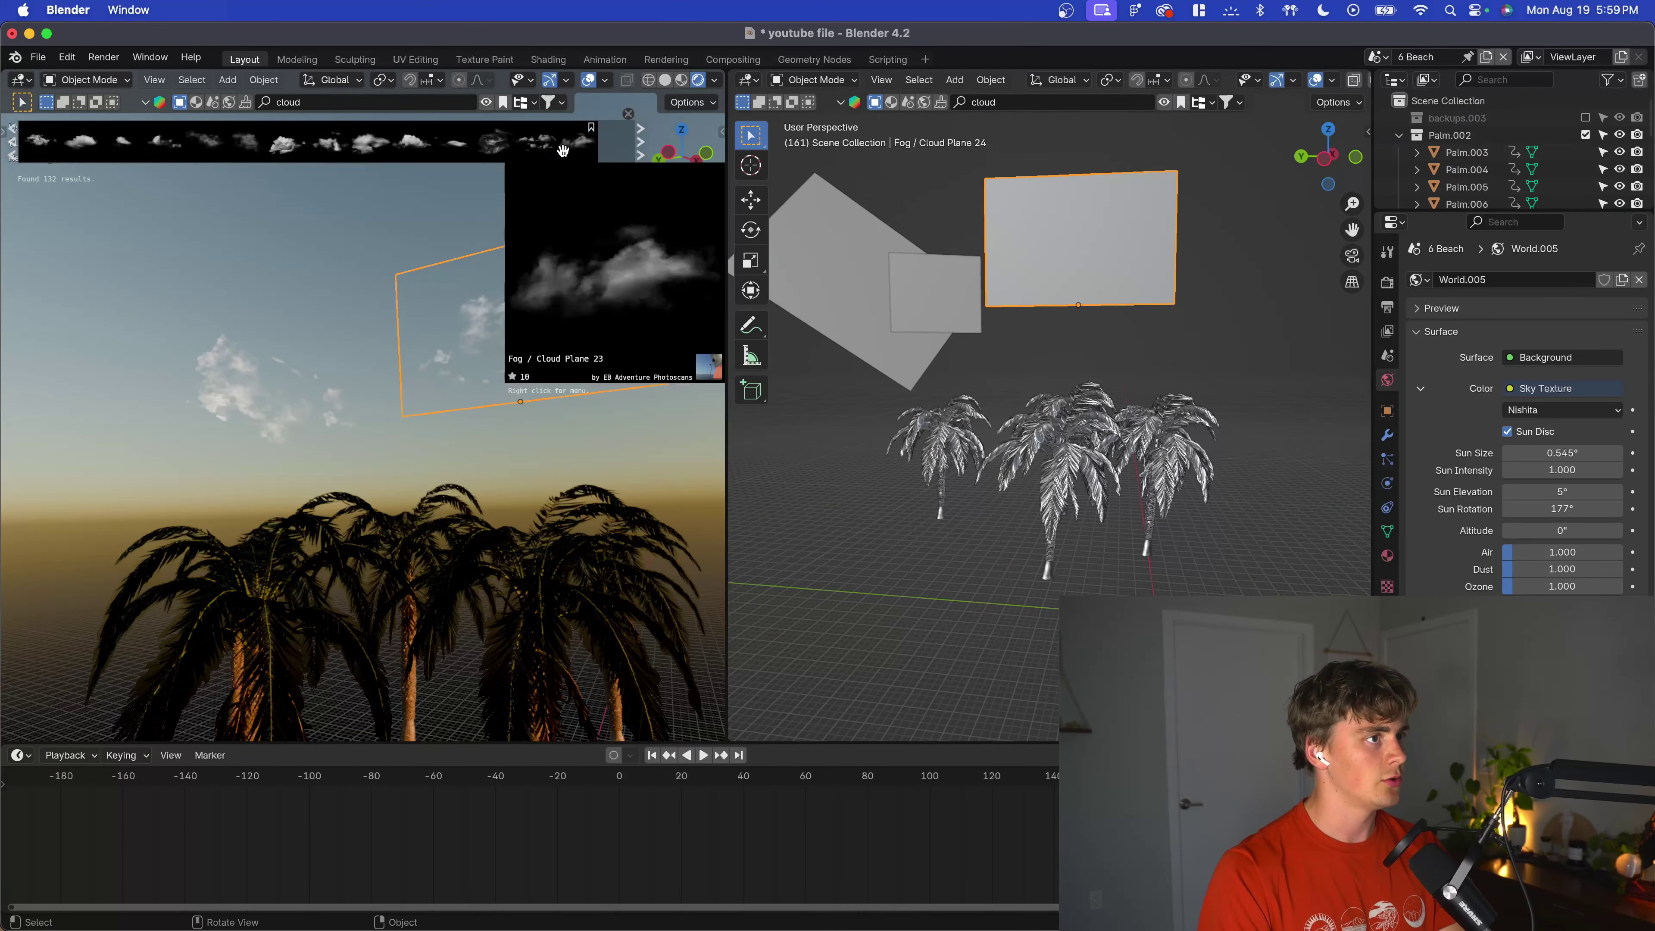
mouse_move(486, 154)
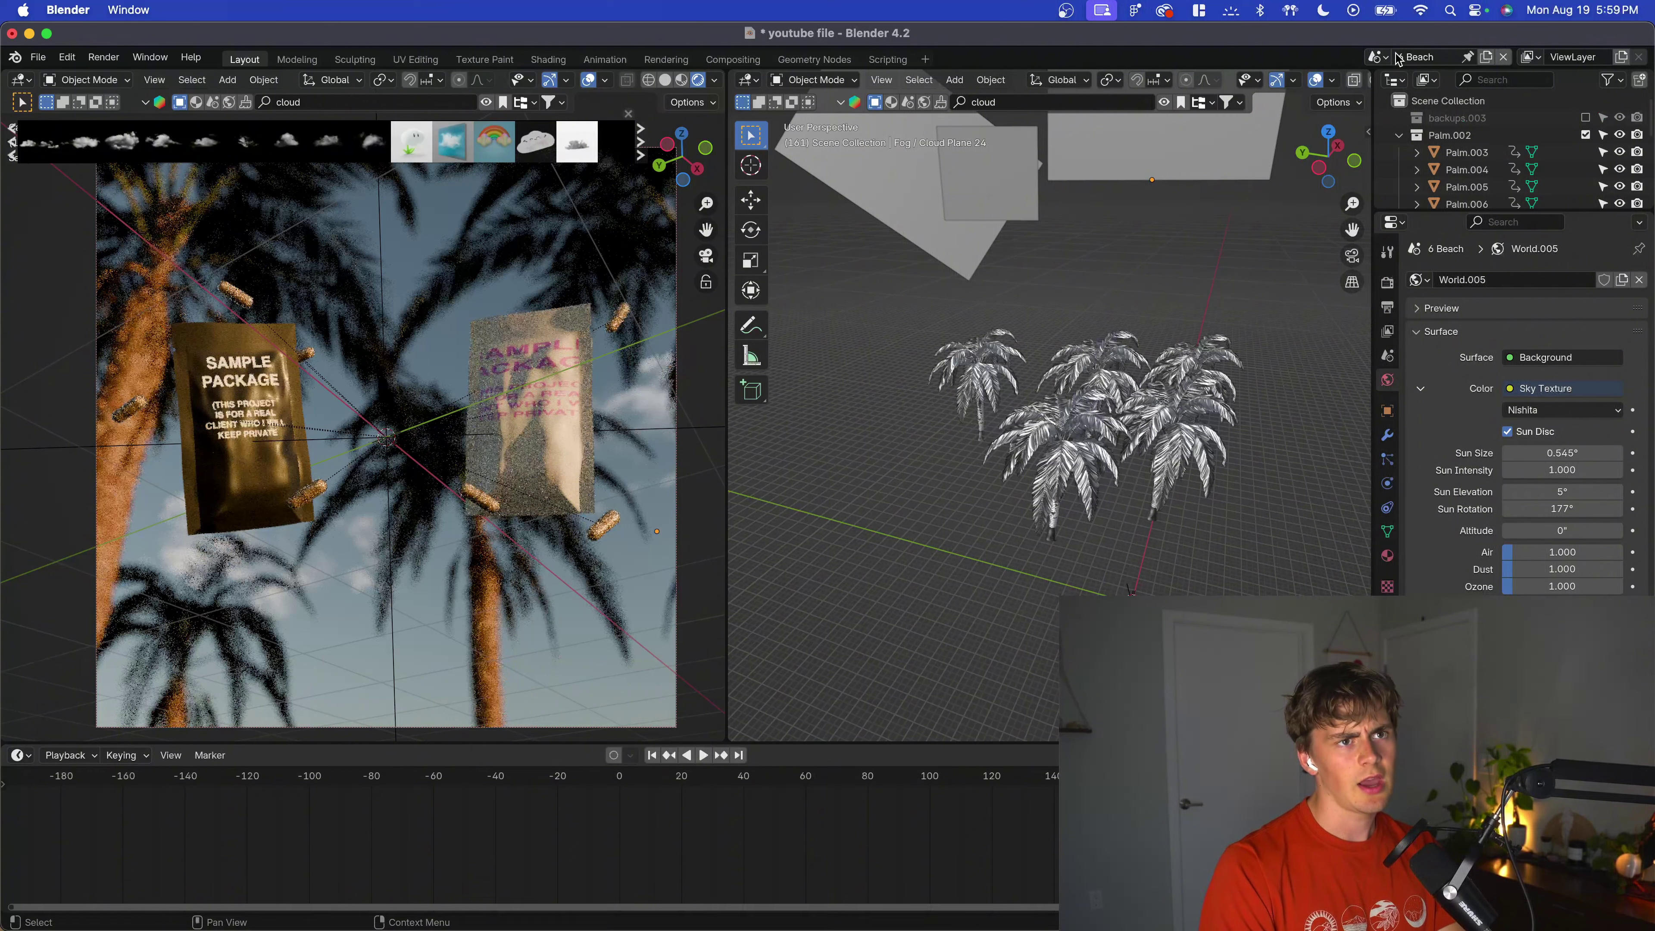
Switch to the 1 Suitcase scene and select the airport image backdrop plane.
click(1378, 57)
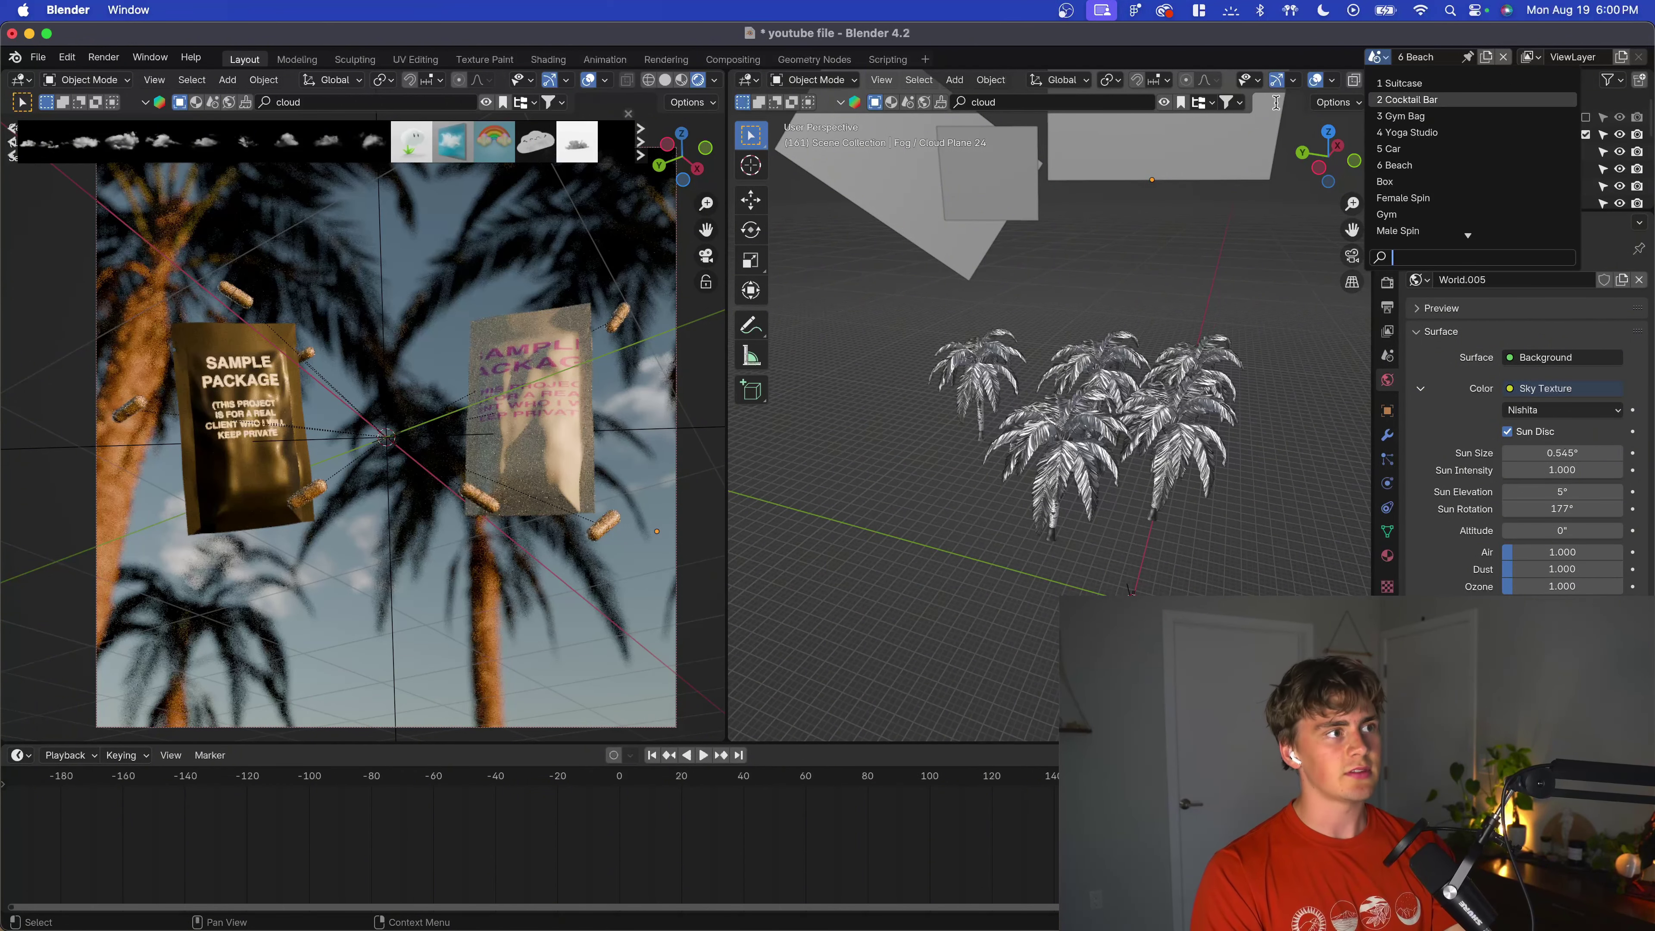
click(1411, 85)
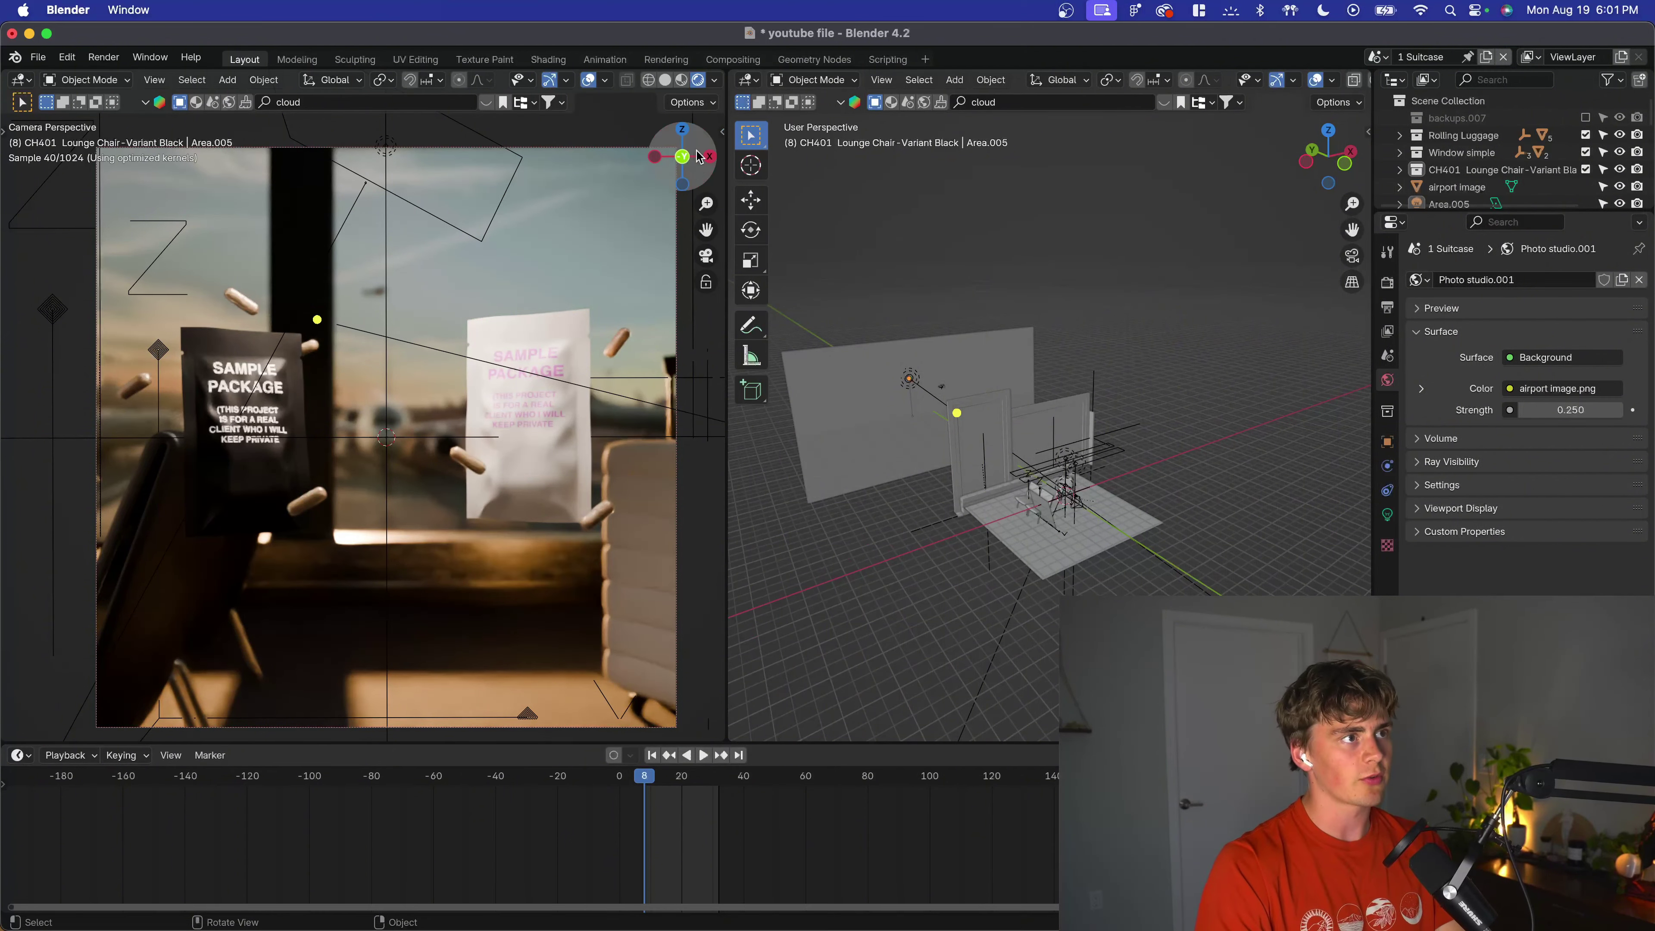
middle_drag(1110, 449, 1027, 441)
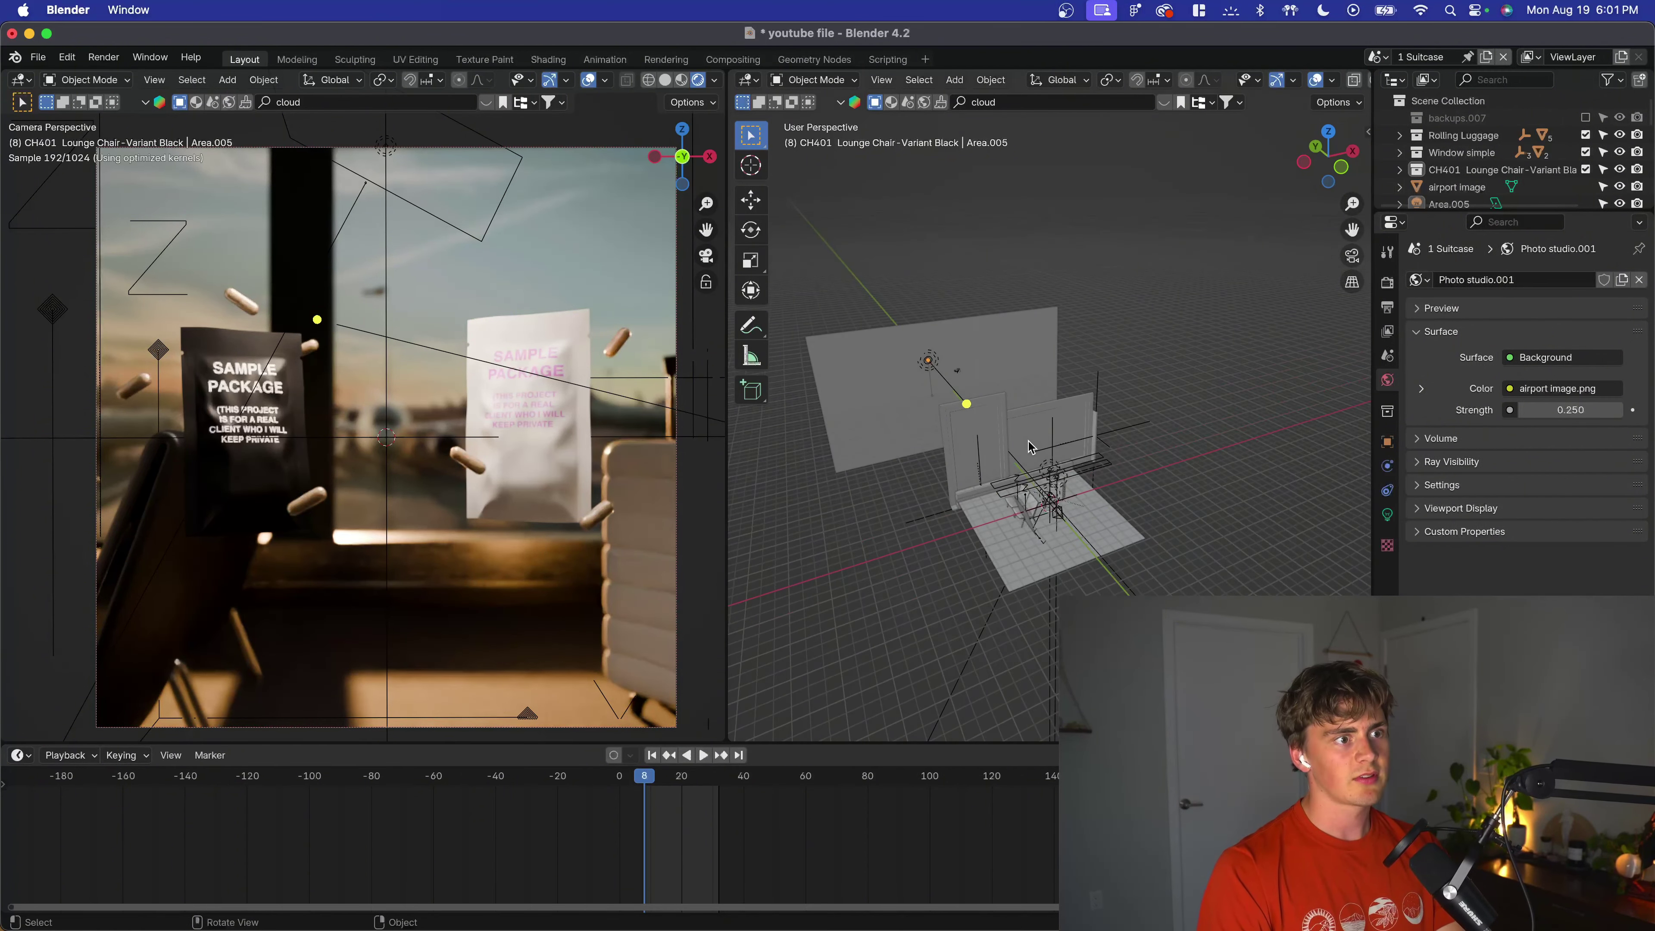
click(1035, 366)
middle_drag(1036, 369, 969, 383)
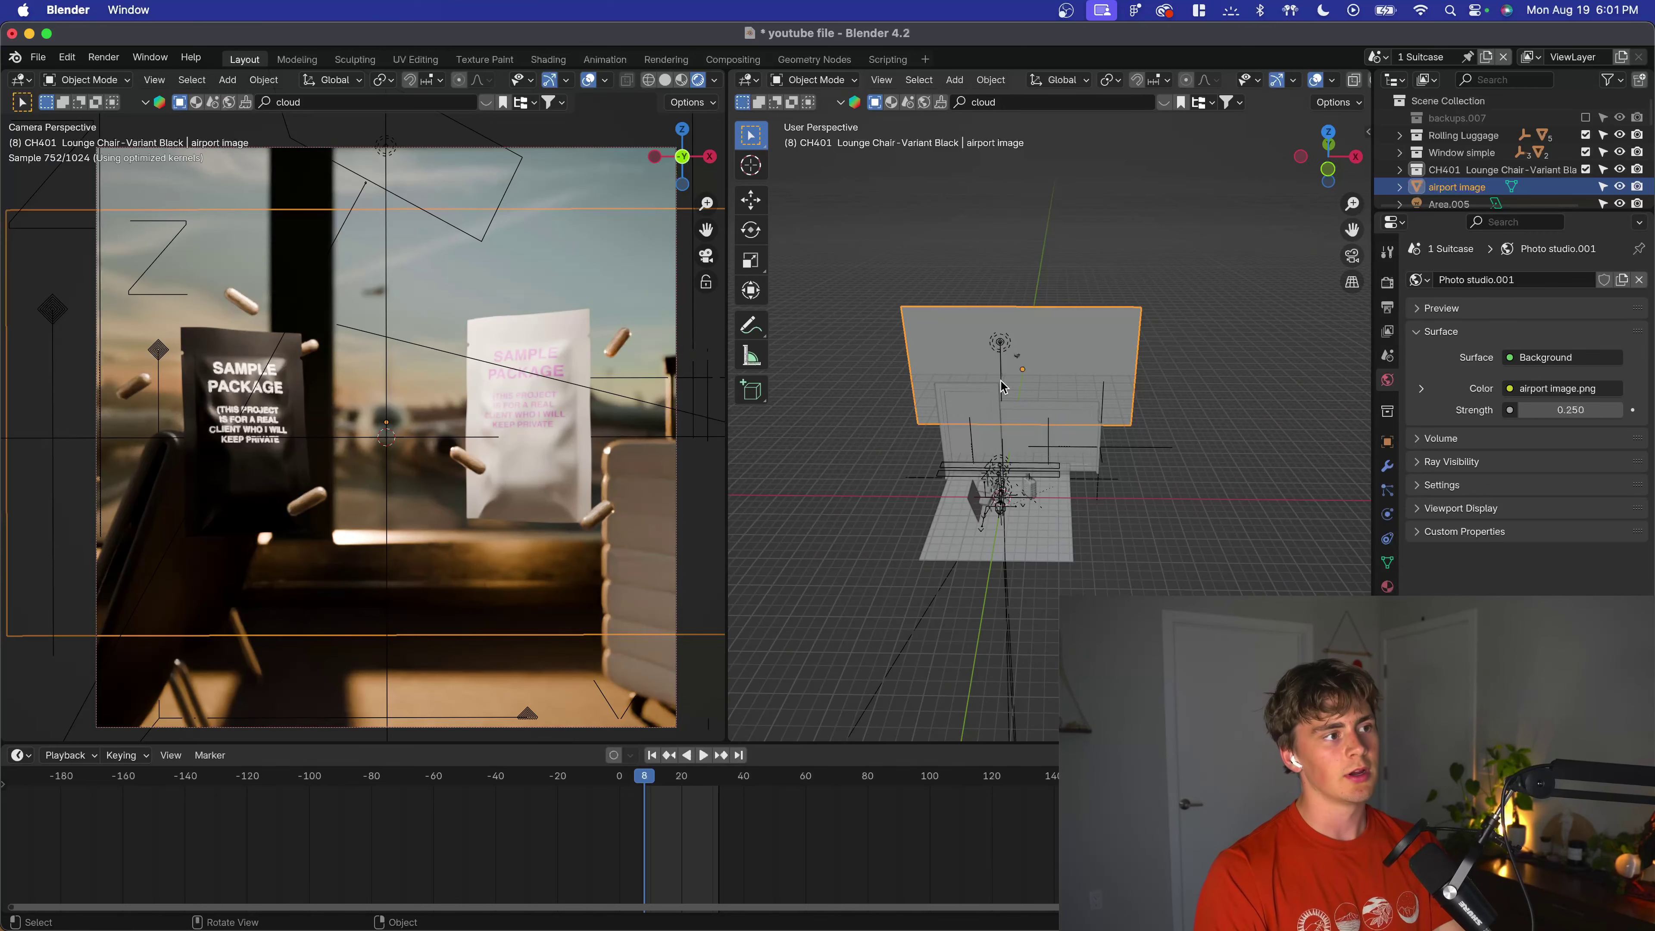
Deselect the airport image and examine the backdrop, window frames and floor from several angles.
middle_drag(1124, 492, 1138, 465)
click(1131, 486)
middle_drag(944, 484, 1033, 487)
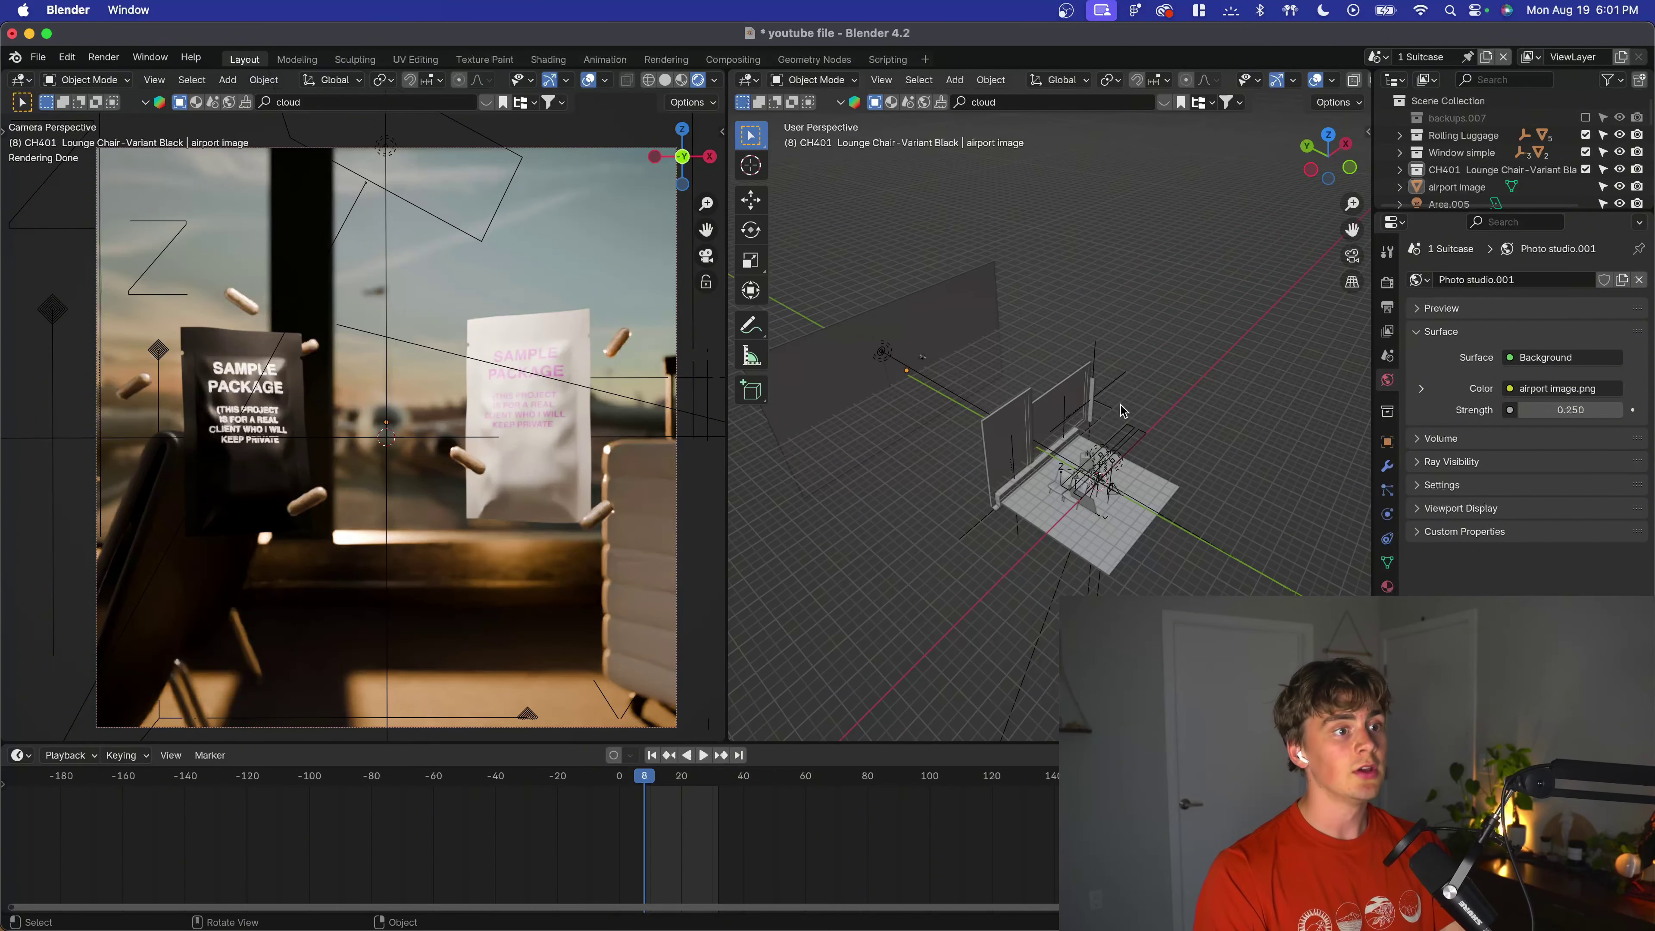
middle_drag(1111, 416, 1055, 359)
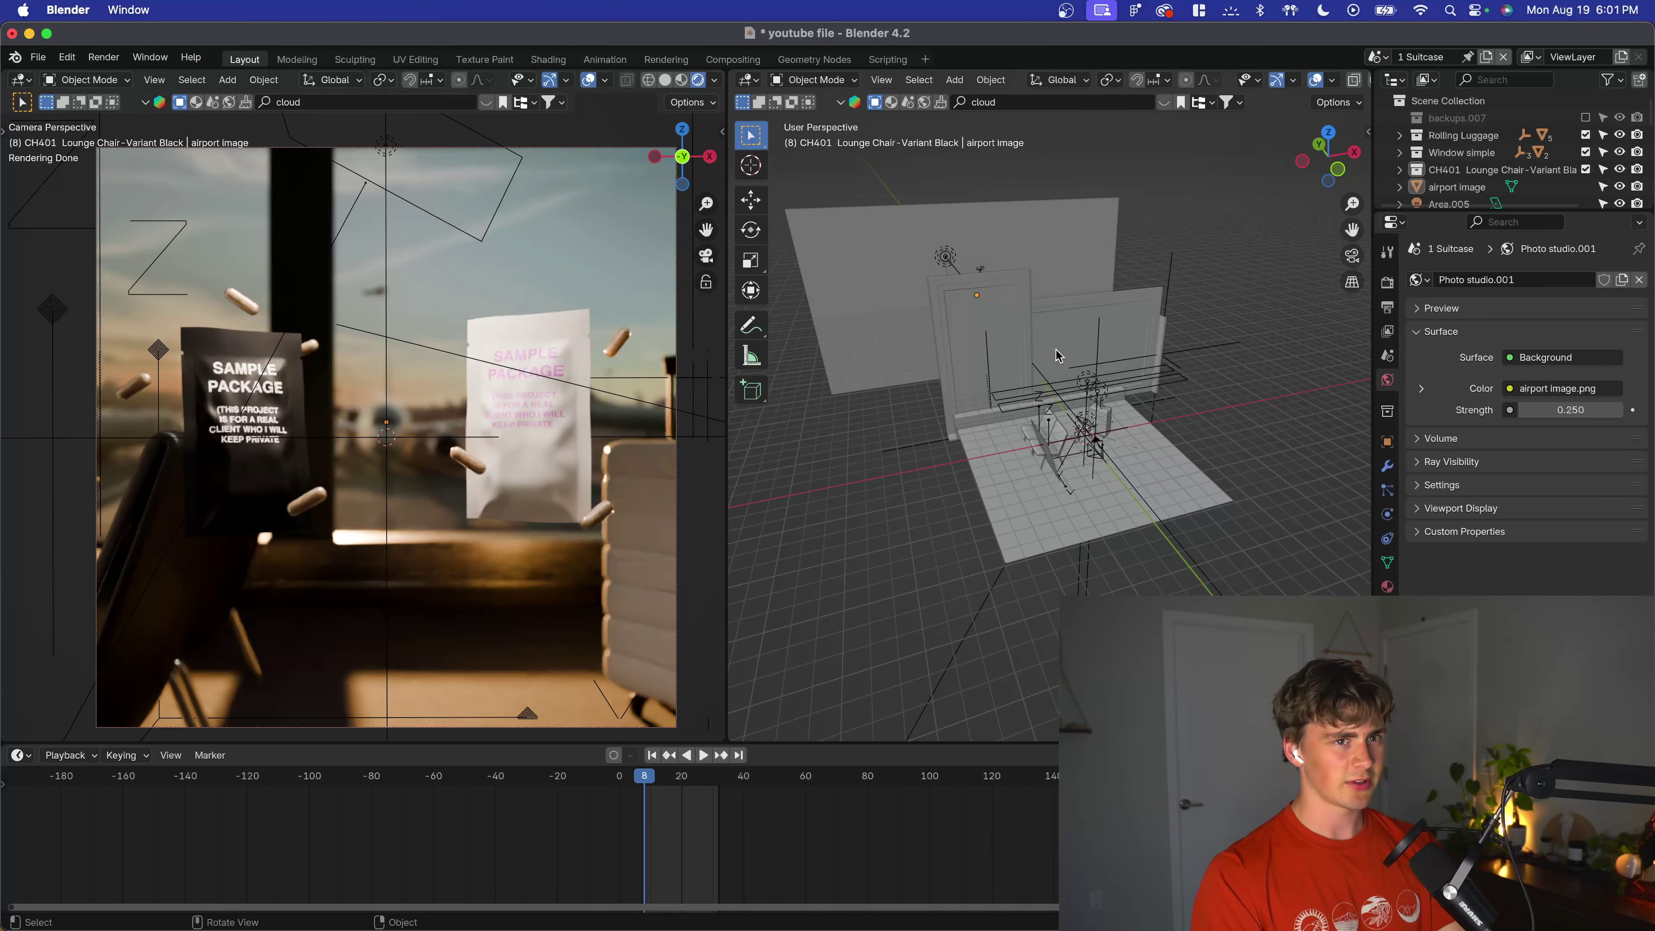
middle_drag(994, 339, 1201, 384)
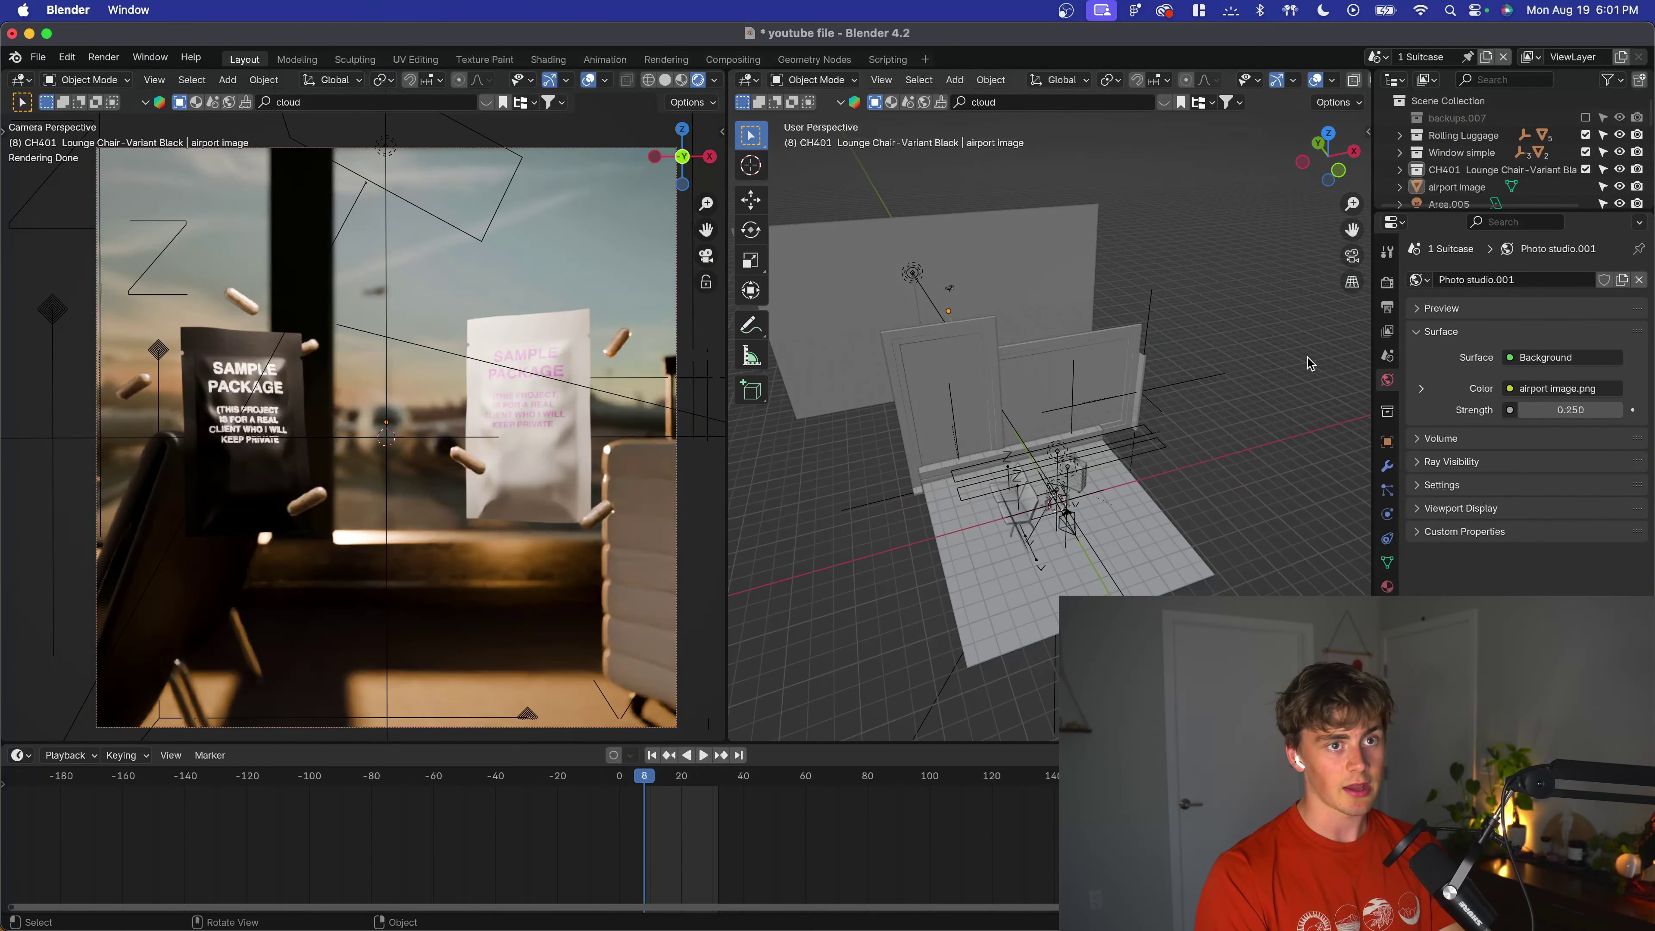